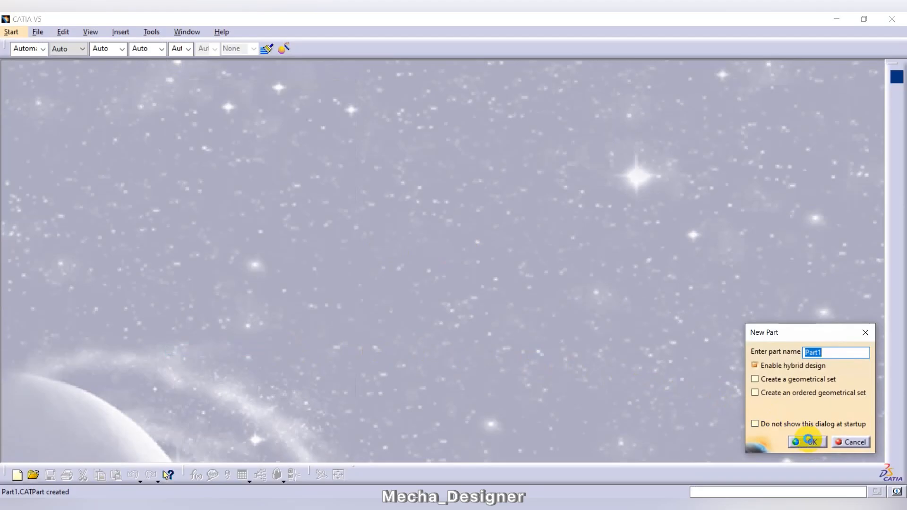
- Create a new part named Part1 with hybrid design enabled and open a sketch on the xy plane
click(809, 441)
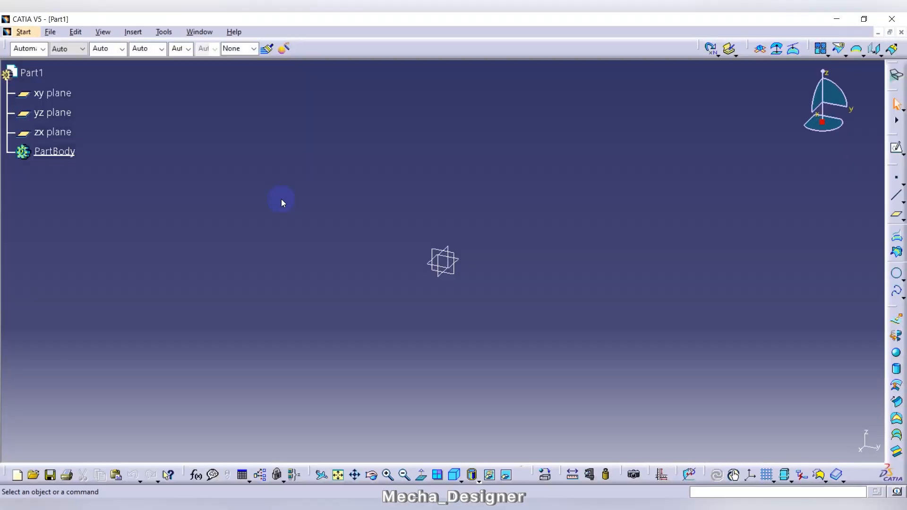
click(52, 92)
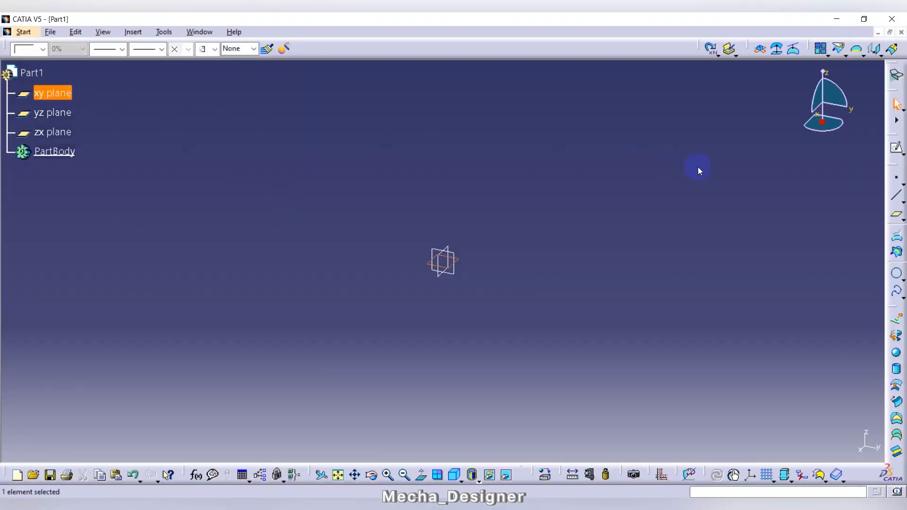
click(898, 150)
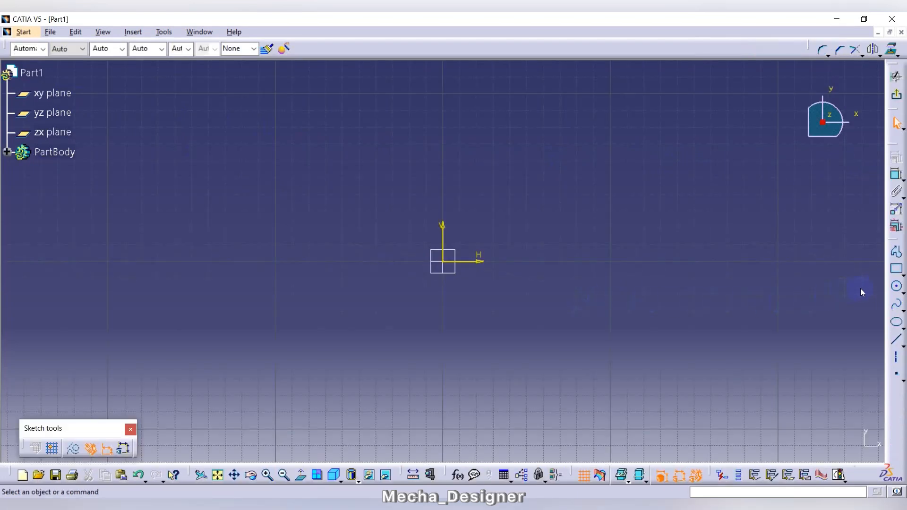
- Sketch an arc of about 42 mm radius, centred on the horizontal axis at negative H and bulging towards the origin
click(904, 293)
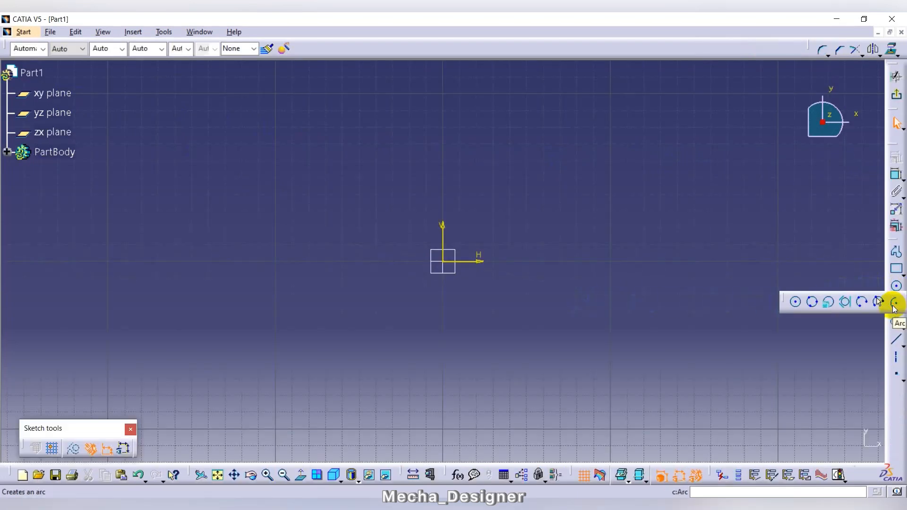
click(895, 307)
click(314, 261)
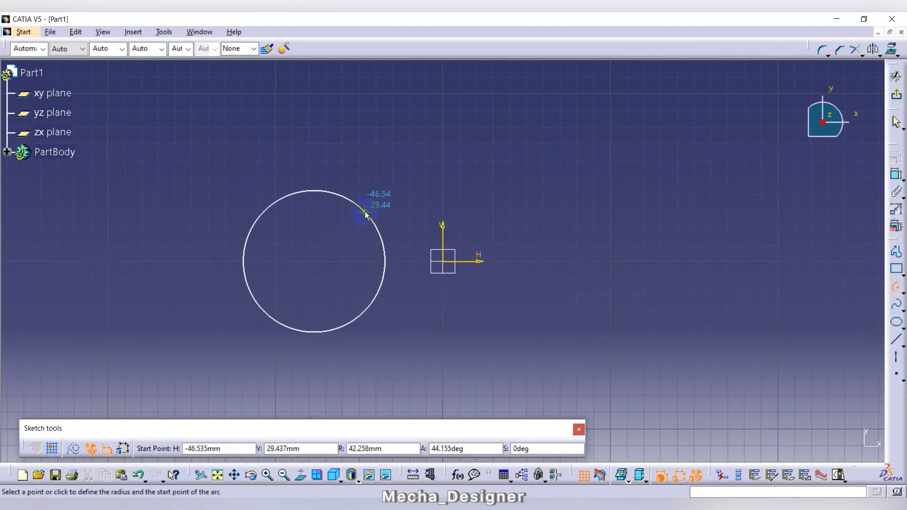
click(365, 214)
click(370, 307)
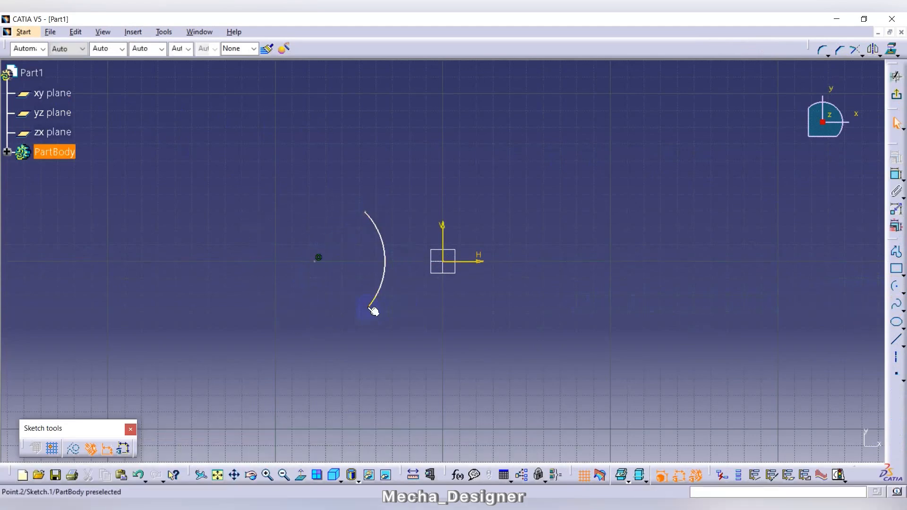
- Constrain the arc's two endpoints to be symmetric about the horizontal axis
ctrl+click(475, 260)
click(896, 157)
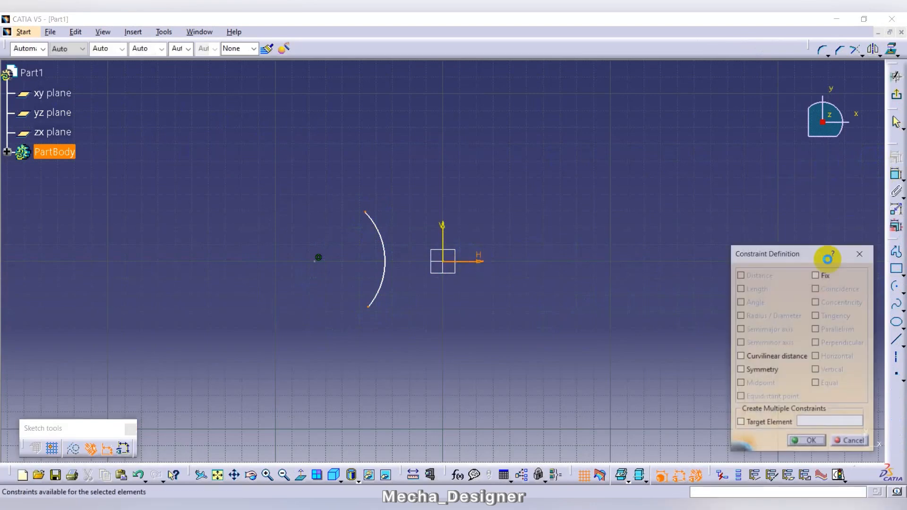
click(763, 370)
click(807, 442)
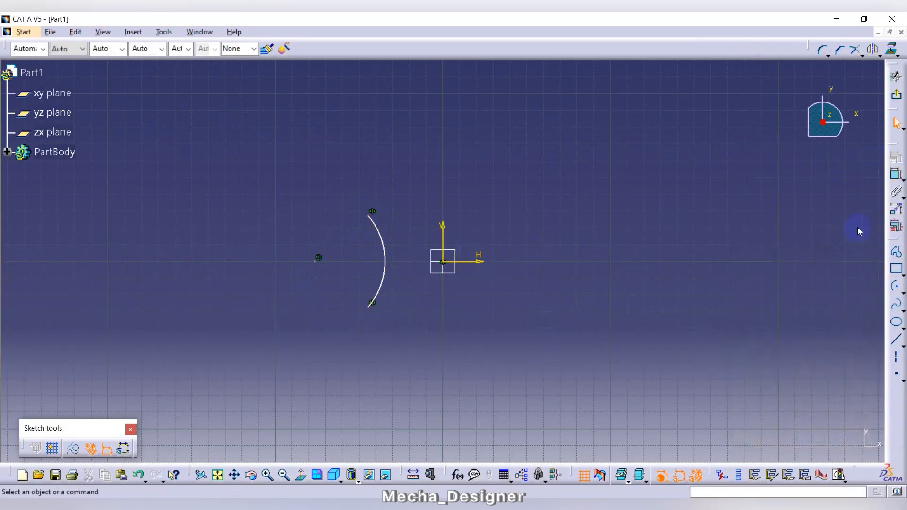
- Dimension the distance between the vertical axis and the arc and set it to 30 mm
click(895, 175)
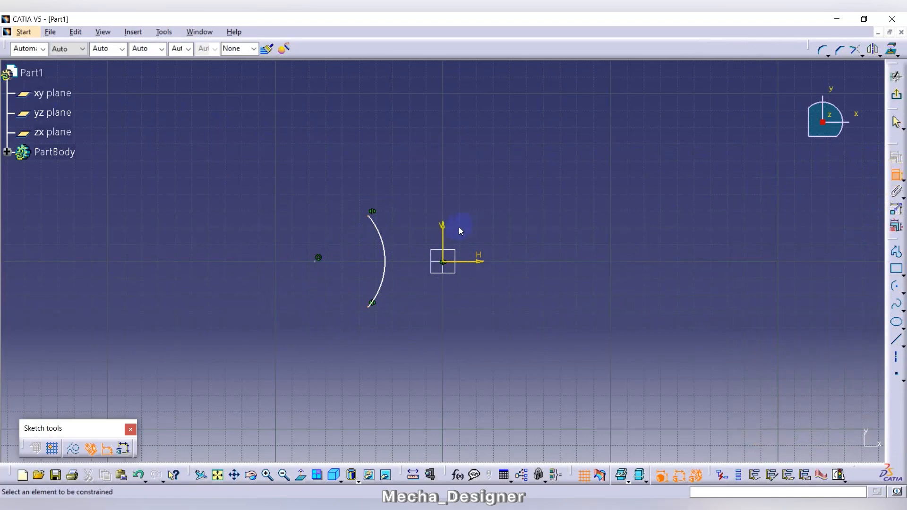
click(443, 231)
click(390, 256)
click(413, 197)
double_click(415, 195)
text(30mm)
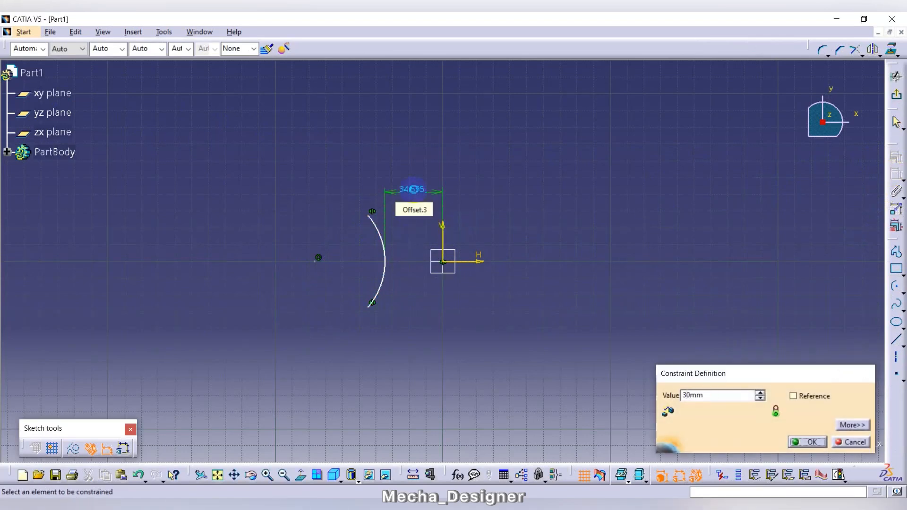
key(Return)
- Dimension the arc's radius and set it to 30 mm
click(391, 256)
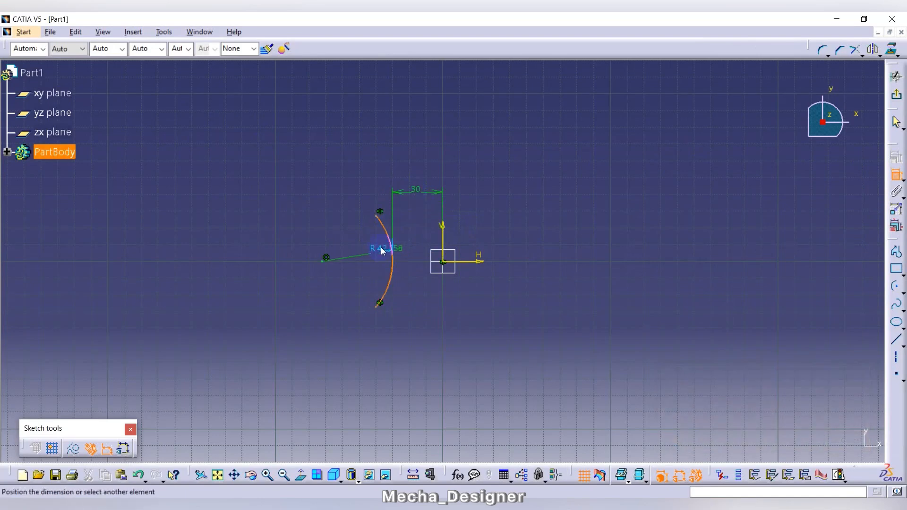
click(364, 236)
double_click(364, 235)
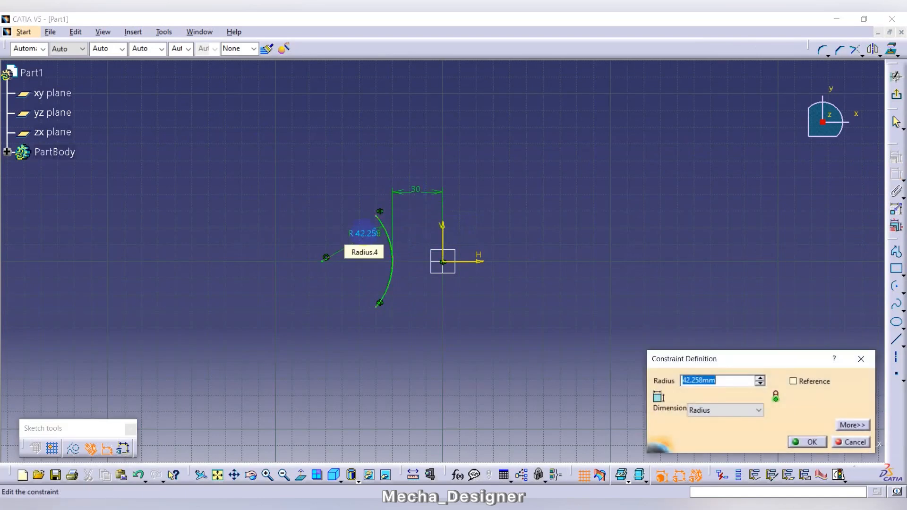
text(30)
key(Return)
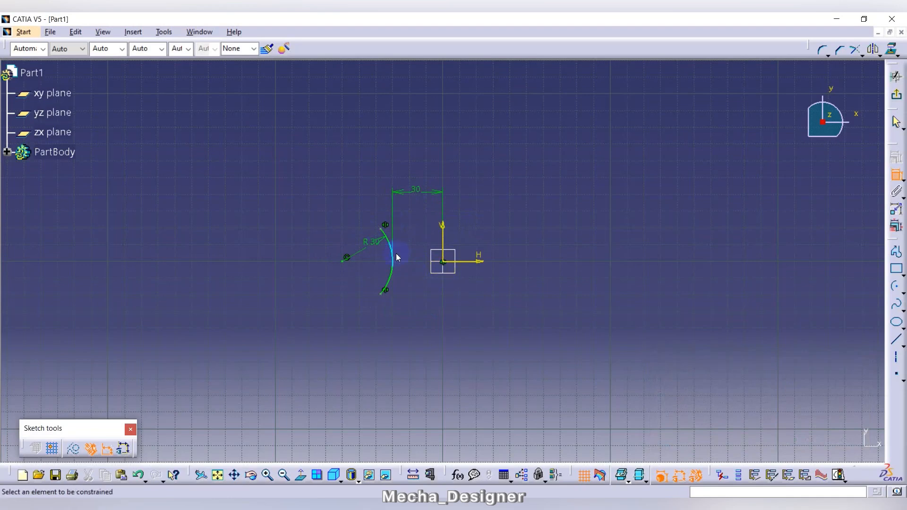
- Dimension the vertical distance between the arc's endpoints and set it to 50 mm
mouse_move(401, 226)
middle_down()
mouse_move(364, 257)
mouse_move(407, 255)
middle_up()
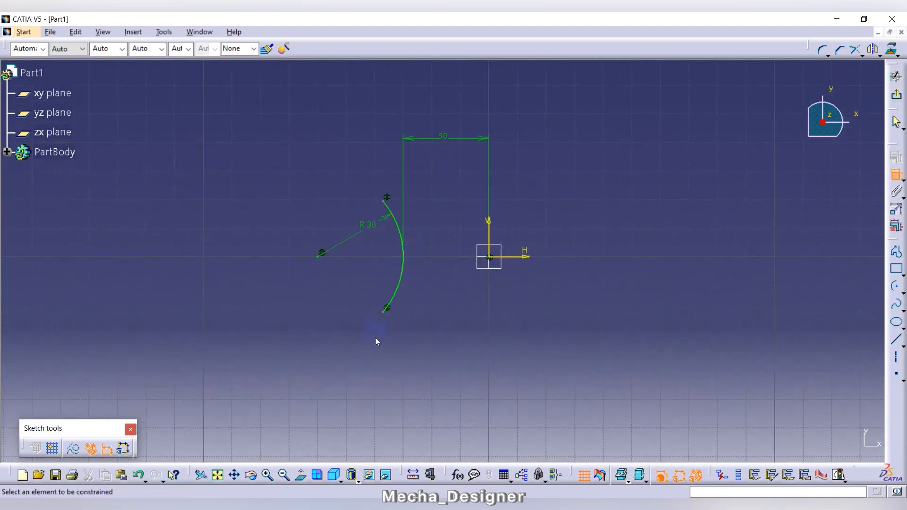
click(382, 312)
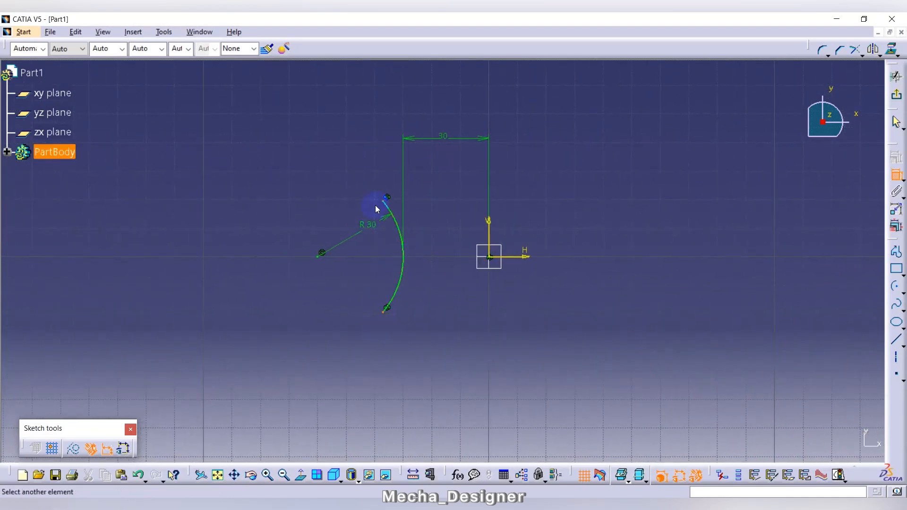
click(386, 198)
click(380, 249)
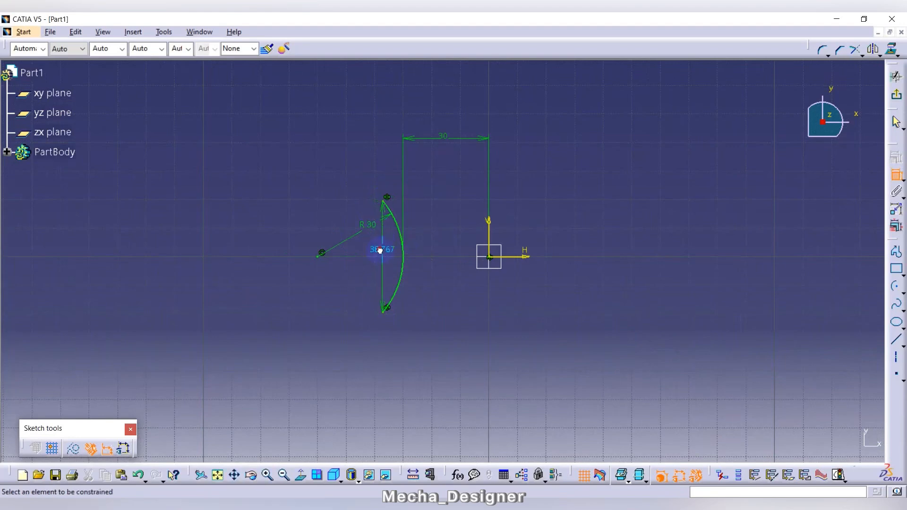
double_click(380, 249)
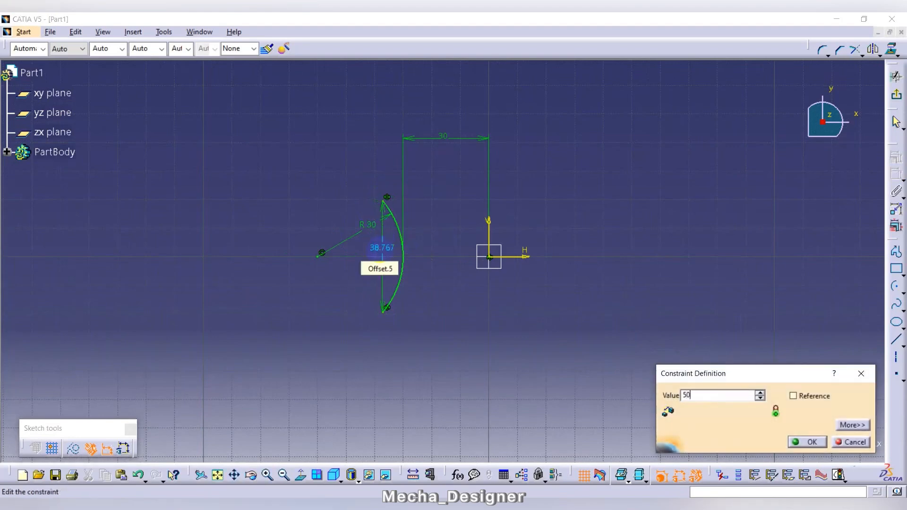
key(Return)
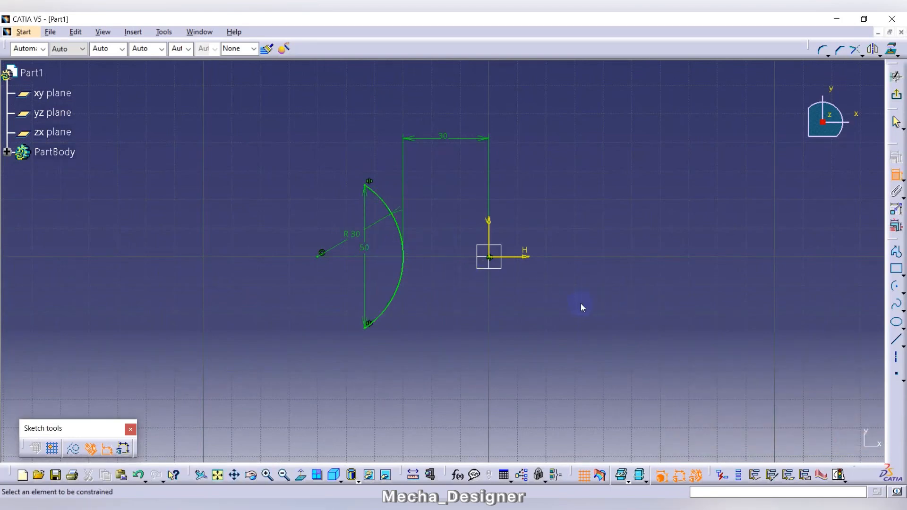
- Sketch a vertical line about 50 mm long between the arc and the vertical axis
click(896, 341)
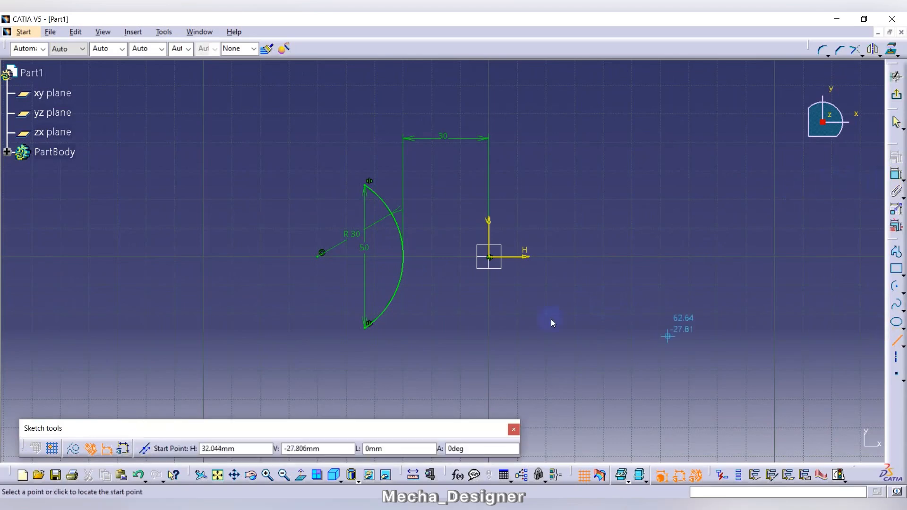
click(446, 174)
click(446, 315)
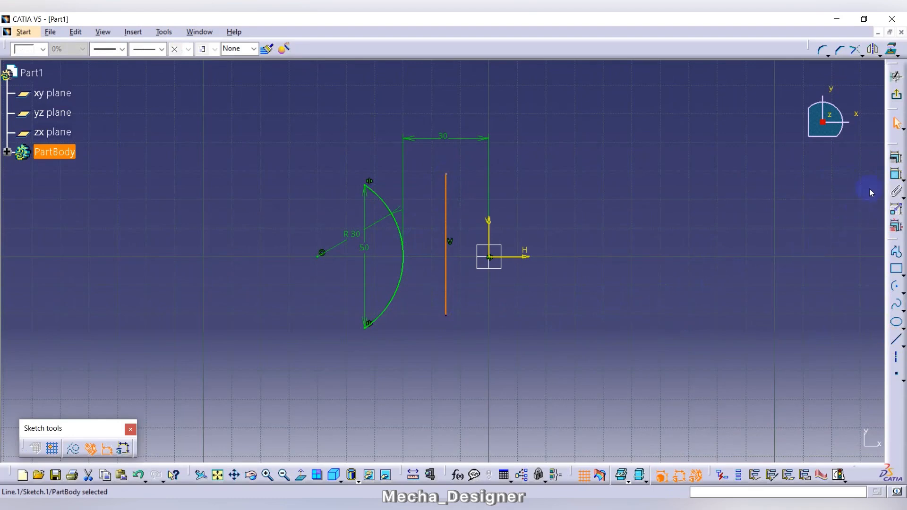
click(813, 200)
- Dimension the vertical line's distance from the arc at 15 mm and exit the sketch
click(893, 176)
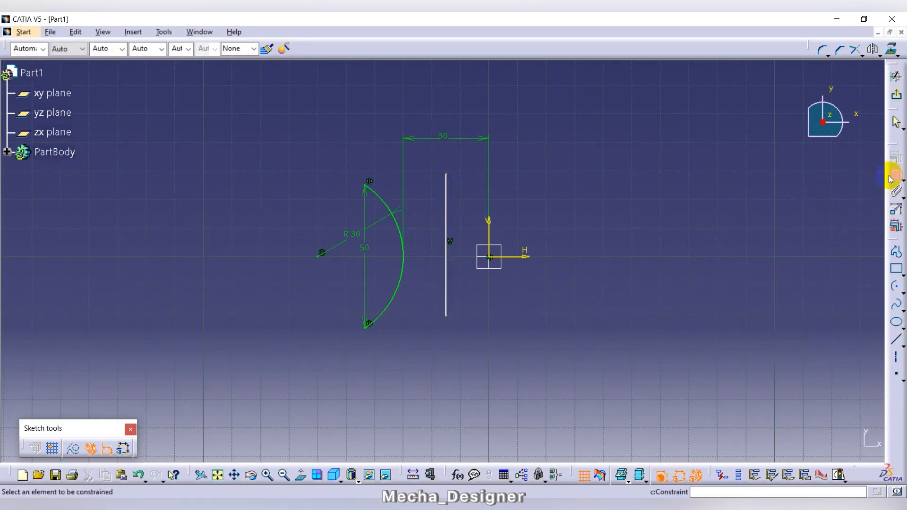
click(445, 211)
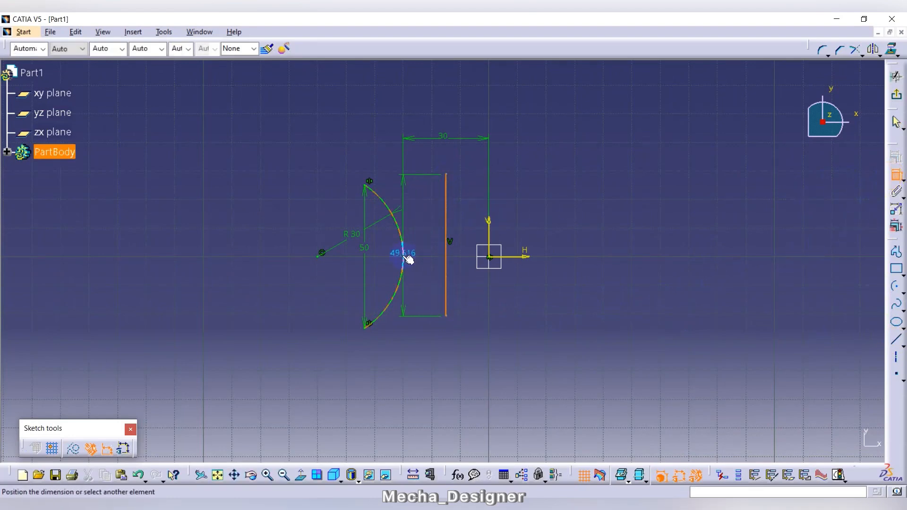
click(404, 259)
click(429, 213)
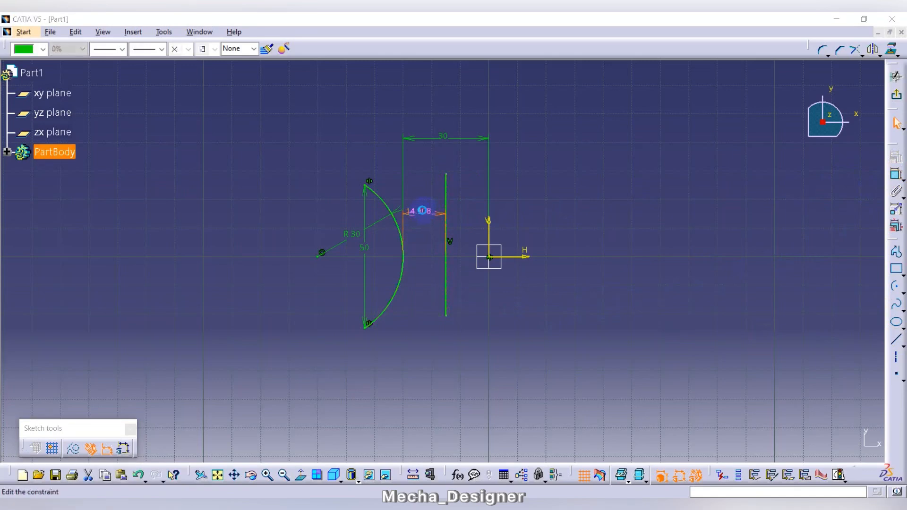
double_click(424, 215)
key(Return)
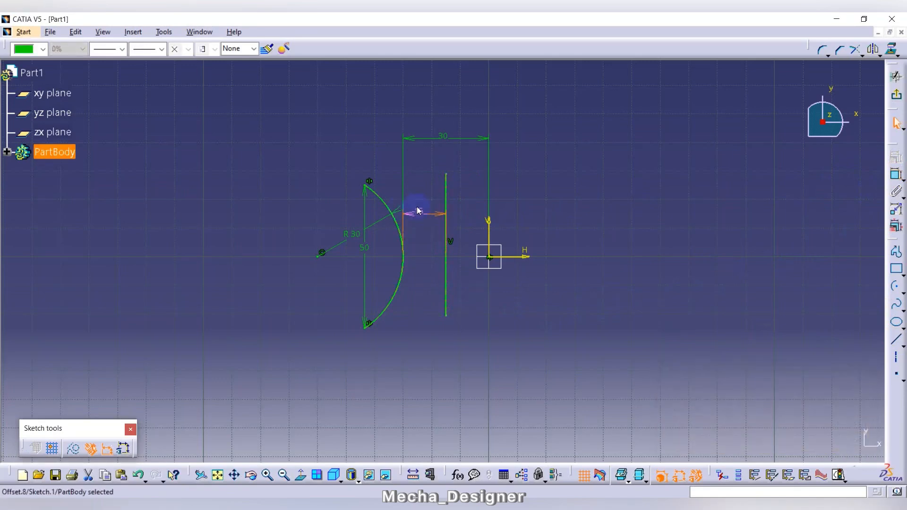
click(651, 210)
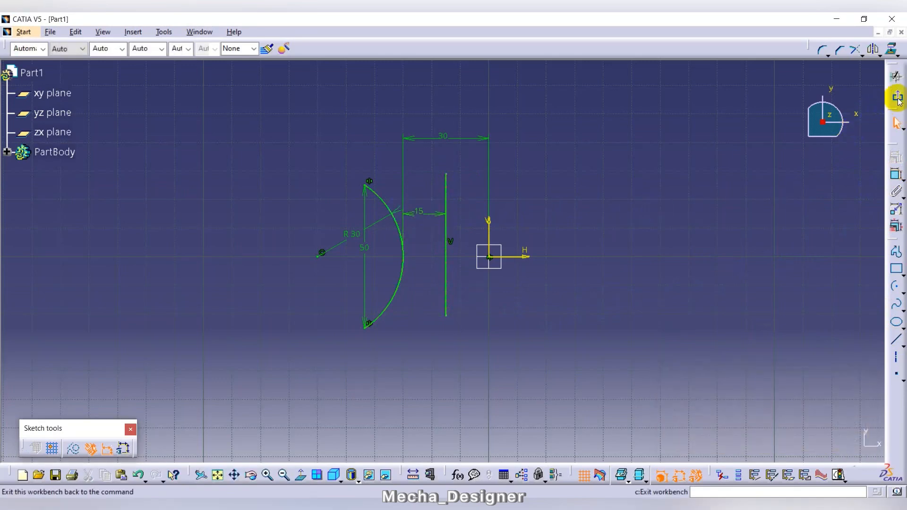
click(894, 96)
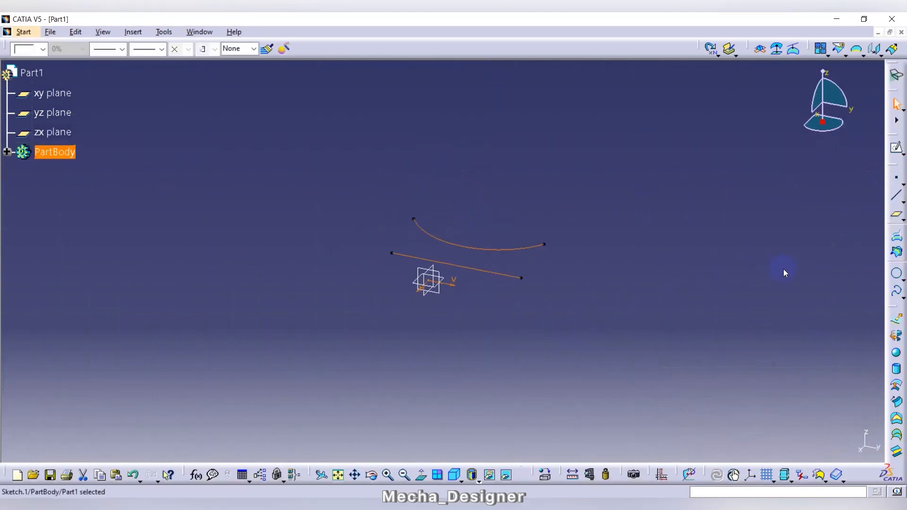
- Create a revolution surface from the sketch about its straight line, with Angle 1 and Angle 2 both set to 80deg
click(895, 336)
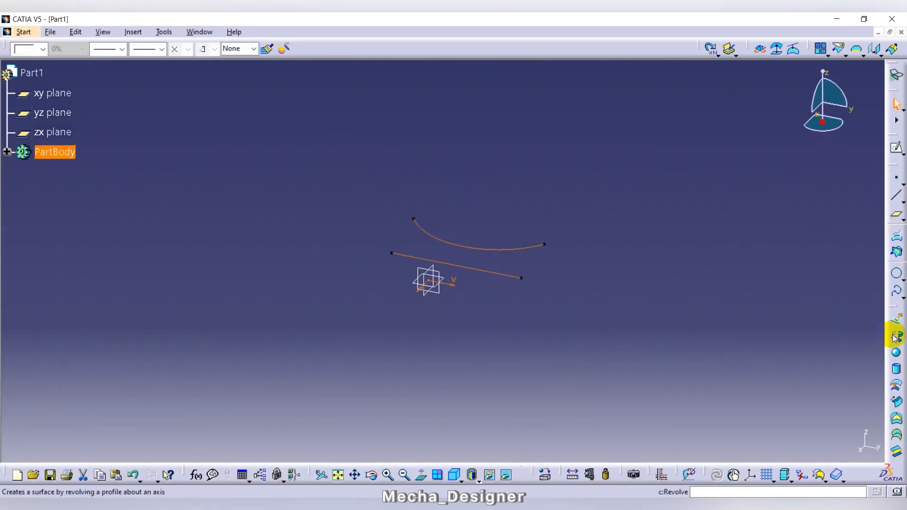
click(895, 336)
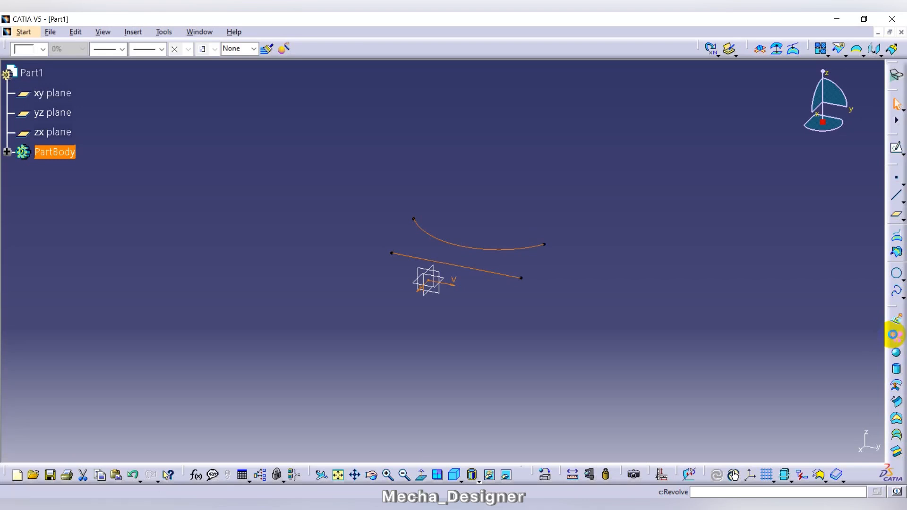
mouse_move(392, 245)
middle_down()
mouse_move(543, 280)
mouse_move(312, 205)
mouse_move(366, 361)
middle_up()
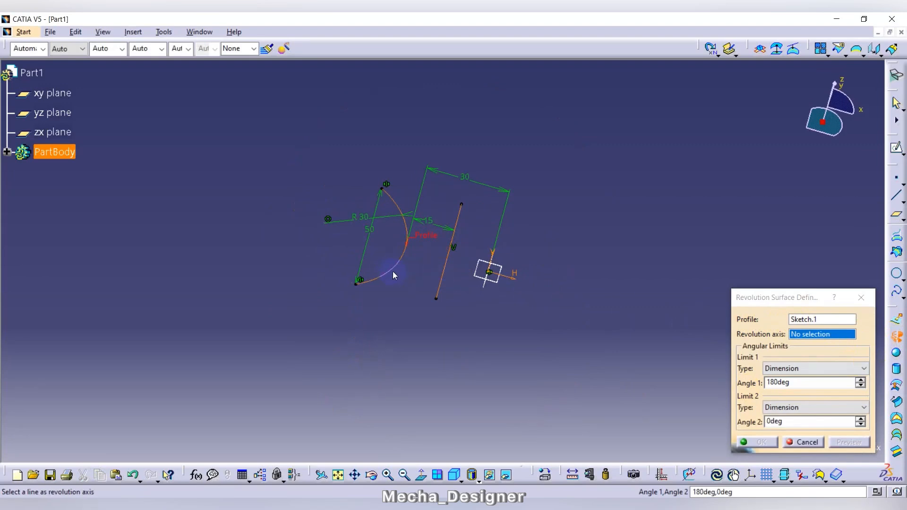
click(445, 285)
middle_drag(572, 279, 539, 297)
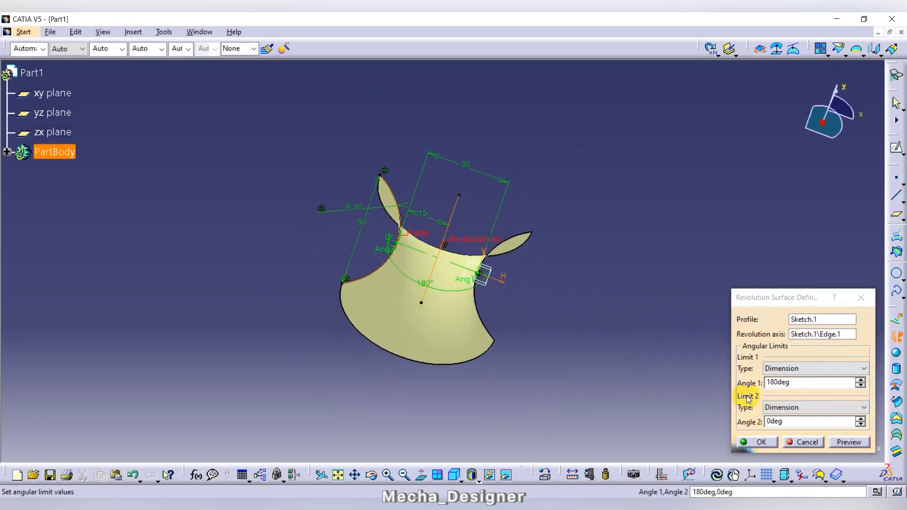
double_click(780, 382)
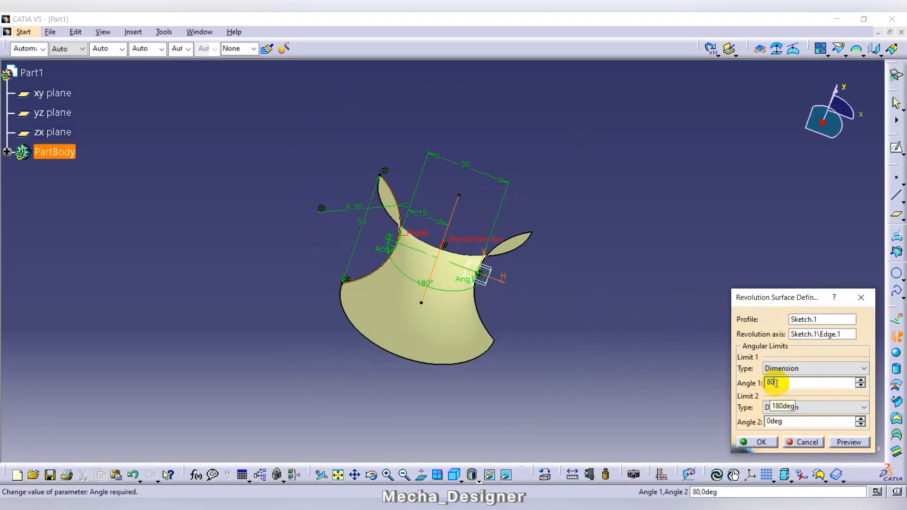
double_click(779, 421)
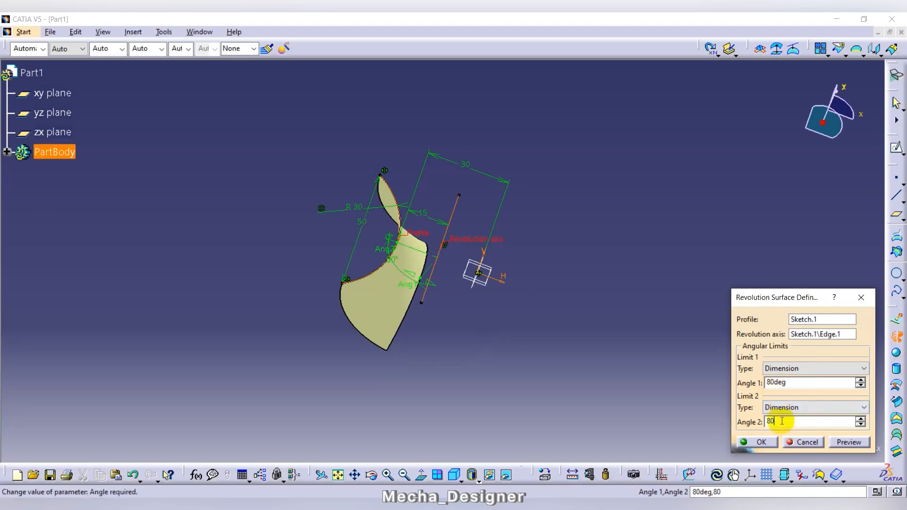
click(841, 442)
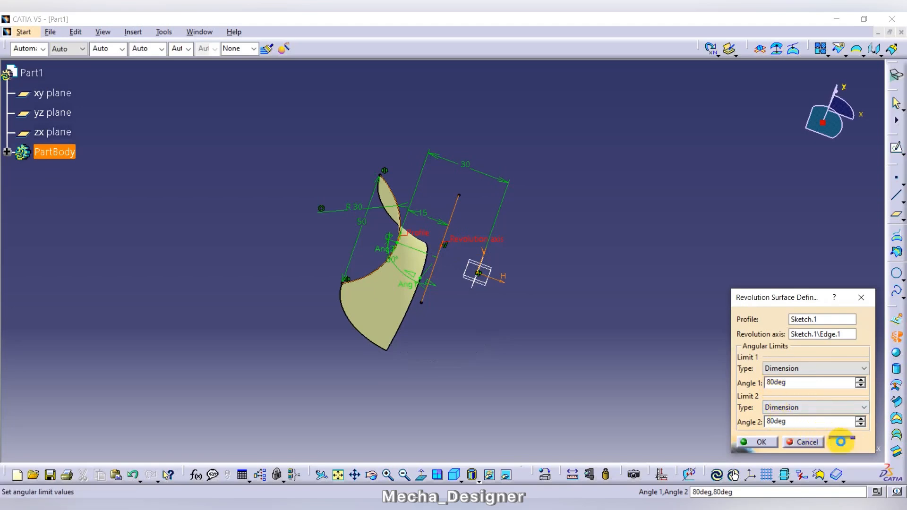
click(762, 442)
- Open a sketch on the zx plane and draw an arc of about 22.7 mm radius centred on the horizontal axis, opposite the existing surface
middle_drag(490, 268, 462, 217)
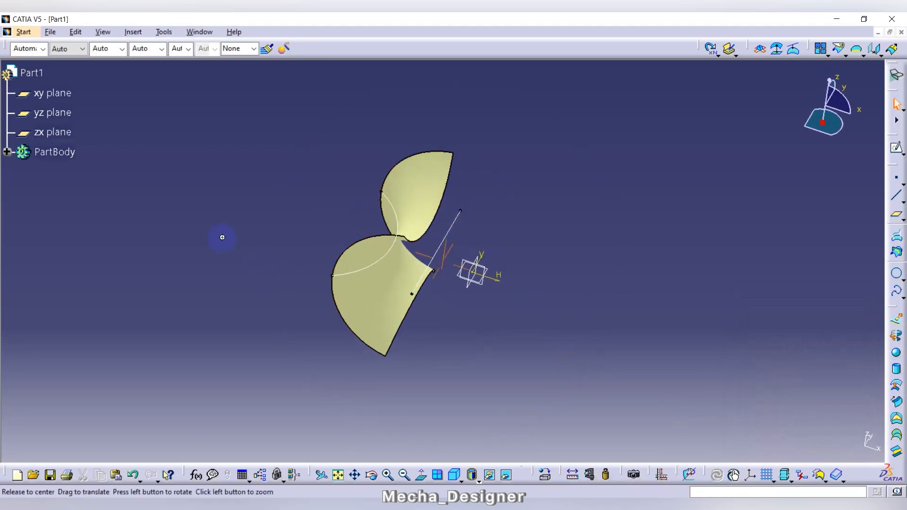
middle_drag(222, 238, 282, 235)
click(61, 133)
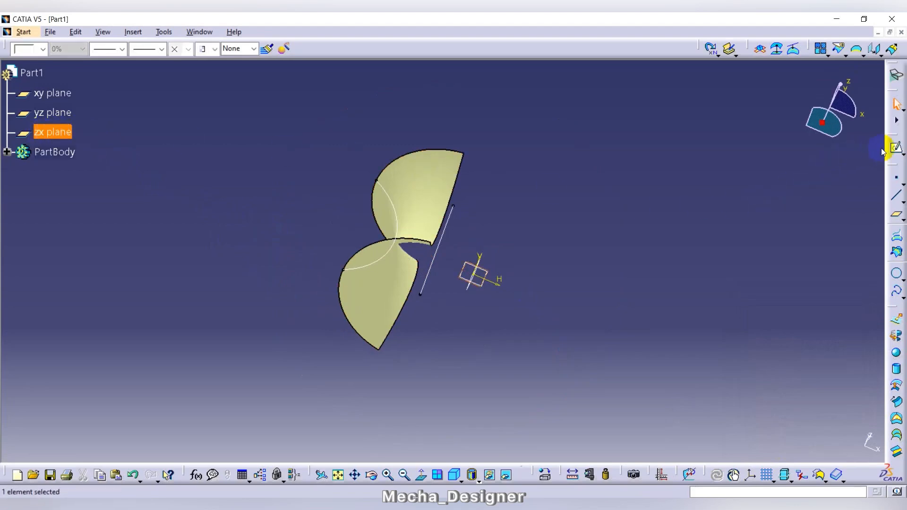
click(898, 151)
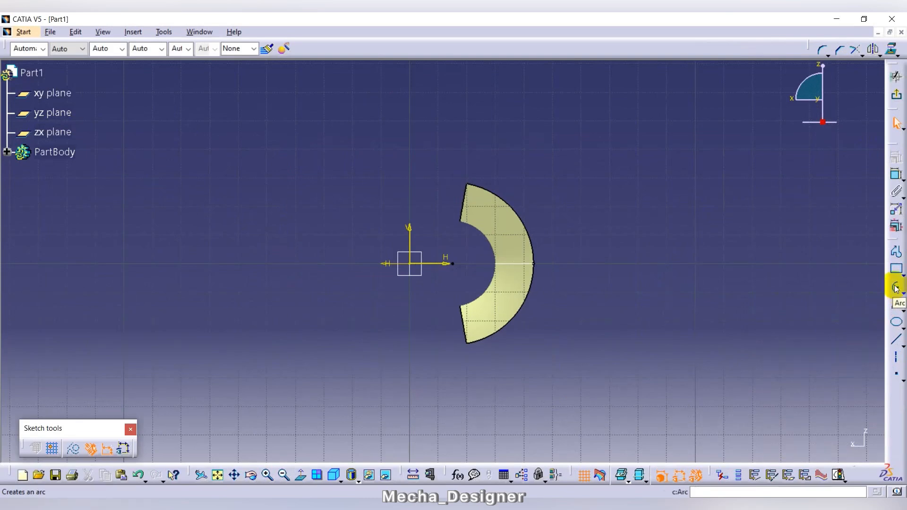
click(896, 288)
click(270, 263)
click(313, 213)
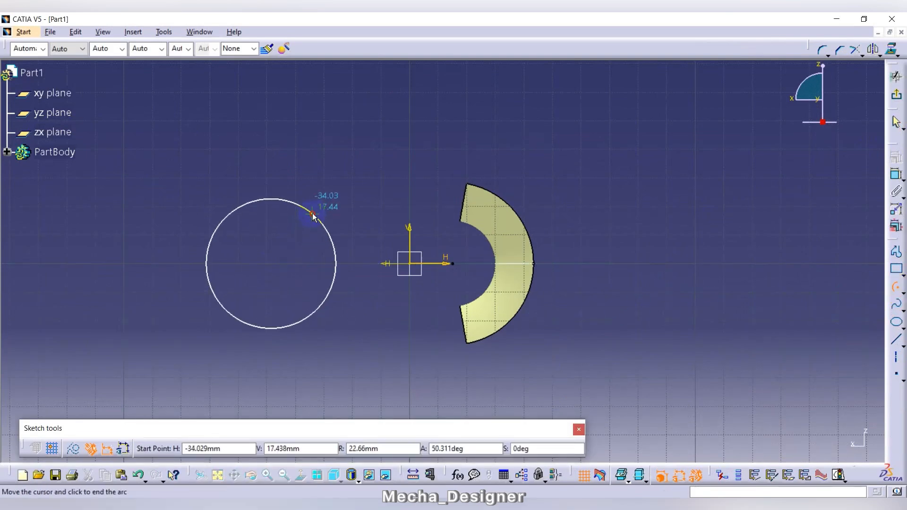
click(321, 305)
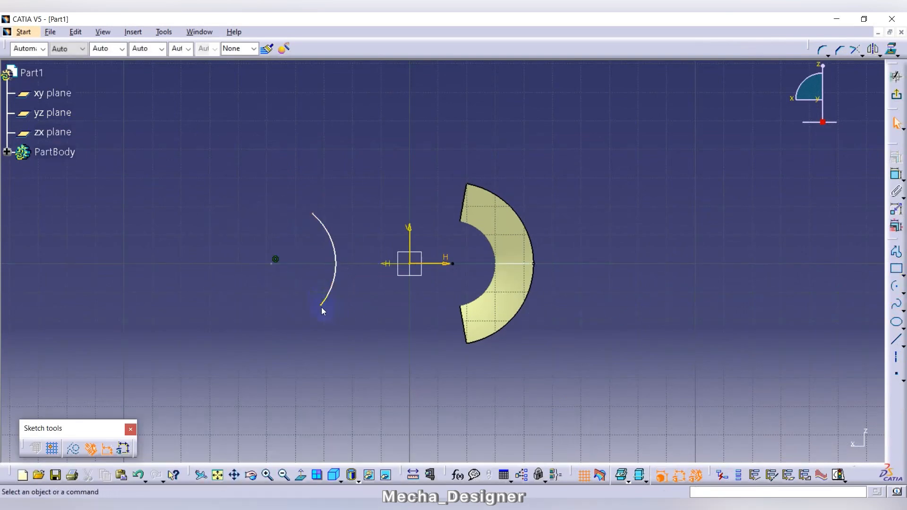
- Constrain the arc's two endpoints to be symmetric about the horizontal axis
click(321, 306)
ctrl+click(312, 213)
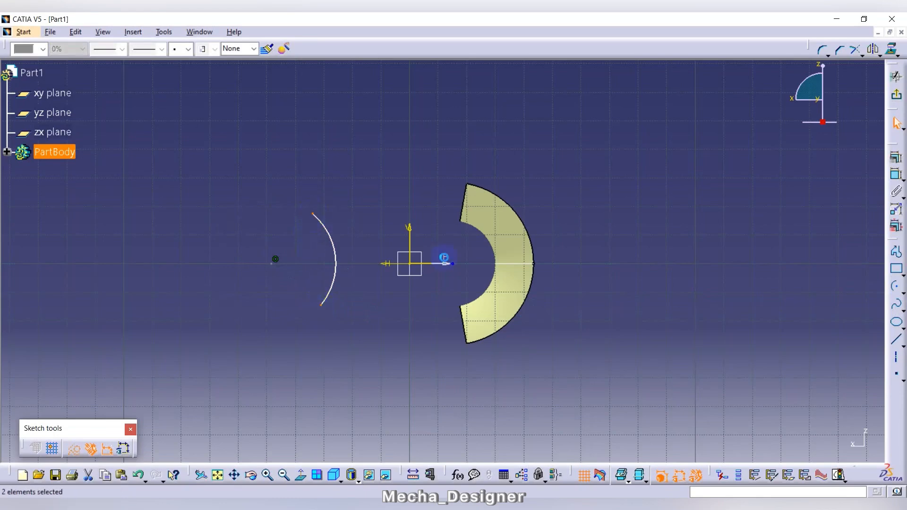
ctrl+click(447, 264)
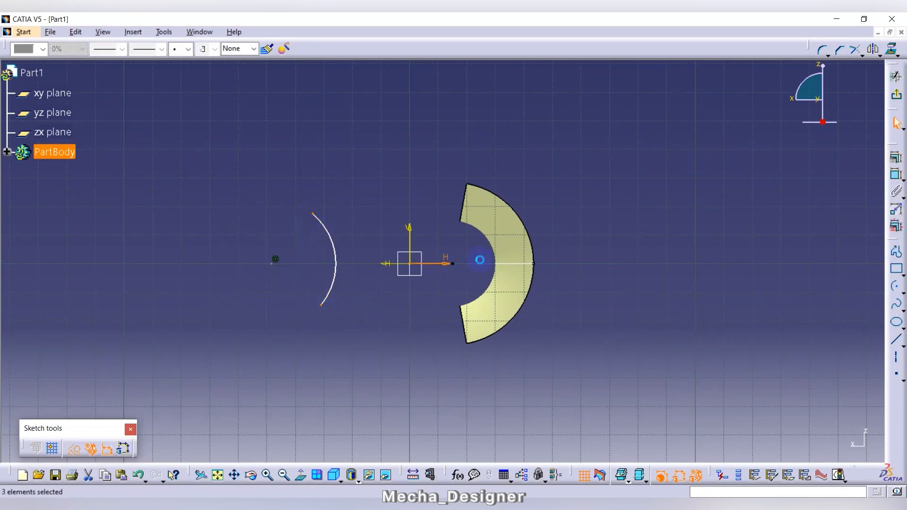
click(897, 160)
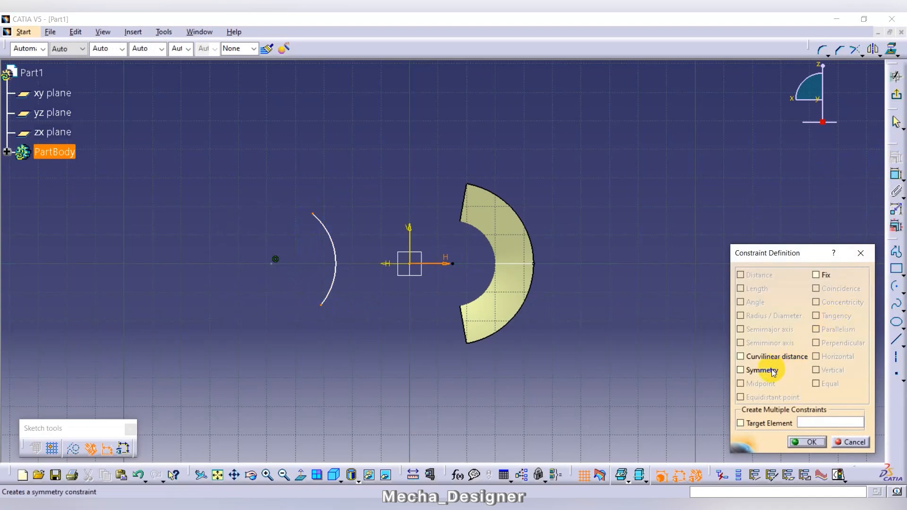
click(740, 370)
click(808, 442)
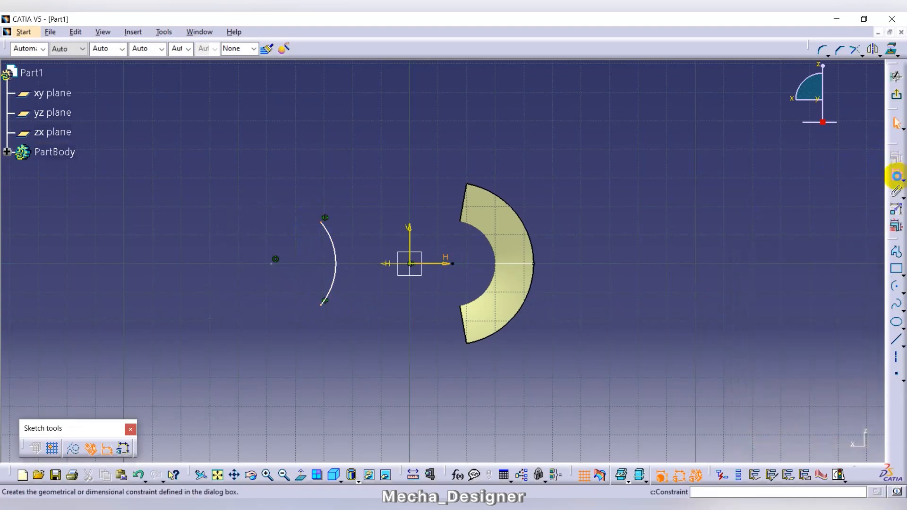
- Dimension the arc's distance from the vertical axis and set it to 30 mm
click(896, 175)
click(407, 249)
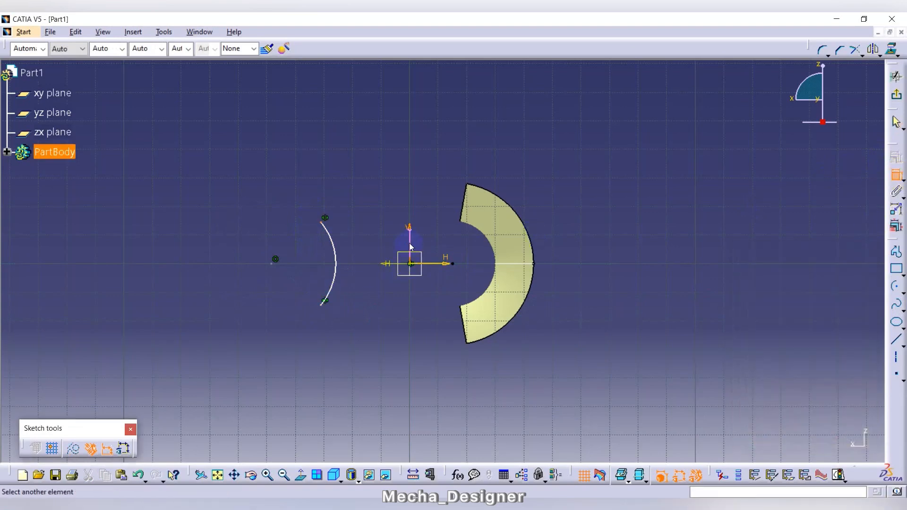
click(336, 261)
click(364, 191)
double_click(364, 189)
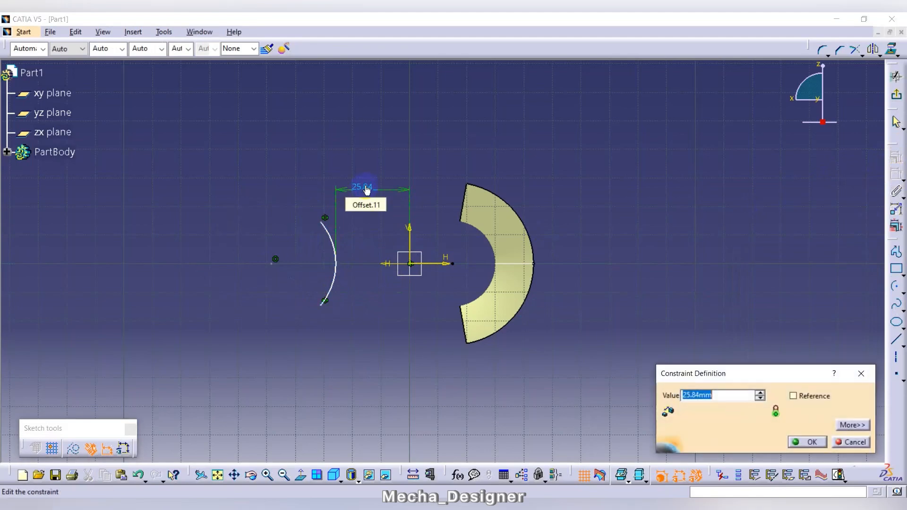
key(Return)
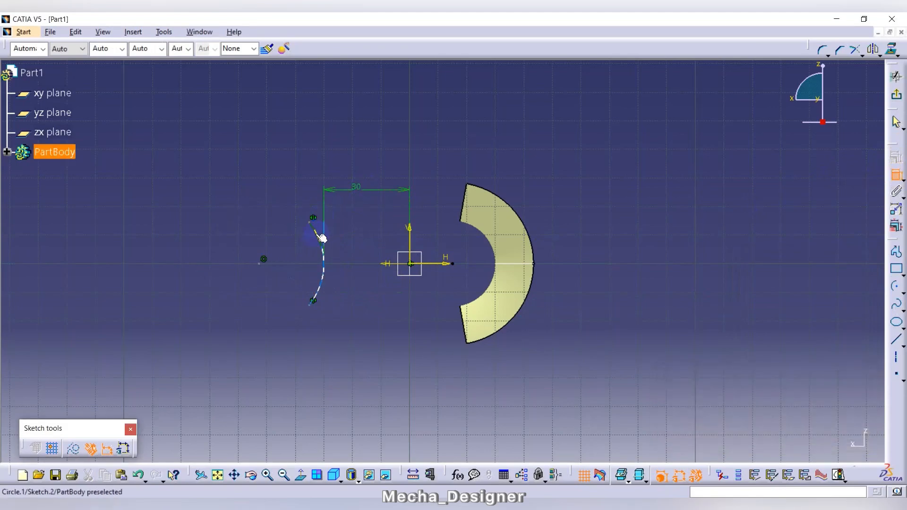
- Dimension the arc's radius and set it to 30 mm
click(316, 233)
click(307, 236)
double_click(303, 232)
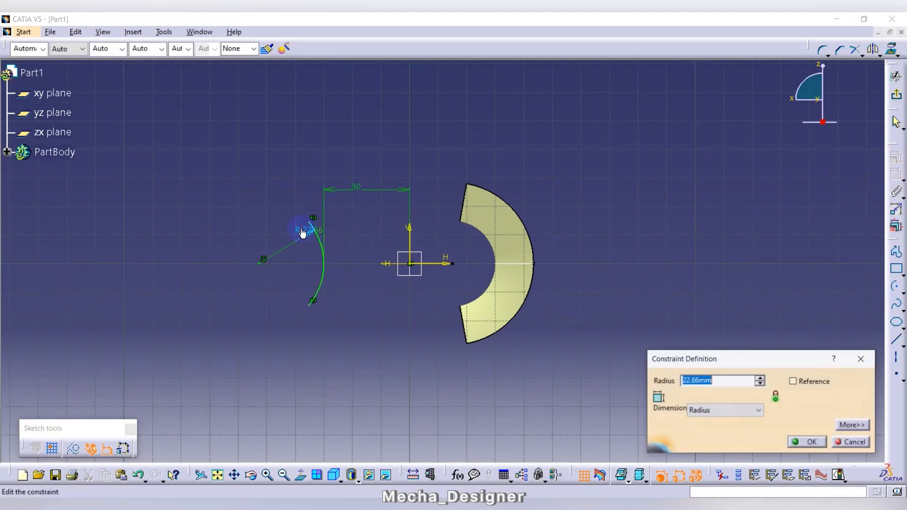
key(Return)
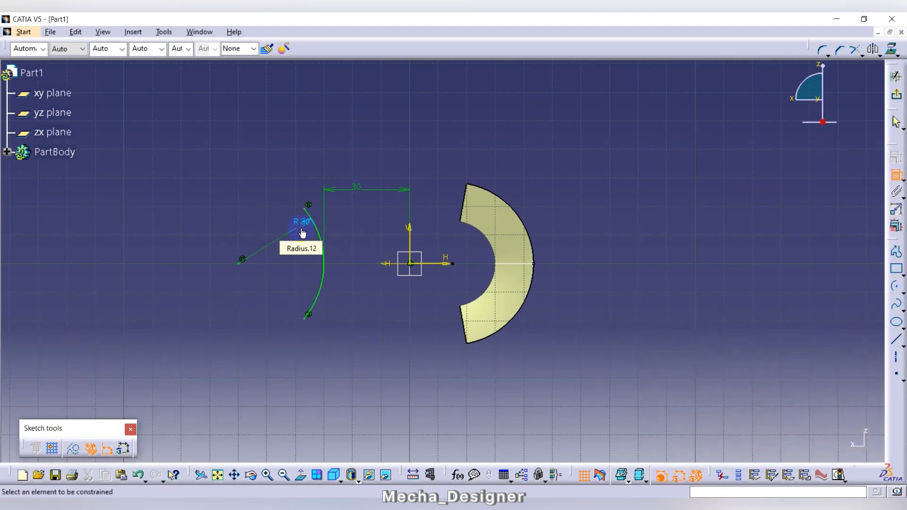
- Dimension the vertical distance between the arc's endpoints and set it to 50 mm
click(306, 208)
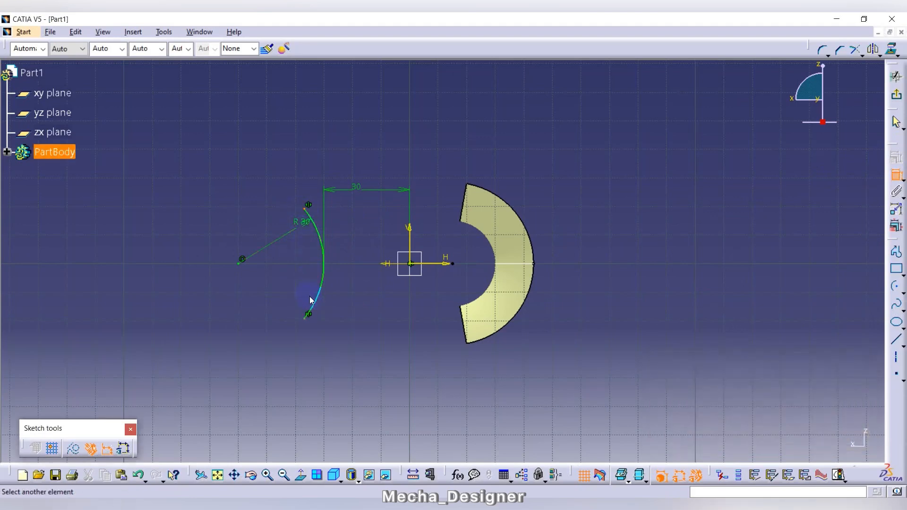
click(308, 315)
click(300, 286)
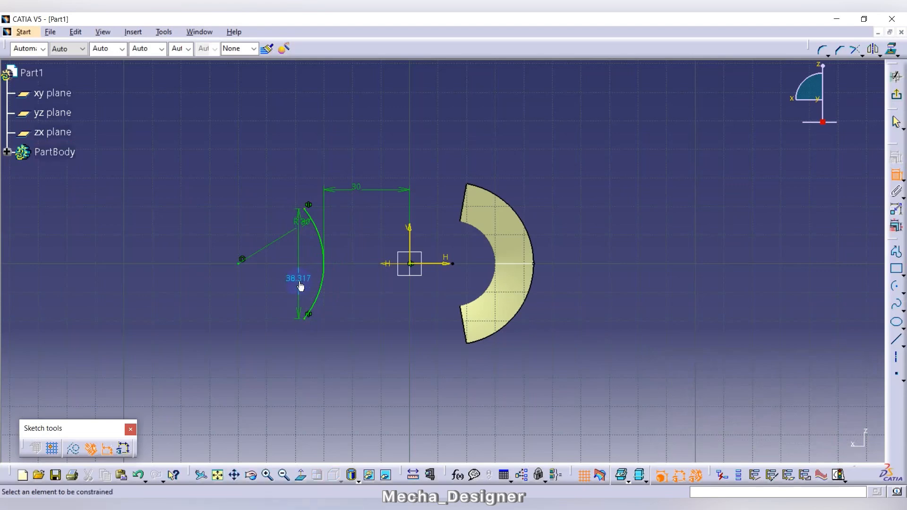
double_click(301, 283)
text(5)
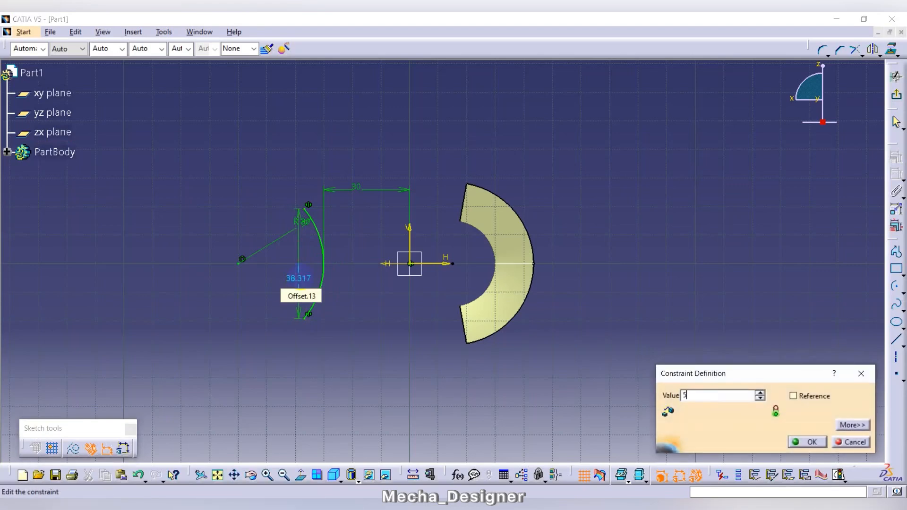
text(0mm)
key(Return)
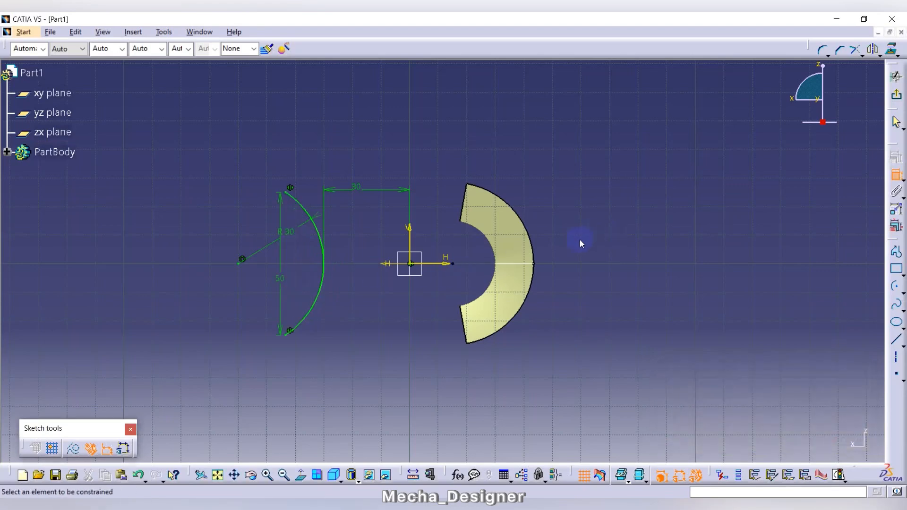
- Sketch a vertical line about 43 mm long between the new arc and the vertical axis
click(898, 340)
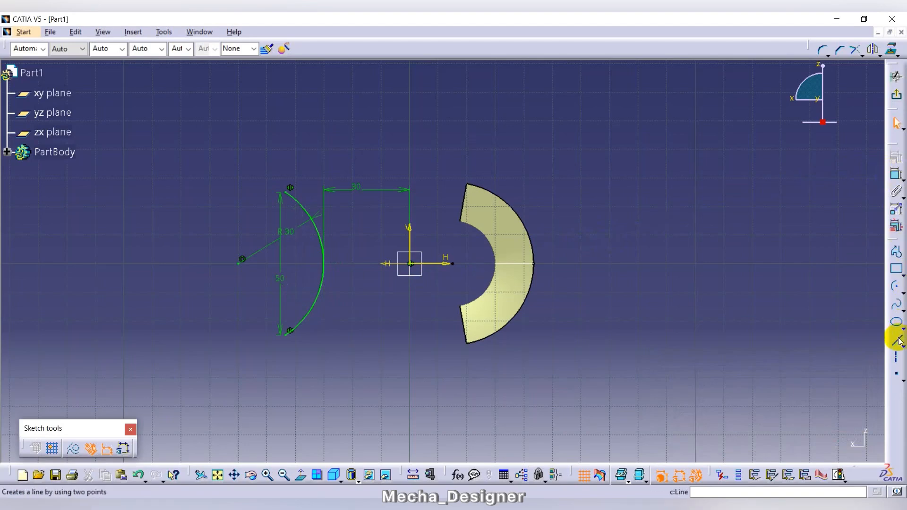
click(368, 200)
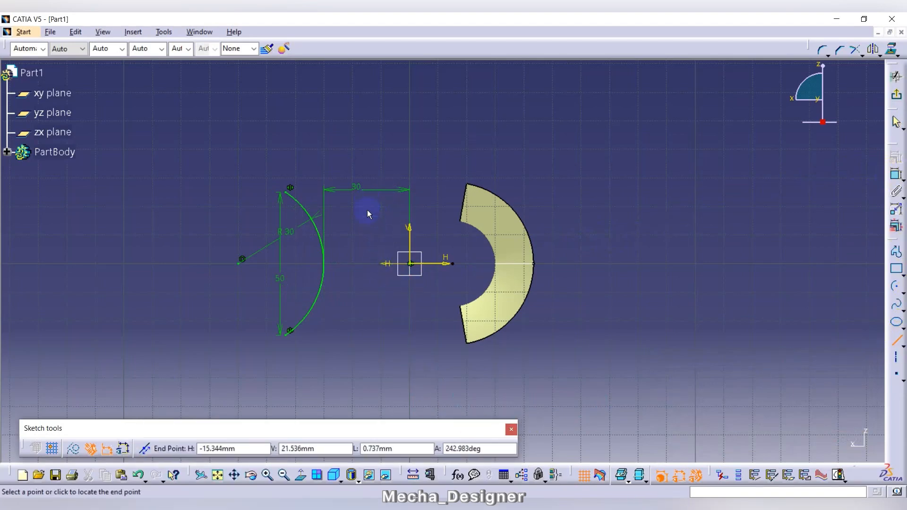
click(367, 324)
click(853, 198)
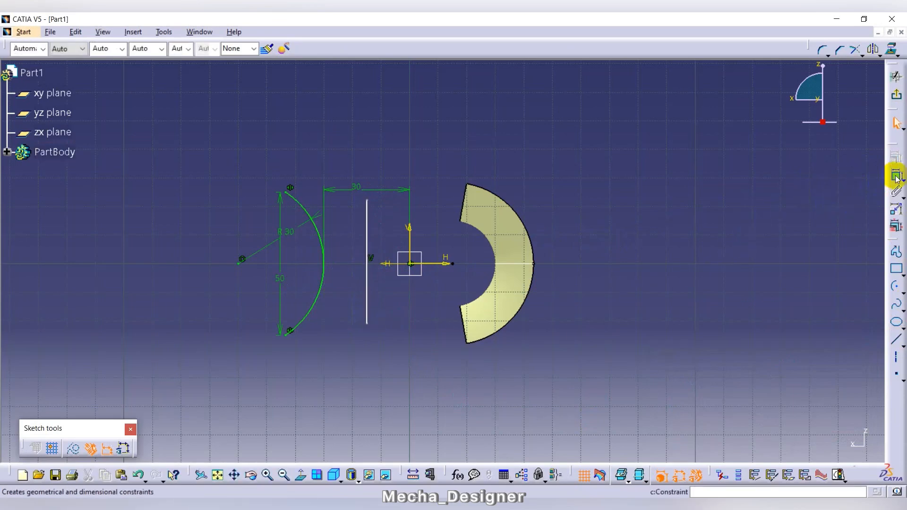
- Dimension the vertical line's distance from the arc, set it to 15 mm and exit the sketch
click(896, 175)
click(367, 249)
click(324, 271)
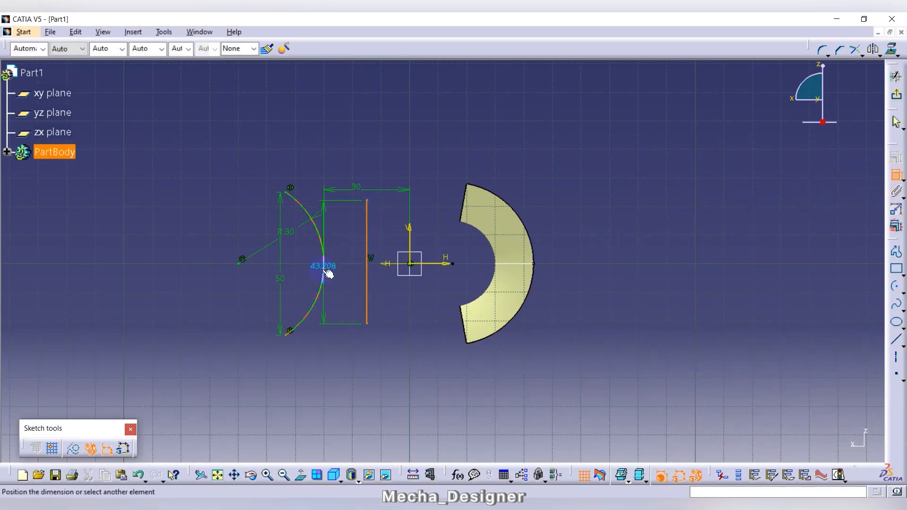
click(348, 229)
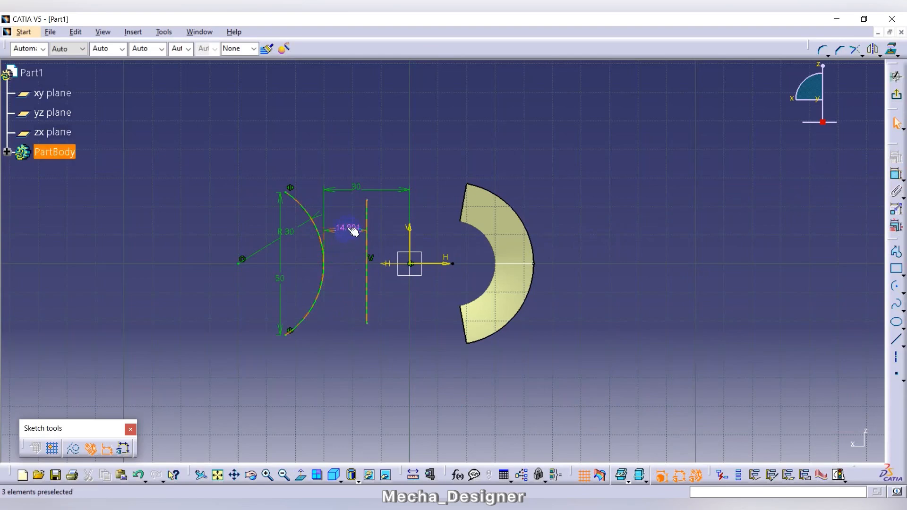
double_click(349, 229)
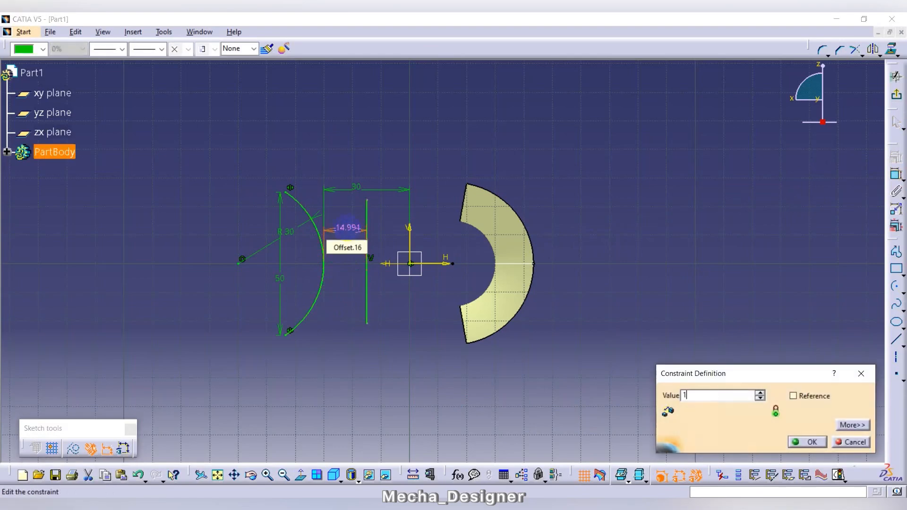
text(15)
key(Return)
click(587, 151)
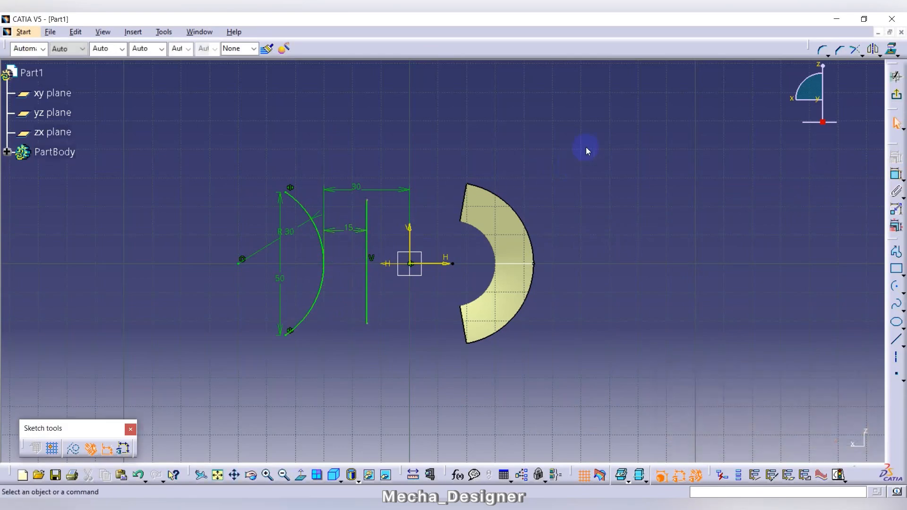
click(896, 76)
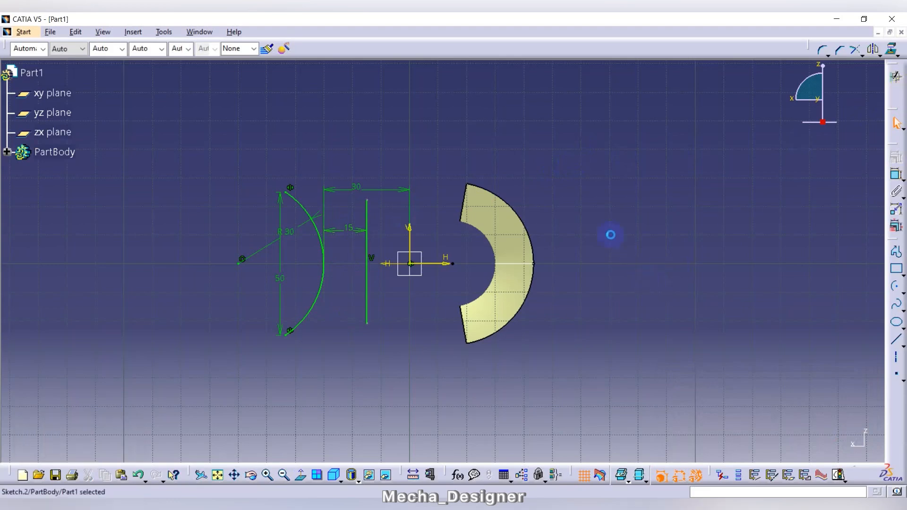
- Create a revolution surface from Sketch.2 about its straight line, with Angle 1 and Angle 2 both at 80deg
mouse_move(651, 233)
middle_down()
mouse_move(642, 203)
mouse_move(675, 222)
middle_up()
click(788, 271)
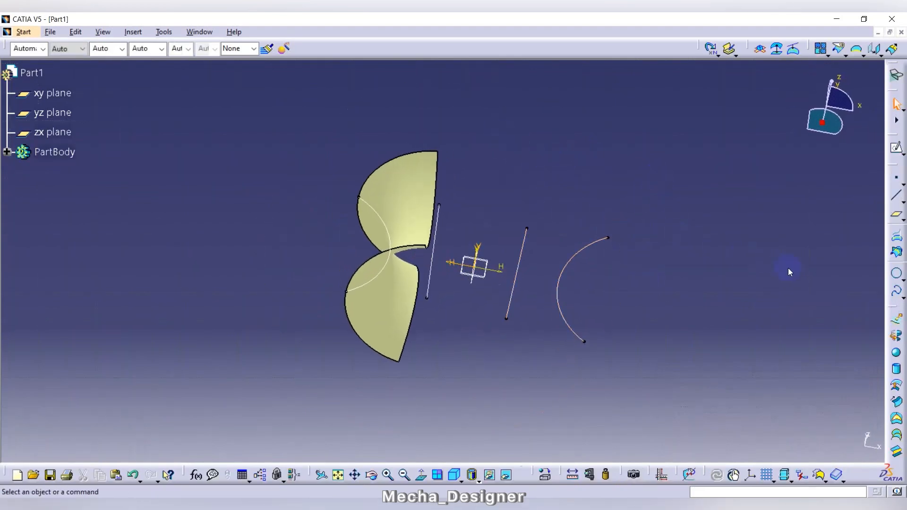
click(898, 339)
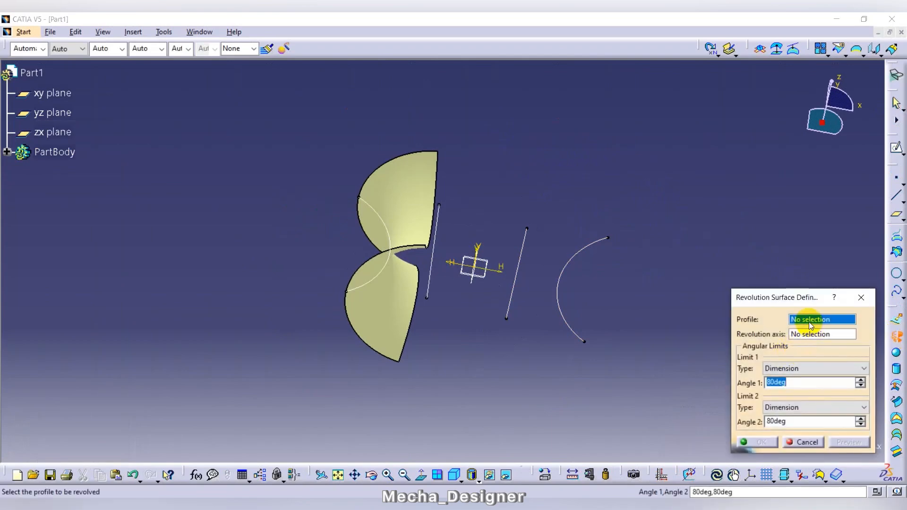
click(560, 297)
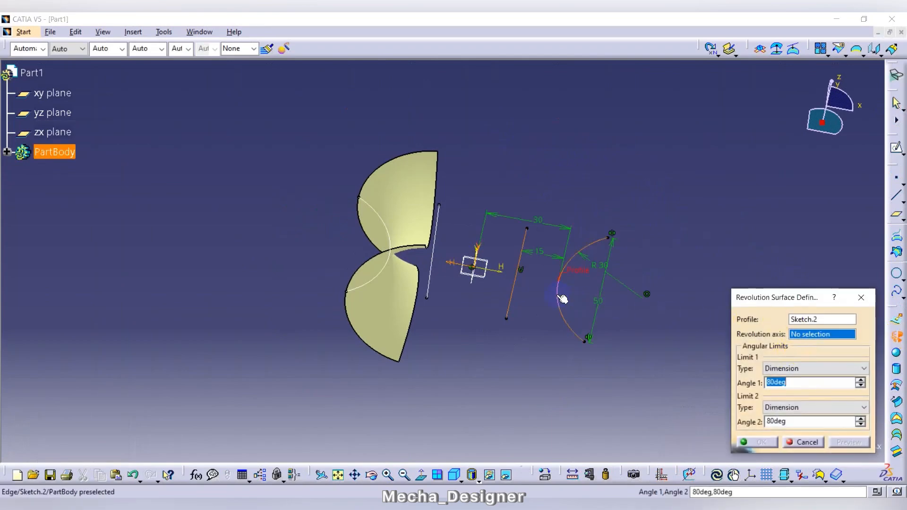
click(519, 296)
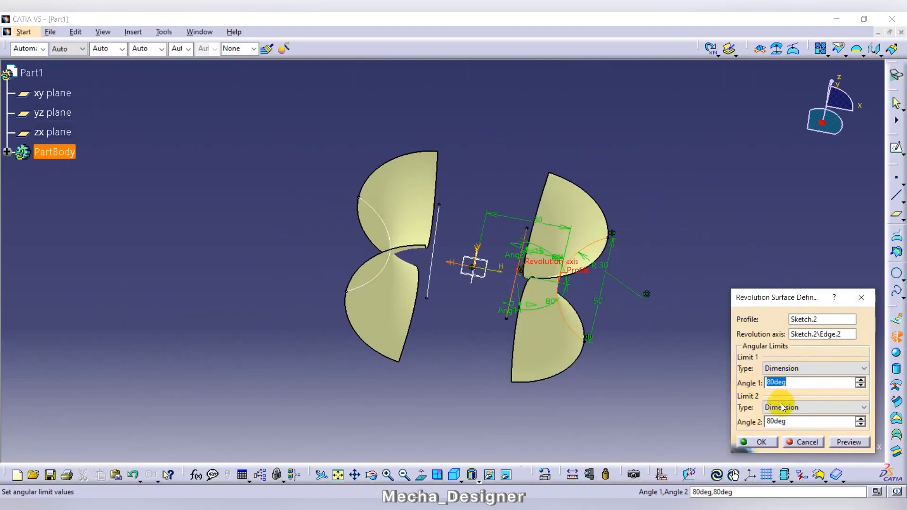
click(779, 422)
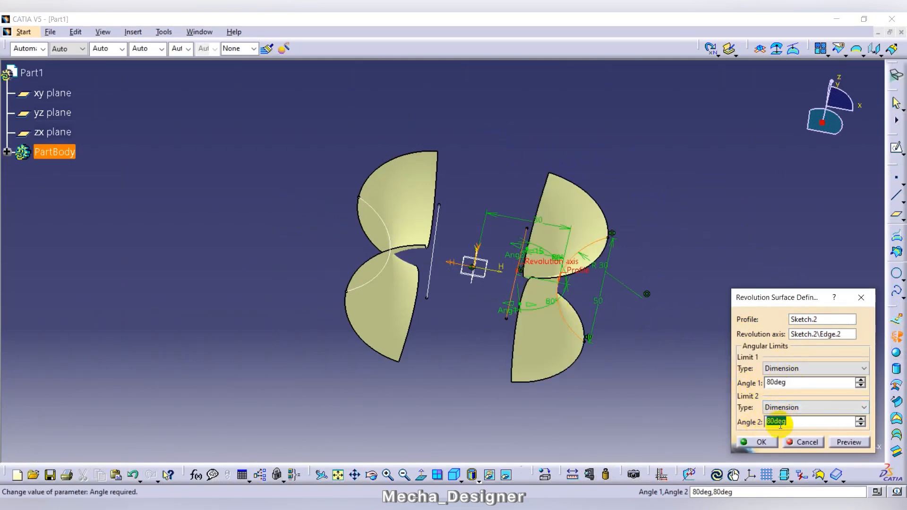
click(773, 446)
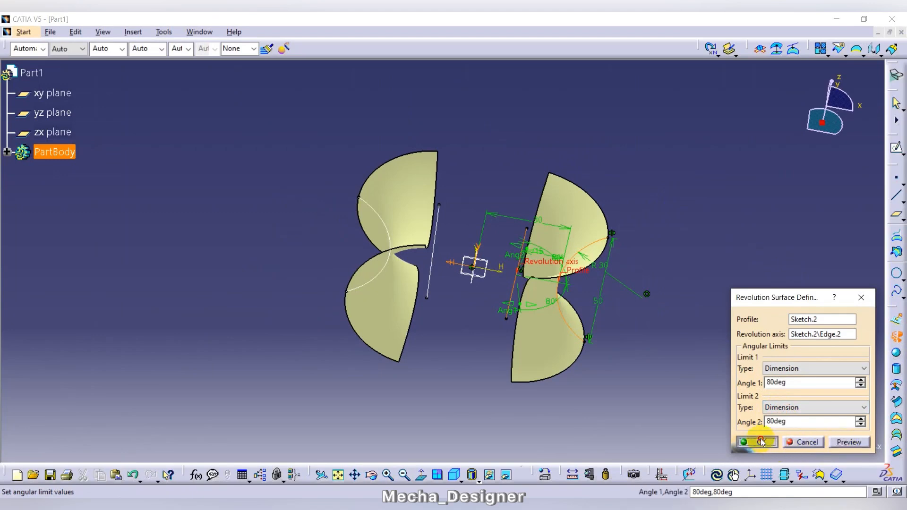
middle_drag(567, 207, 487, 198)
click(208, 221)
- Hide Sketch.1 and Sketch.2 together so only the two revolved surfaces are displayed
click(7, 152)
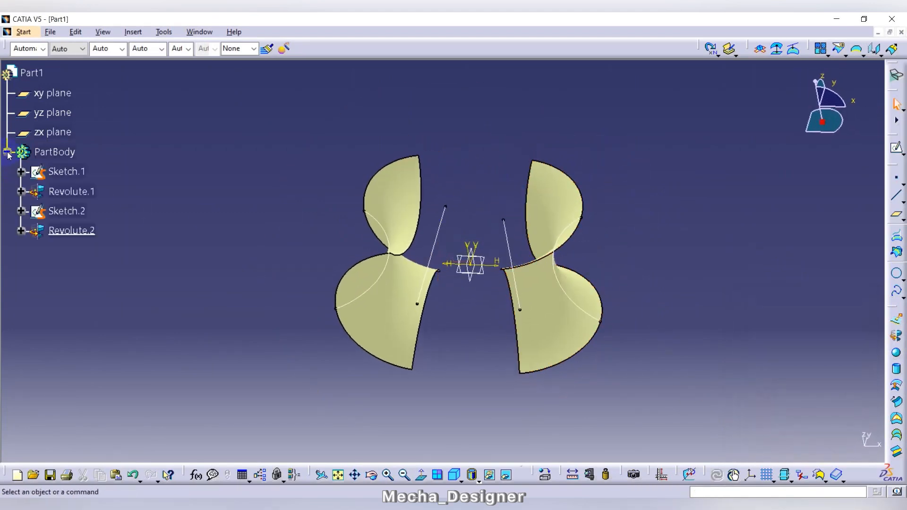
click(64, 171)
ctrl+click(65, 213)
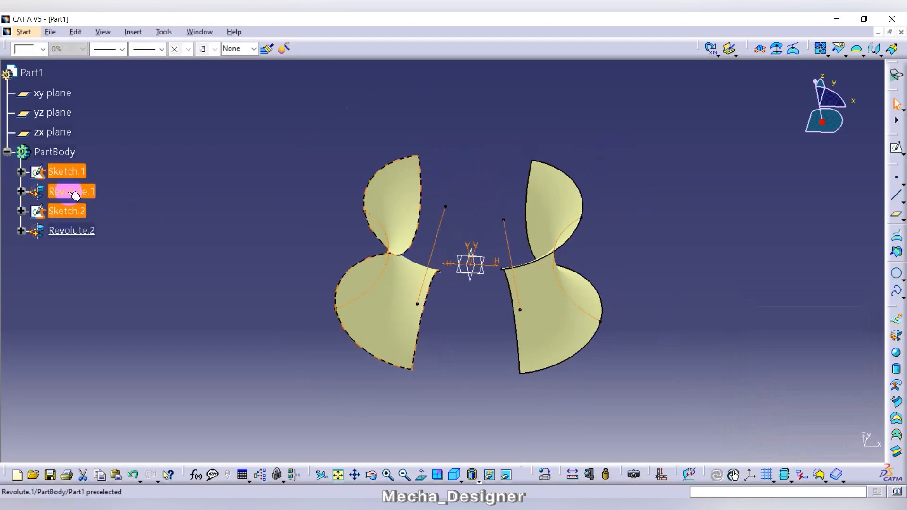
right_click(70, 172)
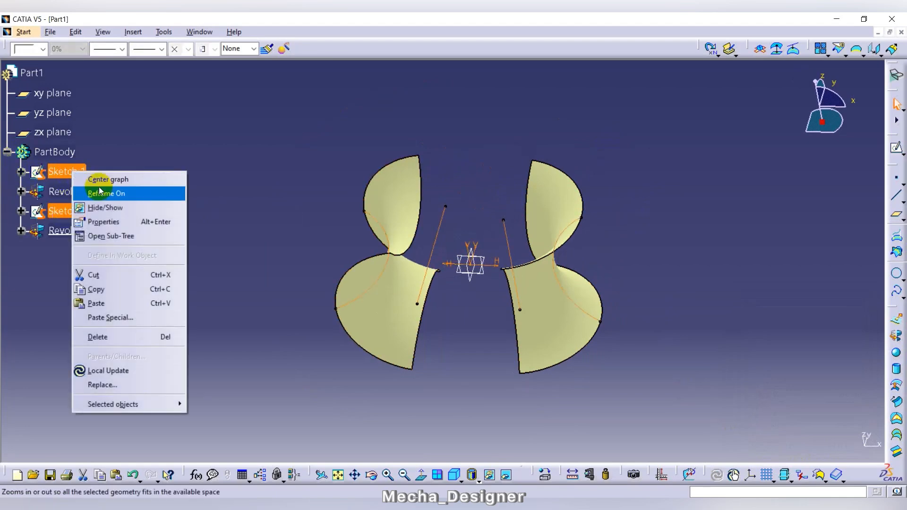
click(114, 208)
- On the xy plane, sketch a centered rectangle about 48 mm high across the Revolute.1 surface, with one side on the vertical axis
mouse_move(445, 285)
middle_down()
mouse_move(541, 231)
mouse_move(543, 247)
middle_up()
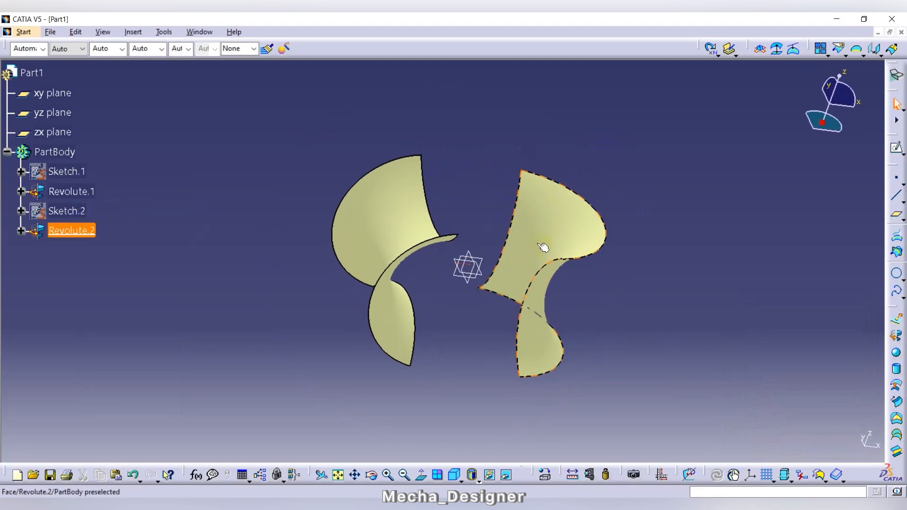
click(59, 93)
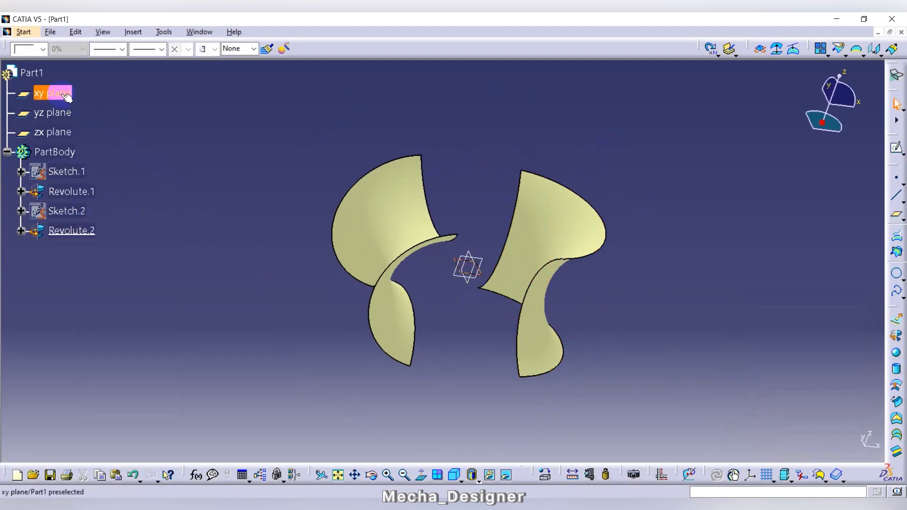
click(897, 152)
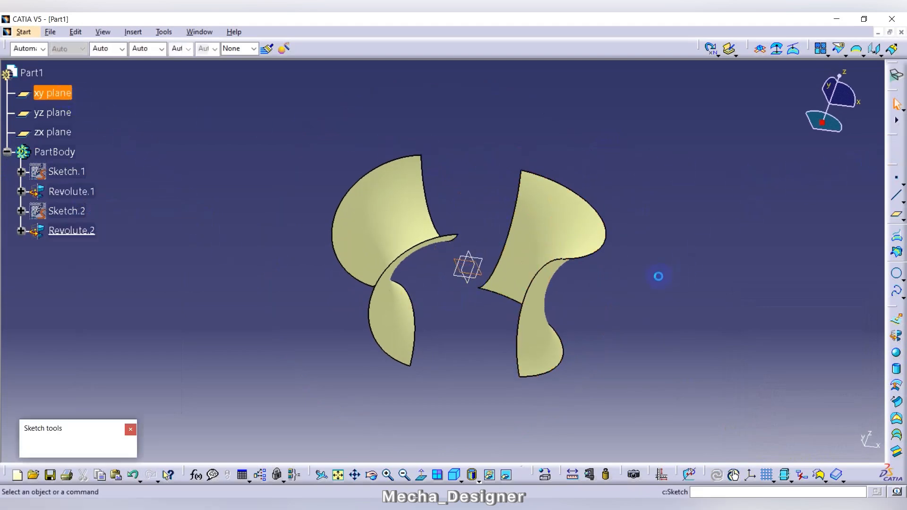
click(902, 275)
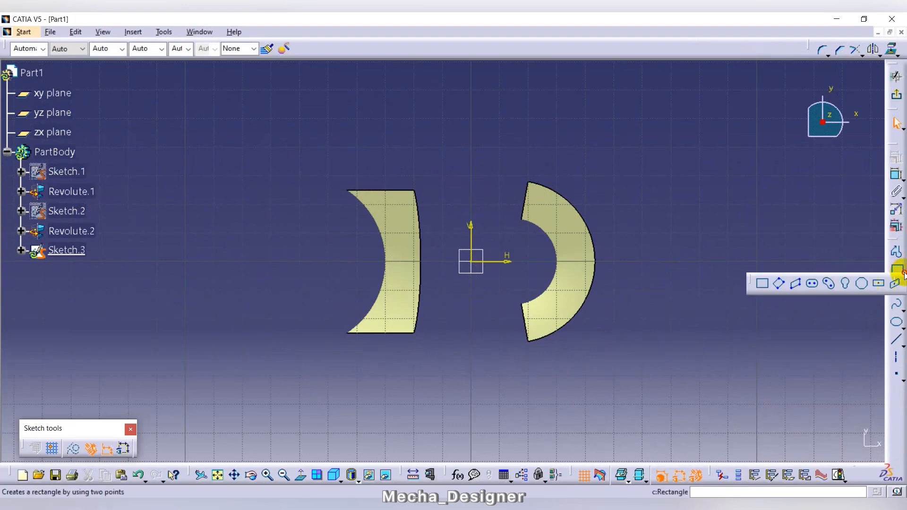
click(880, 285)
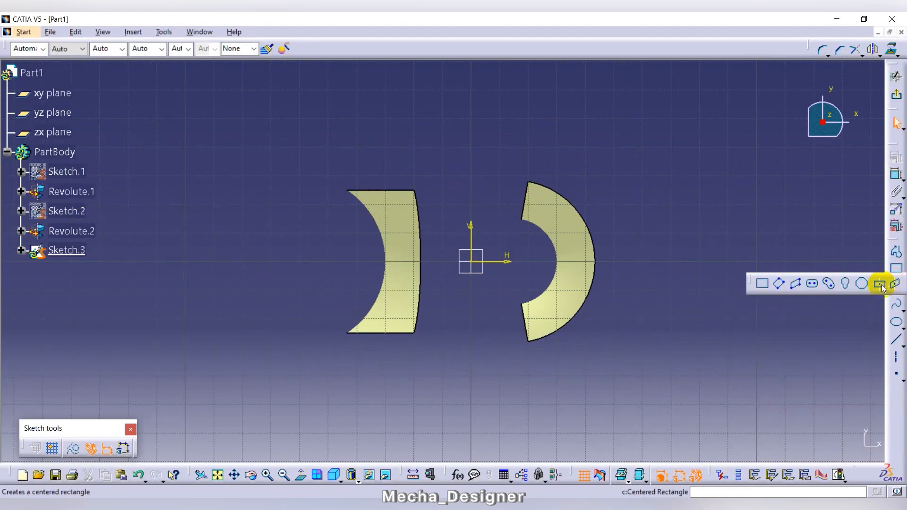
click(365, 257)
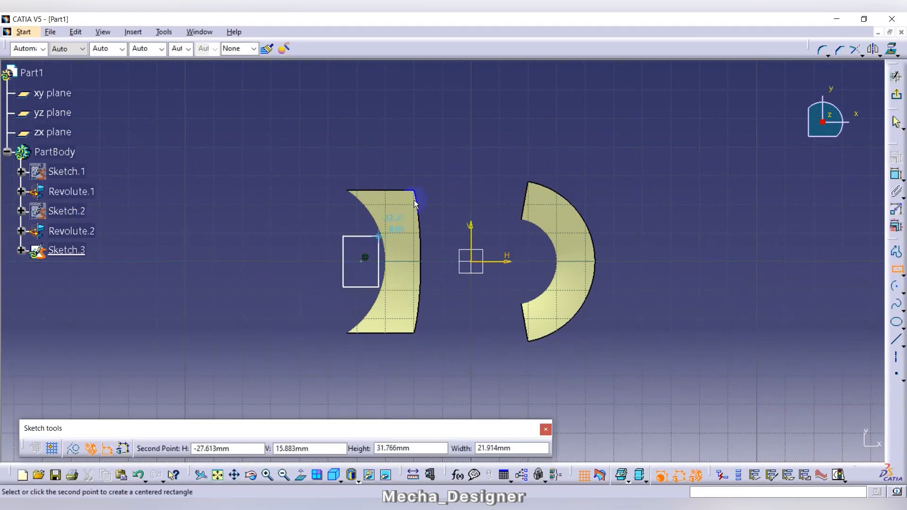
click(471, 192)
click(751, 223)
- Dimension the rectangle's vertical side and set its height to 40 mm
click(897, 175)
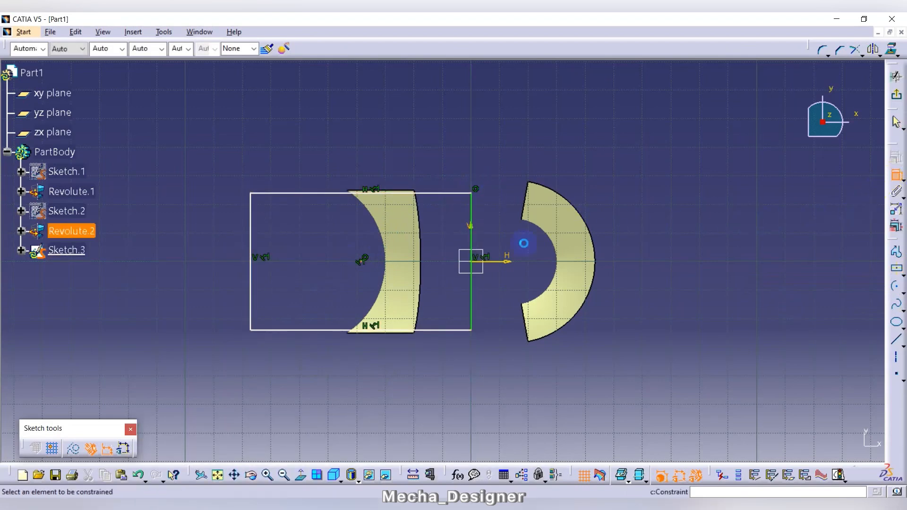
click(476, 246)
click(444, 243)
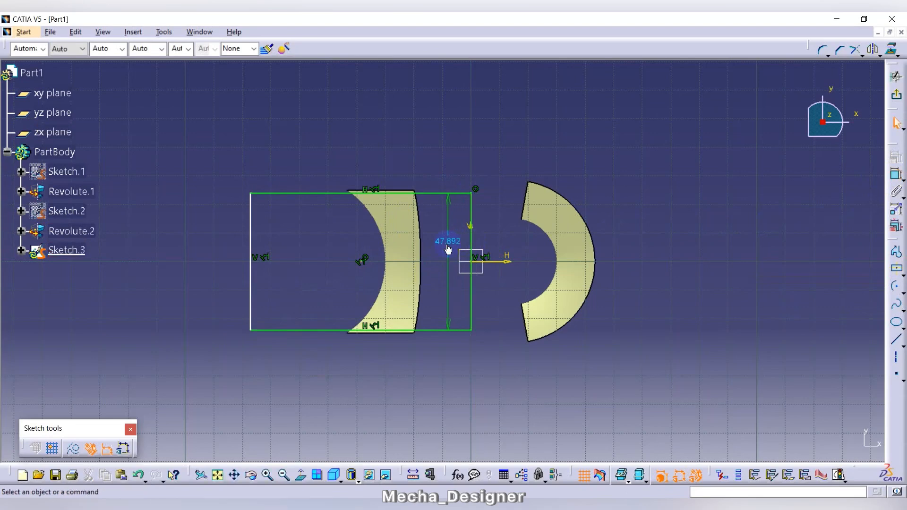
double_click(447, 242)
text(4)
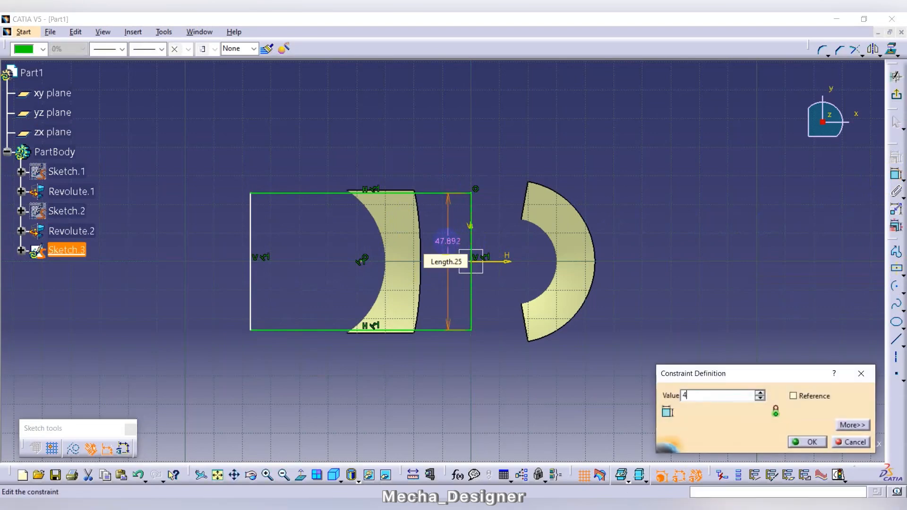
text(0)
key(Return)
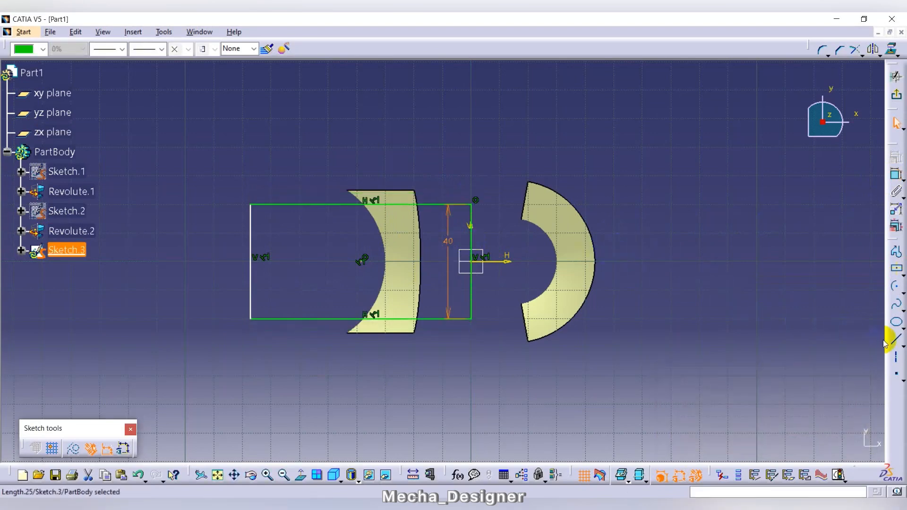
- Draw a horizontal line through the rectangle's middle from its outer side to the origin and exit the sketch
click(885, 343)
click(471, 261)
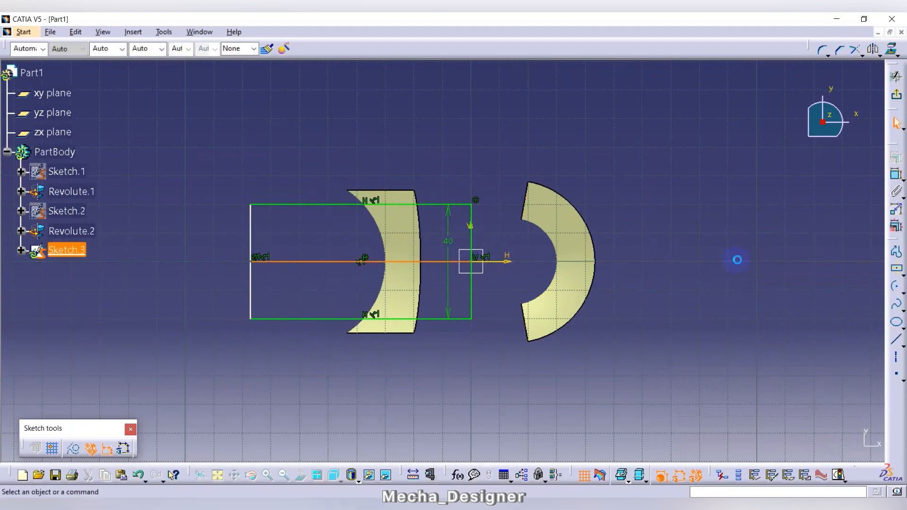
click(718, 263)
click(896, 94)
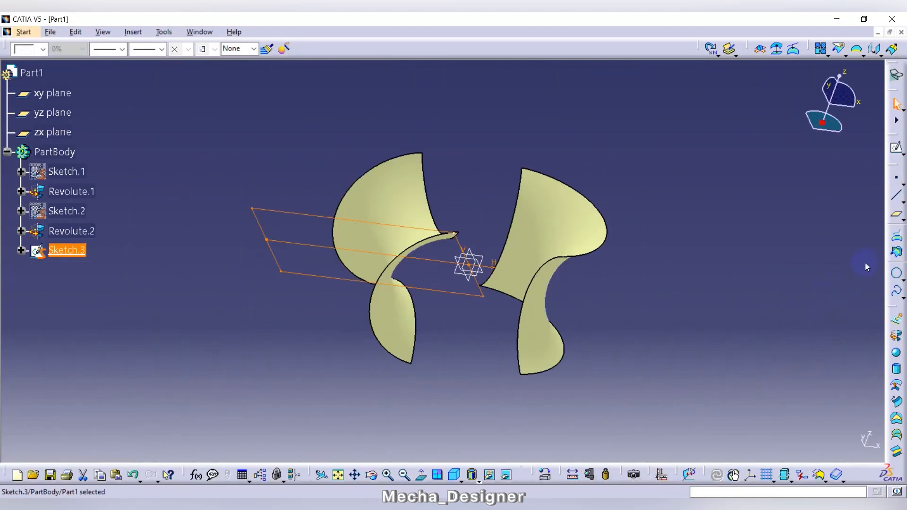
- Project Sketch.3 onto Revolute.1 along the Z component with nearest solution off, and cancel the Near element so all sub-elements stay
click(897, 236)
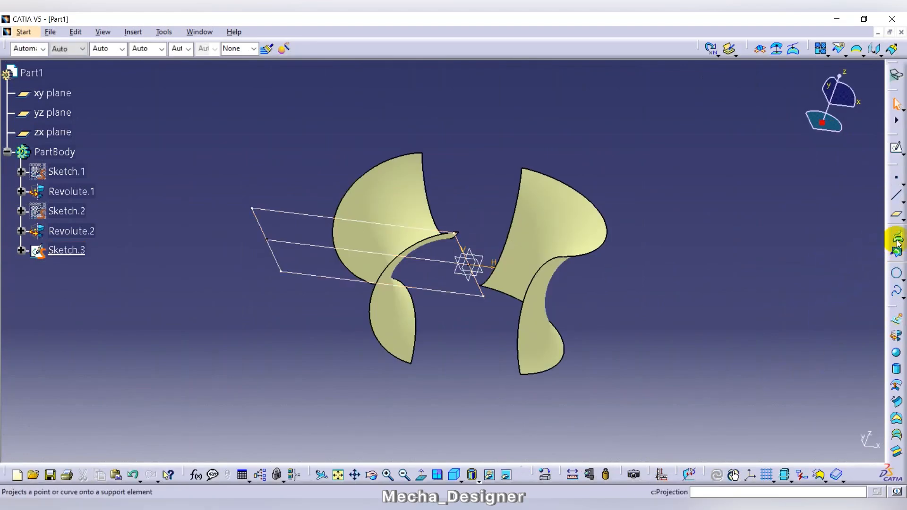
click(898, 241)
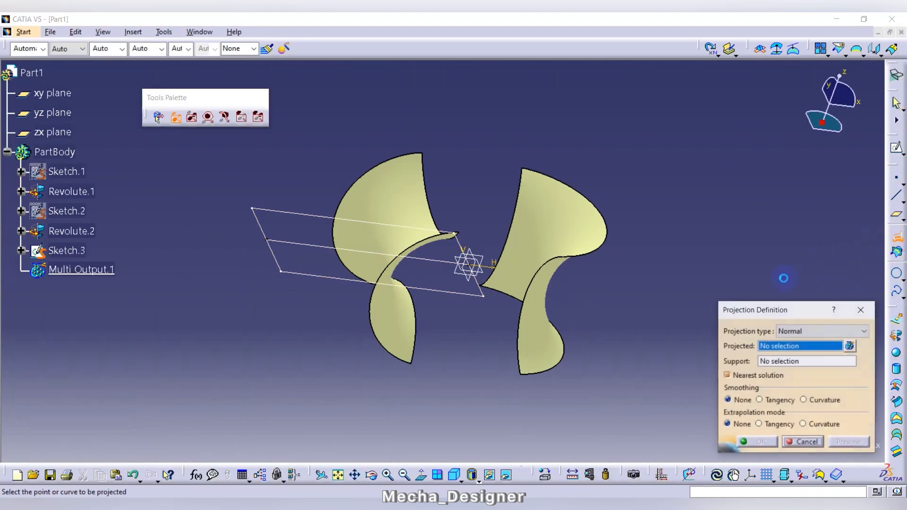
click(794, 331)
click(814, 354)
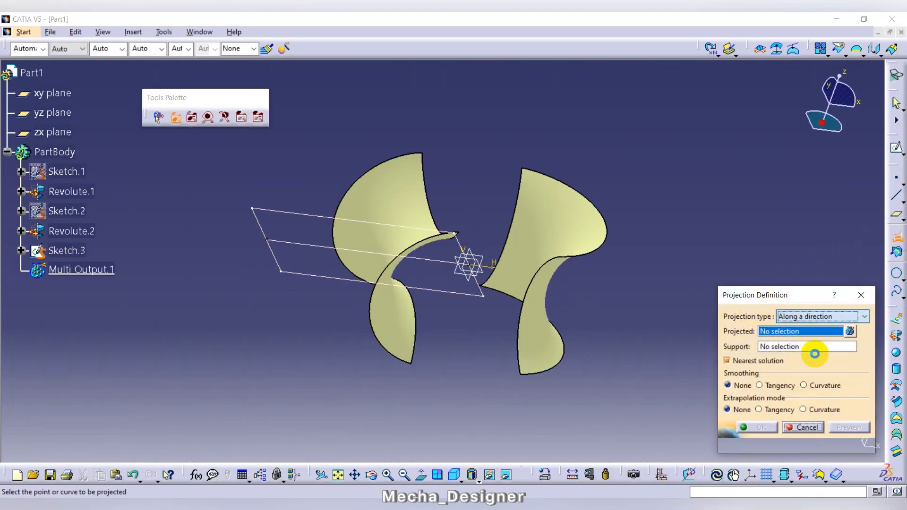
click(340, 279)
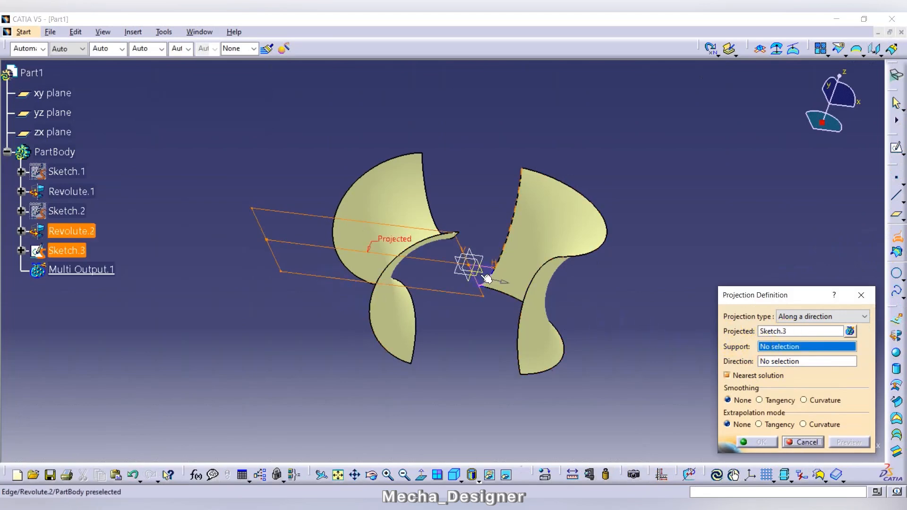
click(409, 201)
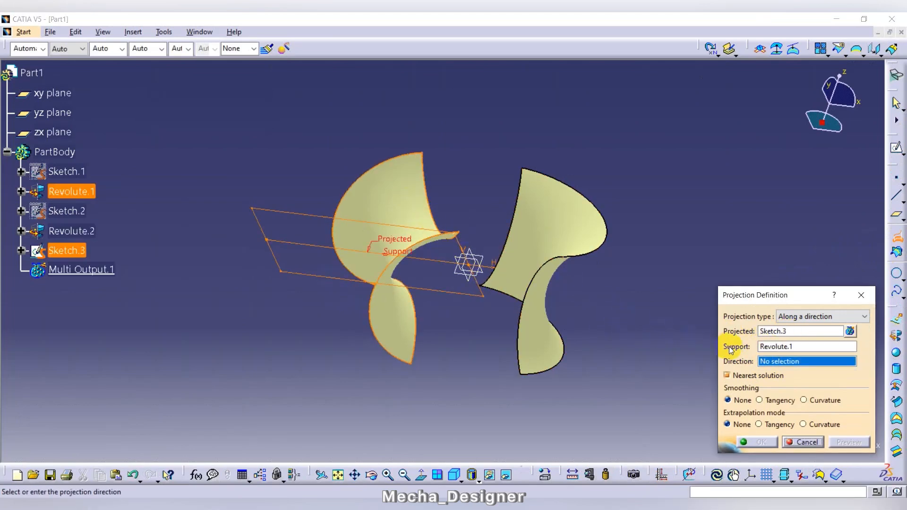
right_click(765, 361)
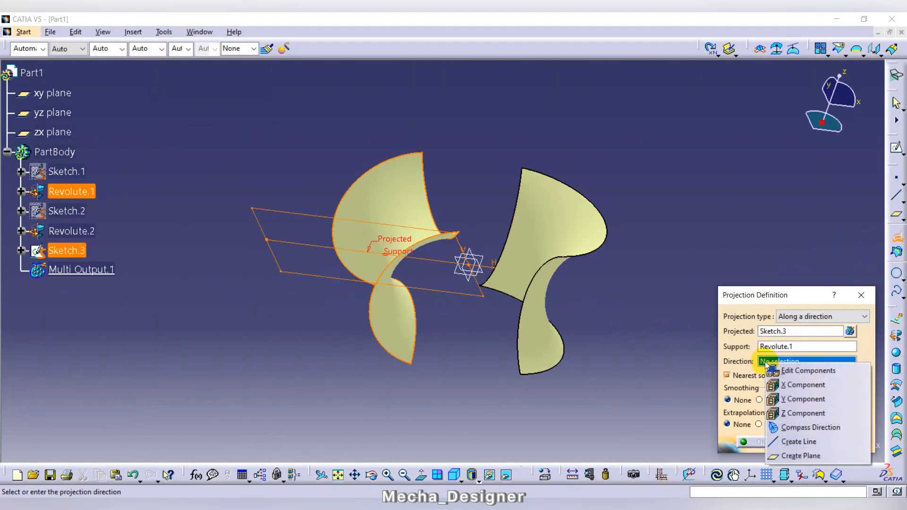
click(794, 414)
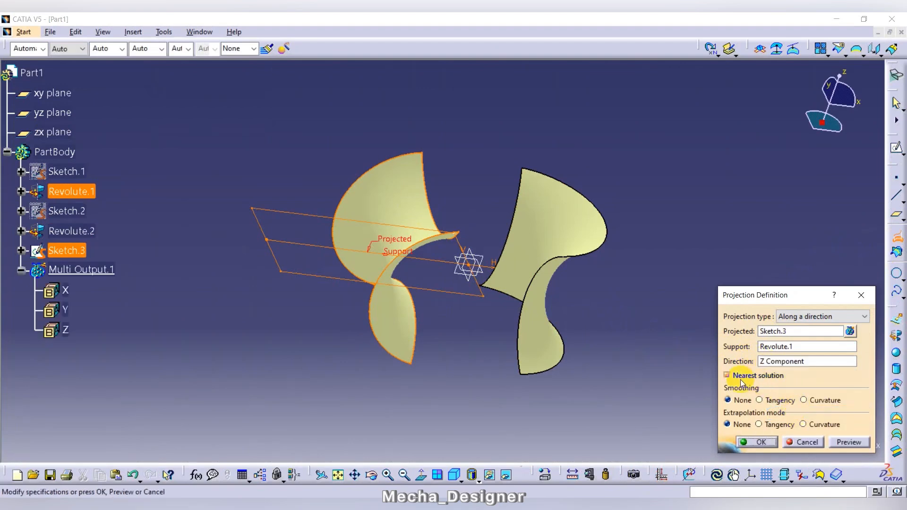
click(852, 442)
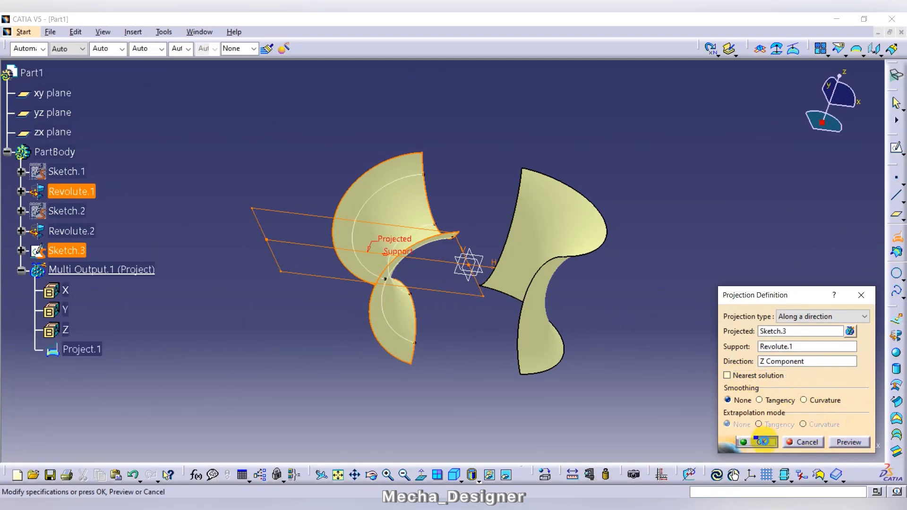
click(762, 441)
click(863, 442)
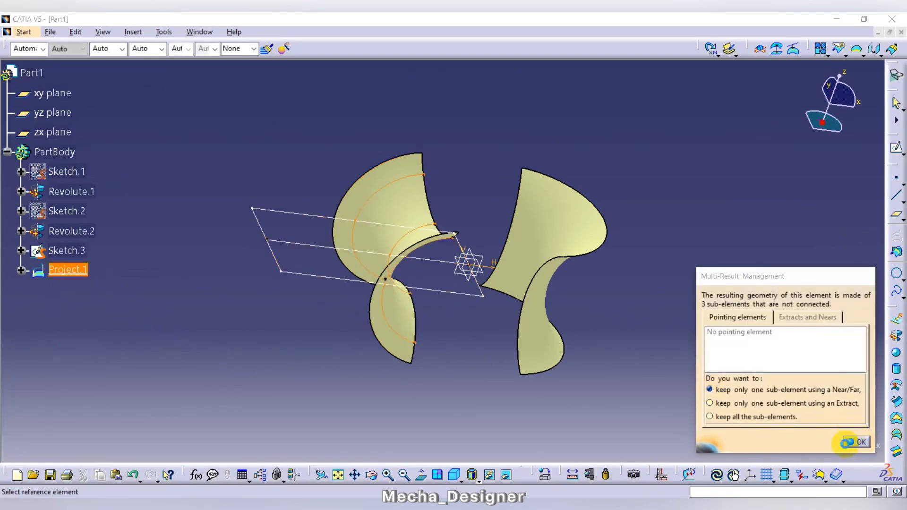
click(808, 441)
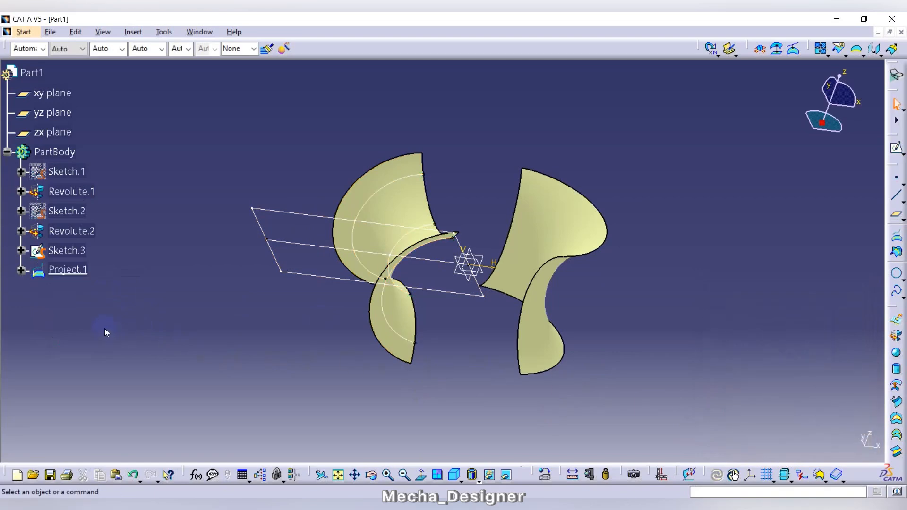
- Hide Sketch.3, leaving its projected curves on the surface
right_click(68, 250)
click(92, 289)
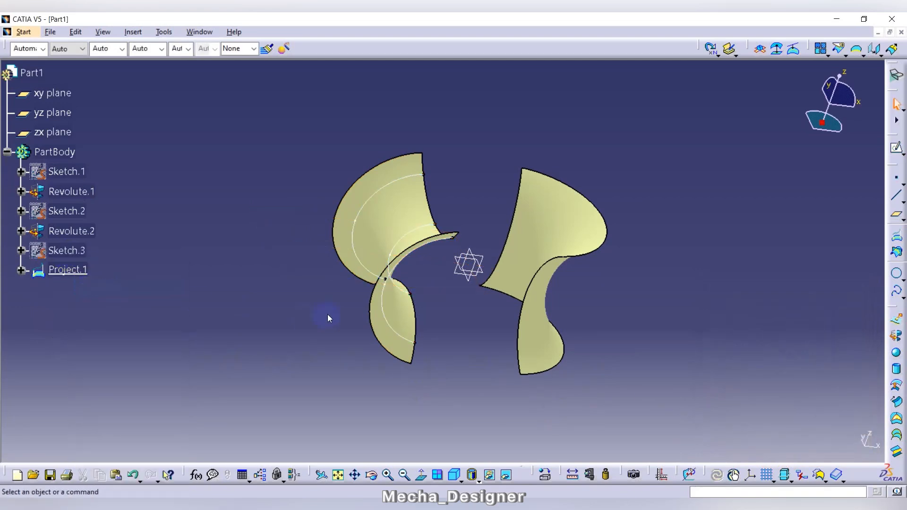
mouse_move(328, 318)
middle_down()
mouse_move(308, 294)
mouse_move(369, 303)
middle_up()
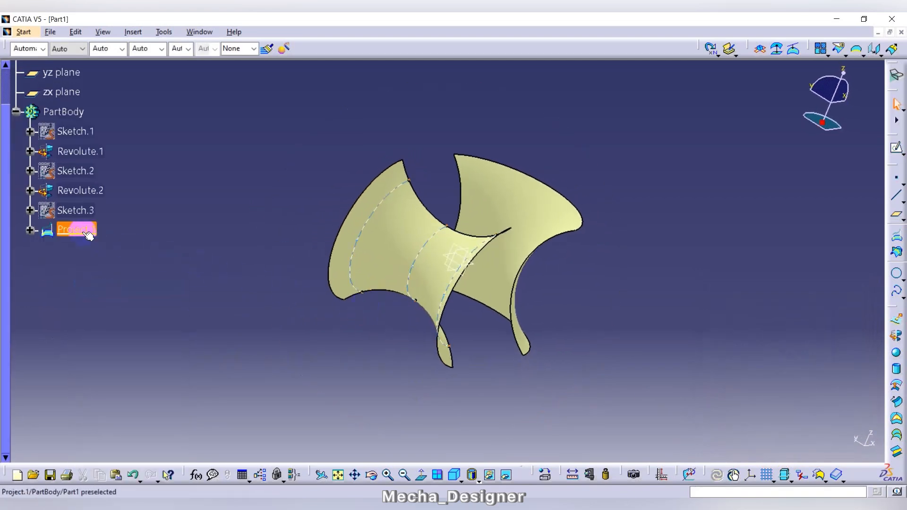
middle_drag(711, 306, 605, 308)
- On the zx plane, sketch a centered rectangle about 74 by 40 mm across the Revolute.2 surface, with one side on the vertical axis
scroll(204, 224, up, 2)
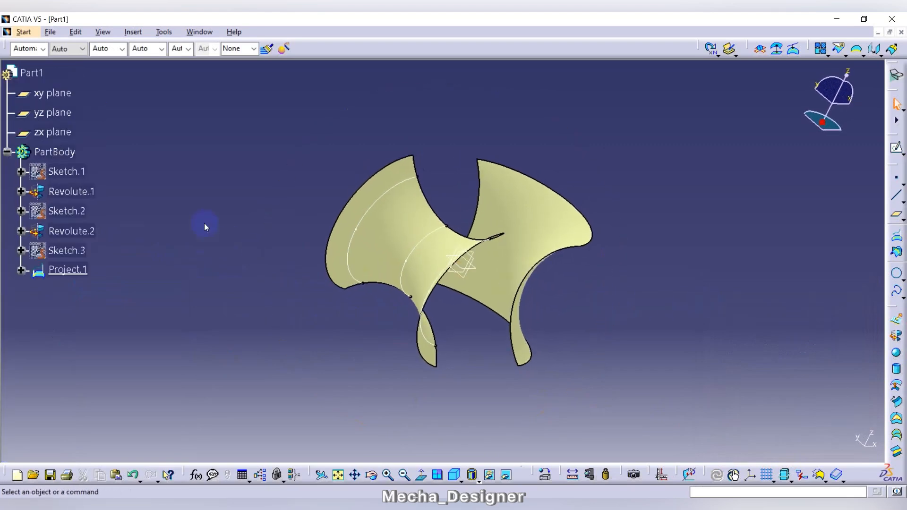
scroll(204, 223, up, 2)
click(56, 174)
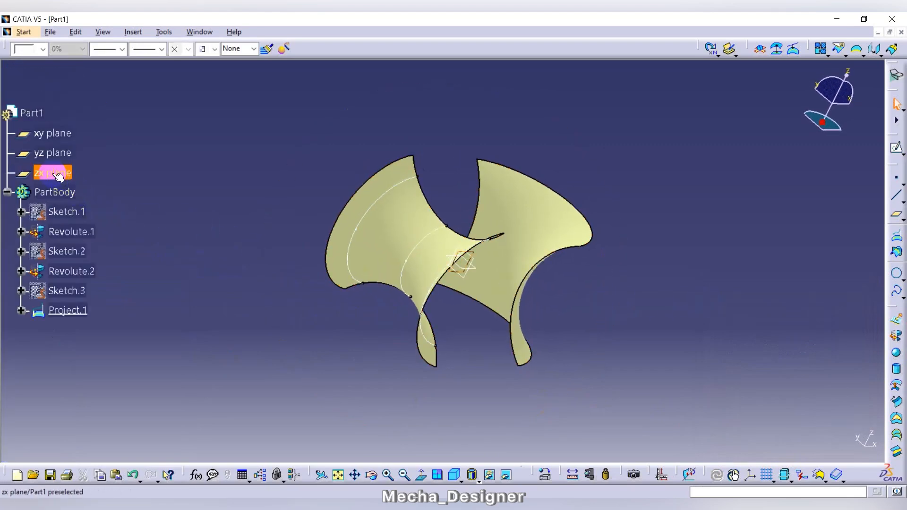
click(896, 148)
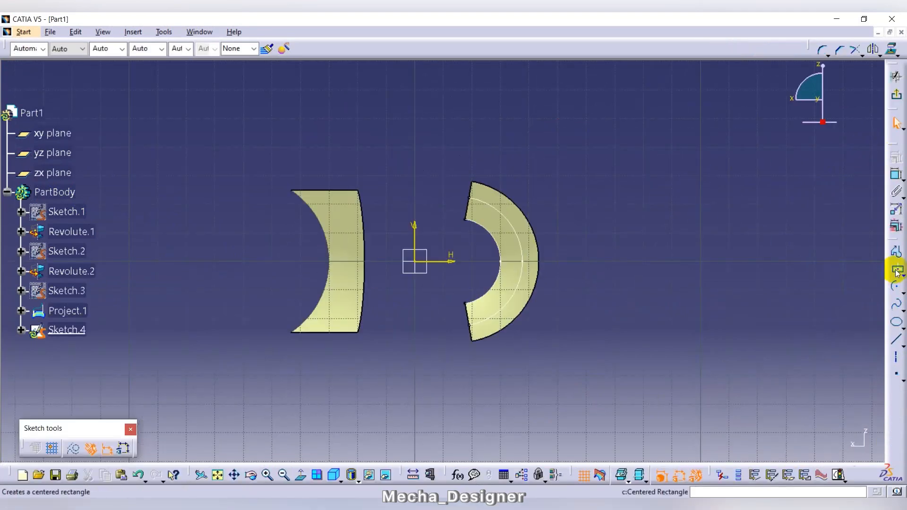
click(898, 273)
click(314, 258)
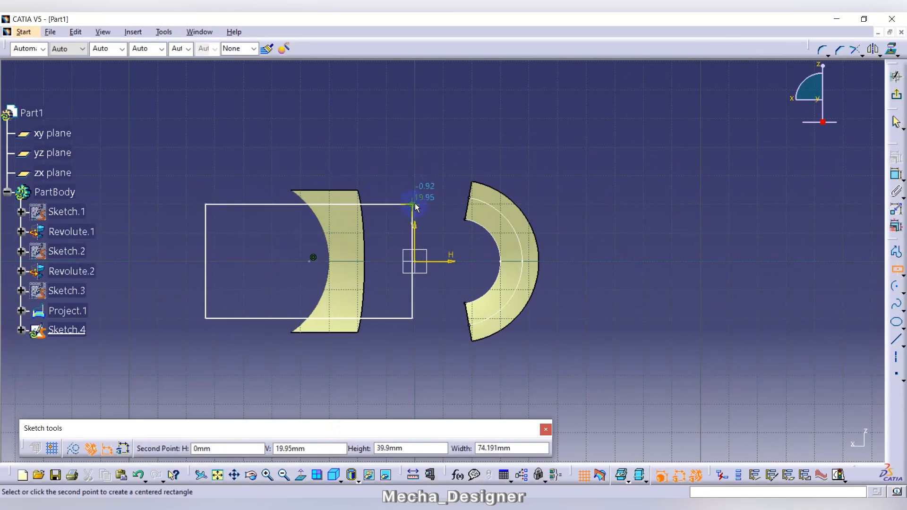
click(415, 204)
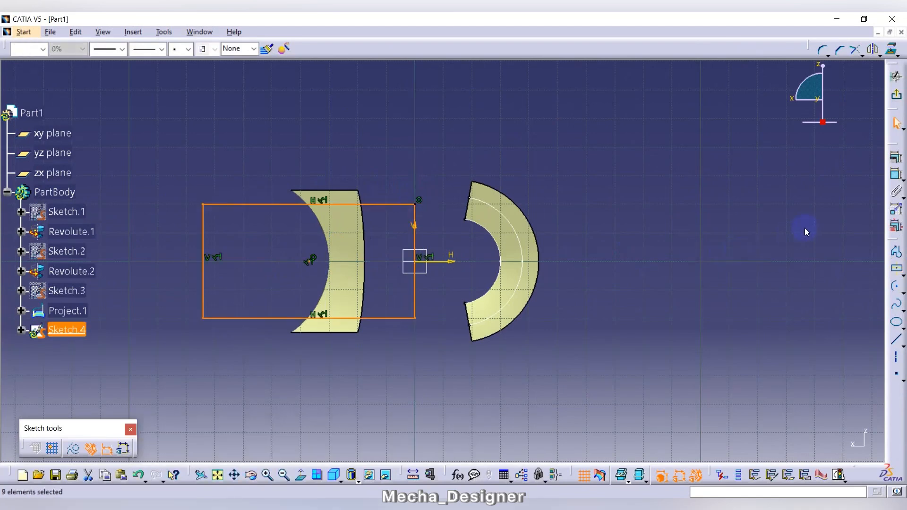
- Dimension the vertical side of the zx-plane rectangle and set it to 40 mm
click(897, 173)
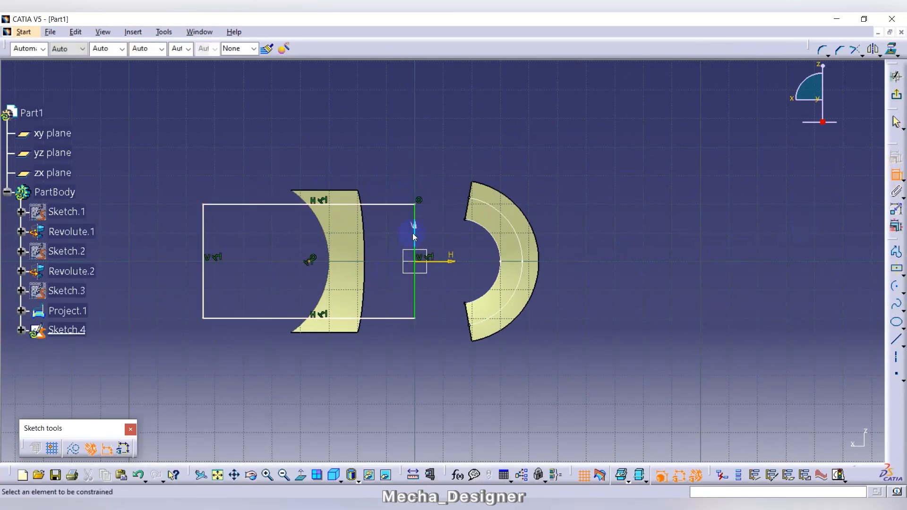
click(415, 257)
click(400, 238)
double_click(400, 239)
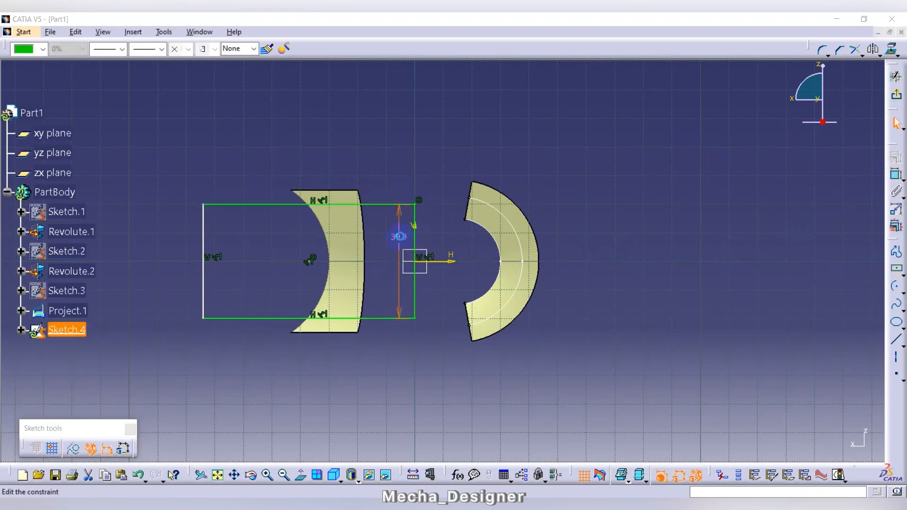
key(Return)
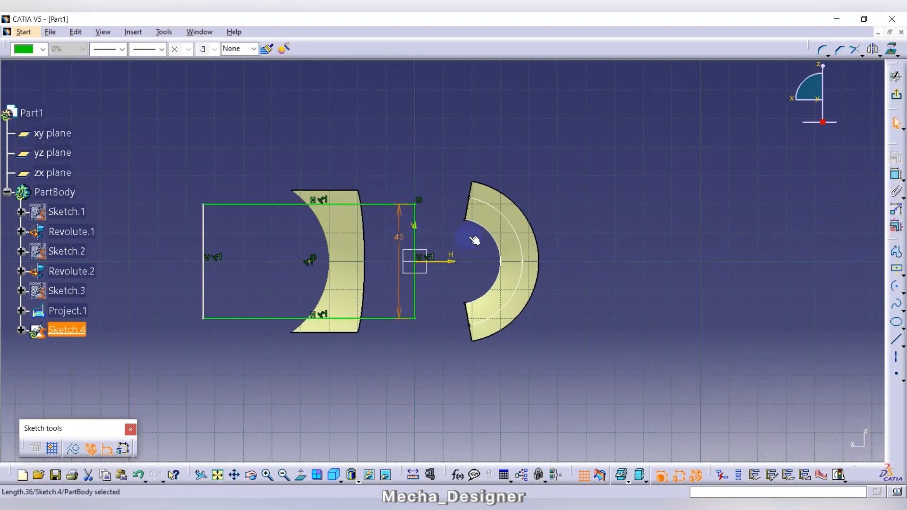
- Draw a horizontal line from the origin to the rectangle's opposite vertical side, and exit Sketch.4
click(900, 340)
click(828, 349)
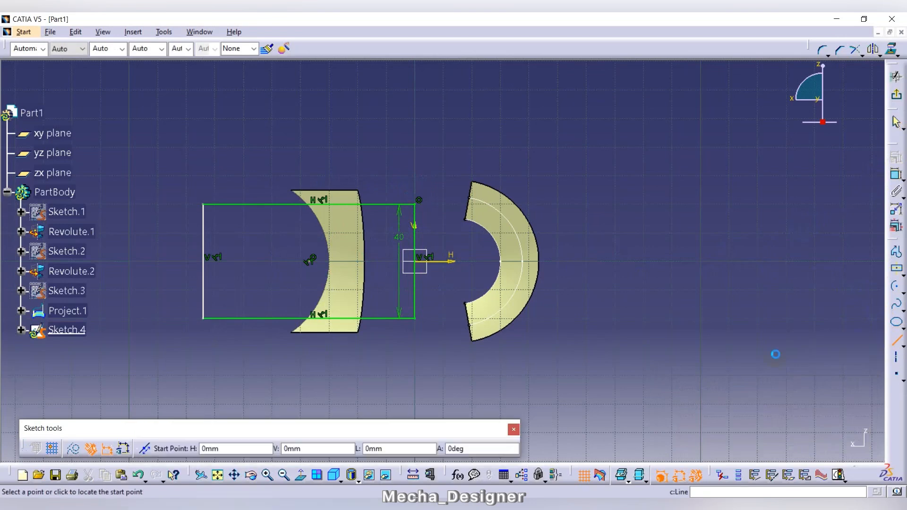
click(419, 265)
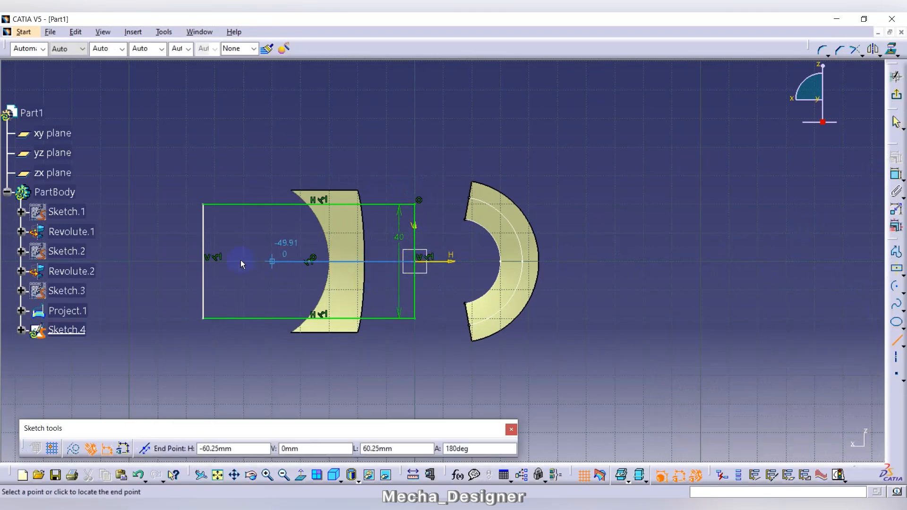
click(210, 263)
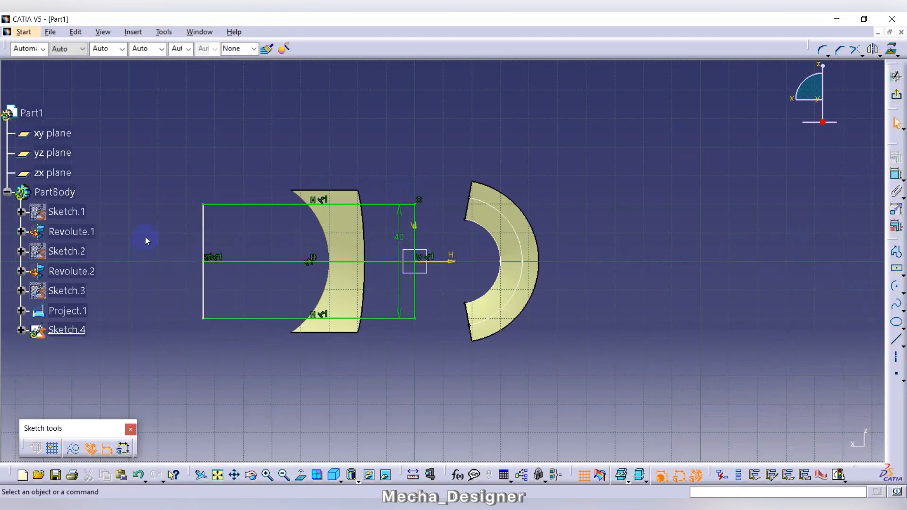
click(895, 94)
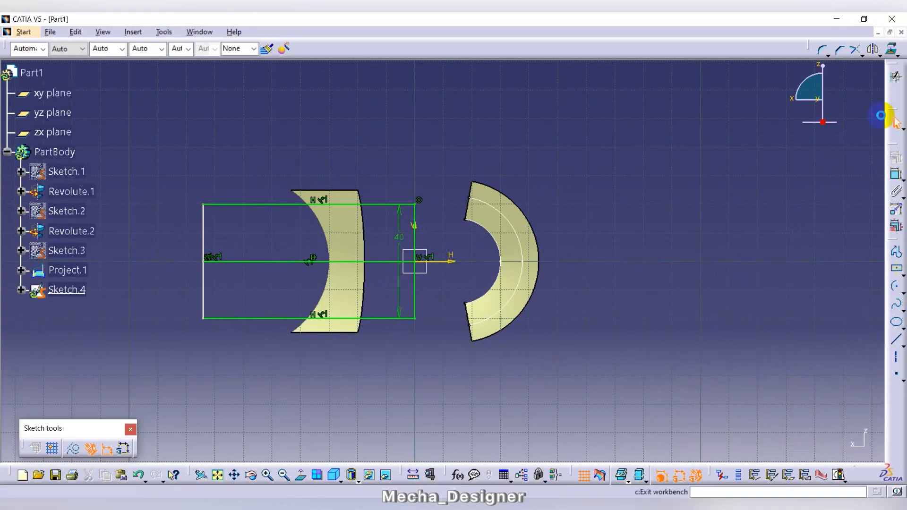
middle_drag(692, 302, 441, 256)
click(809, 383)
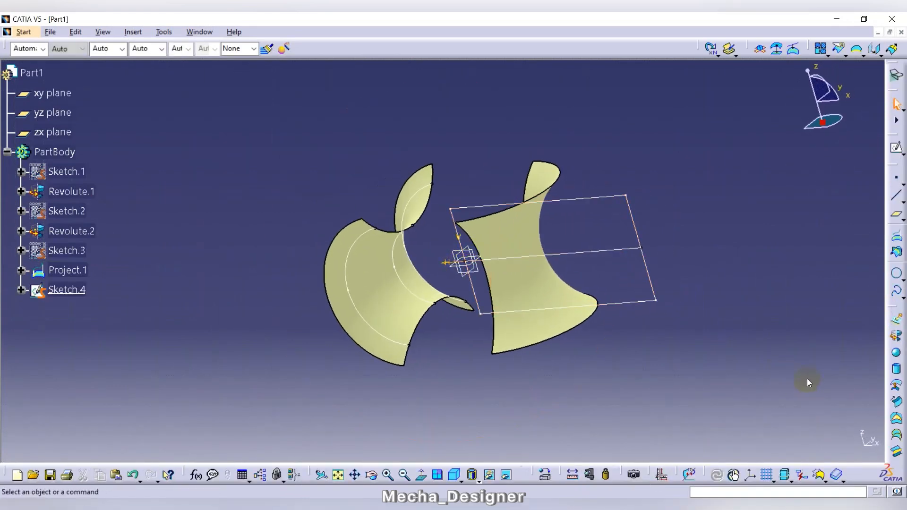
- Project Sketch.4 onto Revolute.2 along the Y component with nearest solution off, cancel the Near element to keep all sub-elements, and hide Sketch.4
click(898, 238)
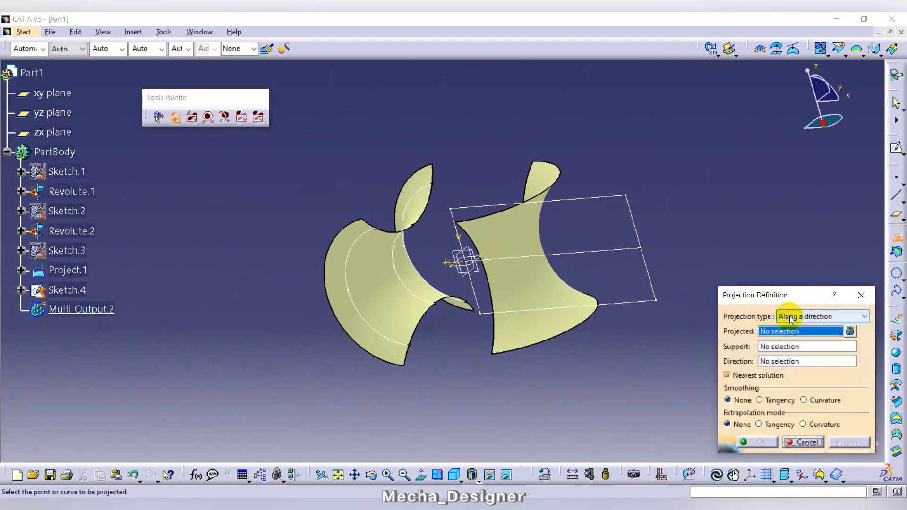
click(657, 302)
click(549, 282)
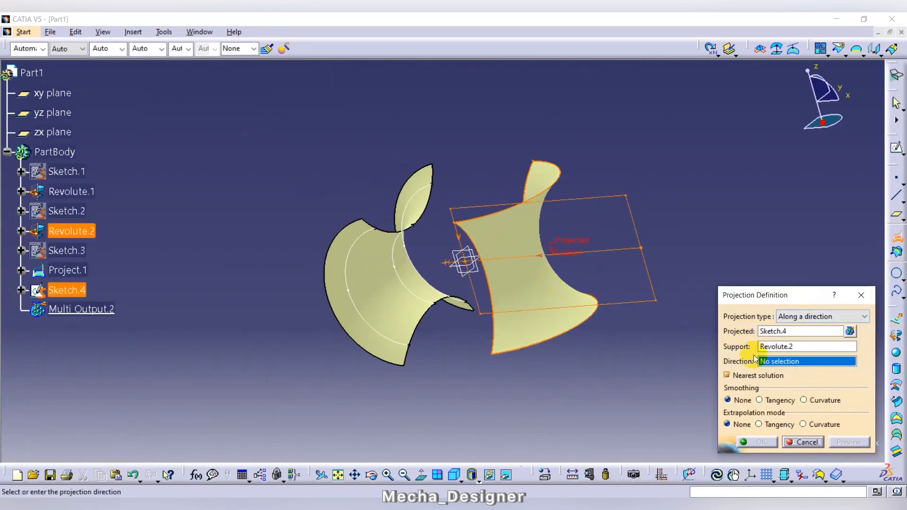
right_click(771, 361)
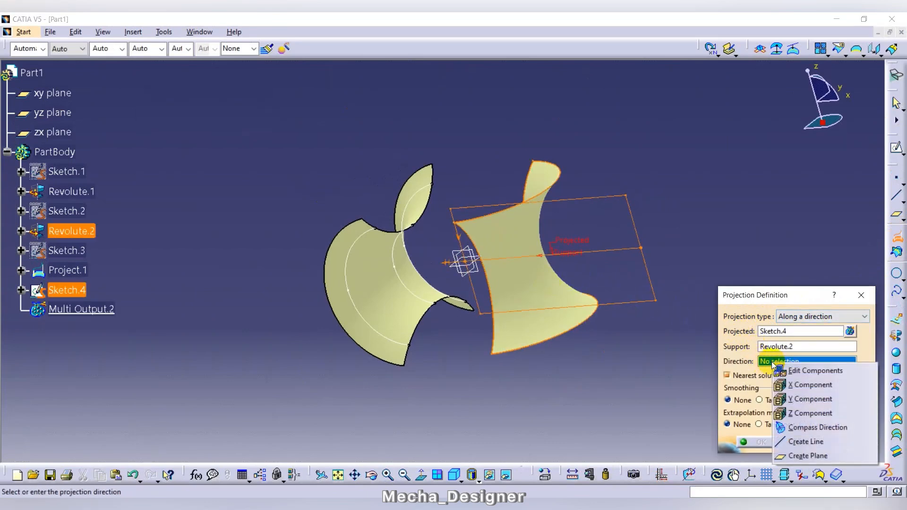
click(797, 401)
click(729, 376)
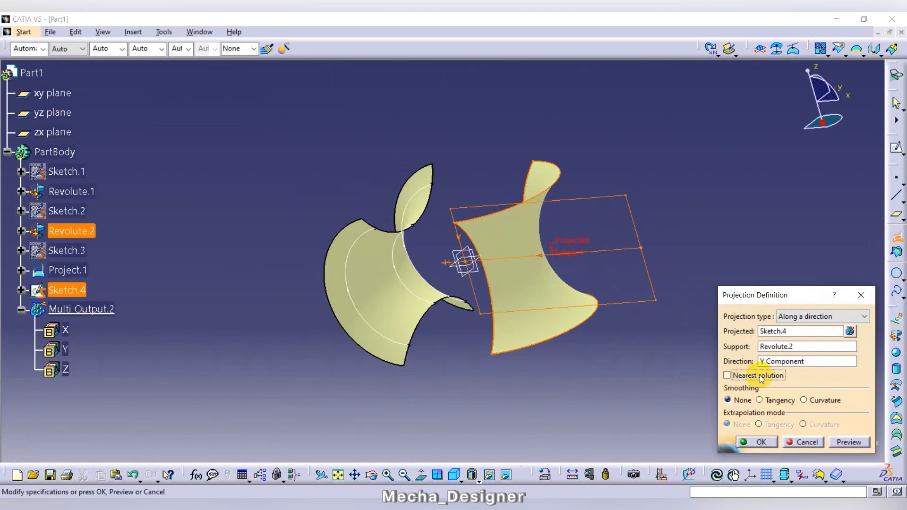
click(849, 442)
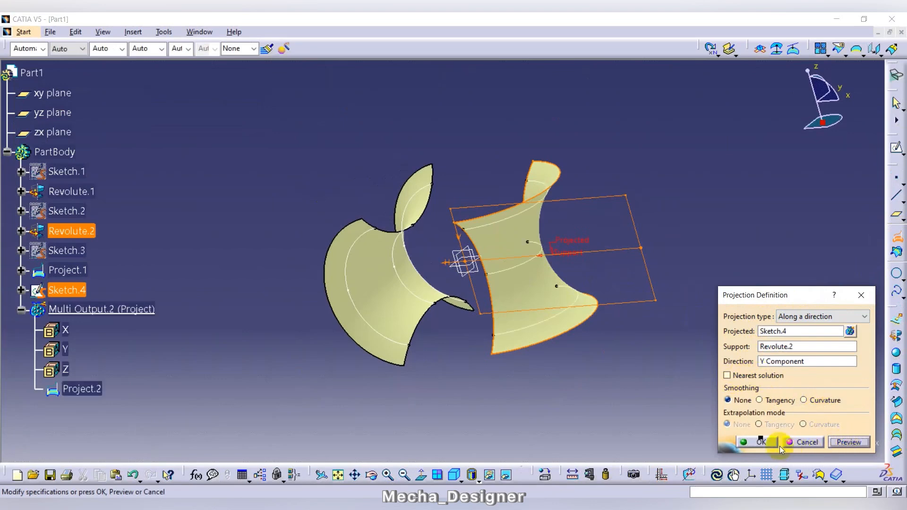
click(756, 443)
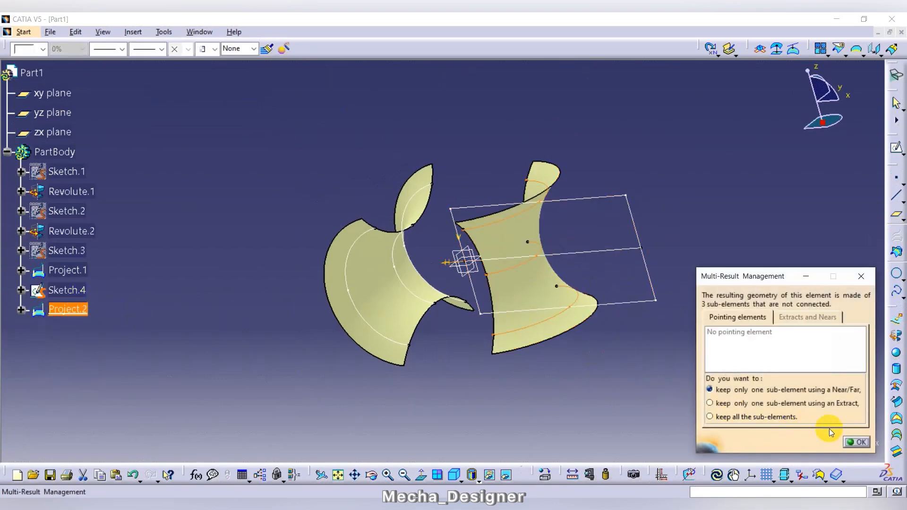
click(865, 442)
click(804, 441)
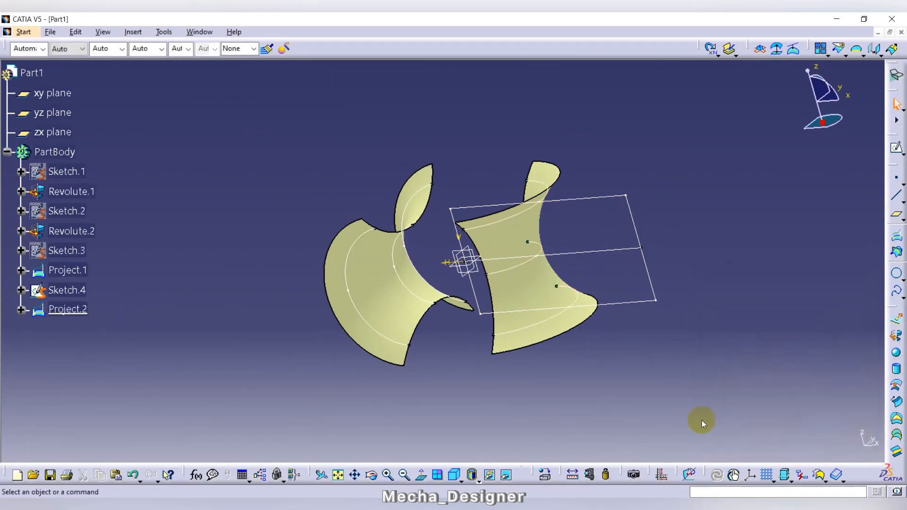
right_click(76, 290)
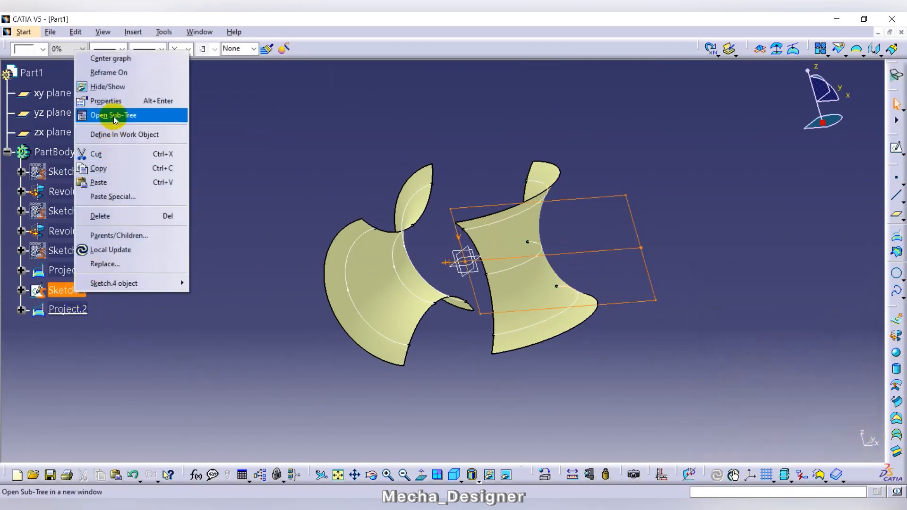
click(118, 93)
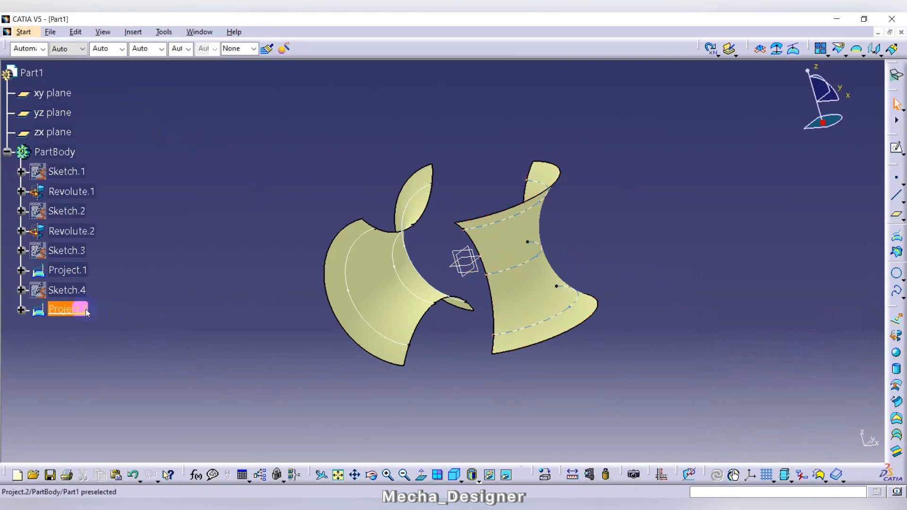
- On the zx plane, sketch an arc of about 9.5 mm radius starting at the origin, with its center on the horizontal axis
middle_drag(444, 377, 562, 312)
scroll(255, 244, up, 2)
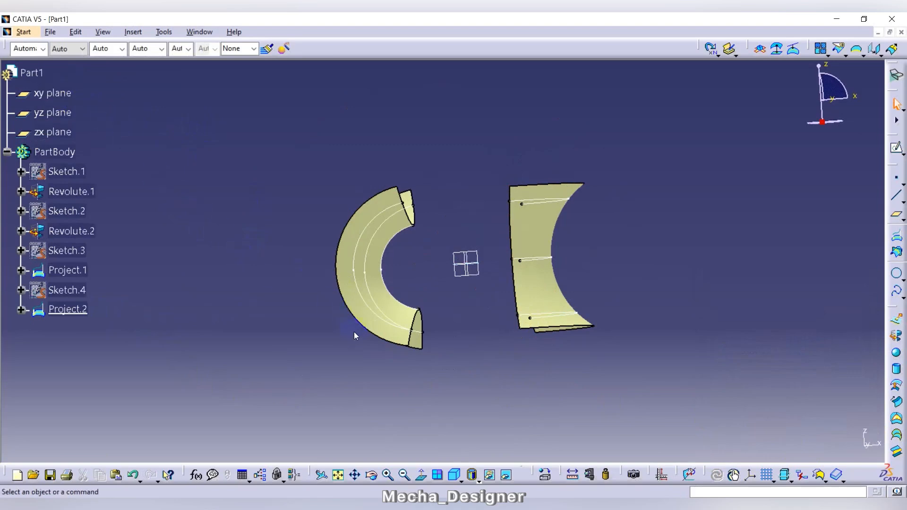
middle_drag(355, 336, 301, 205)
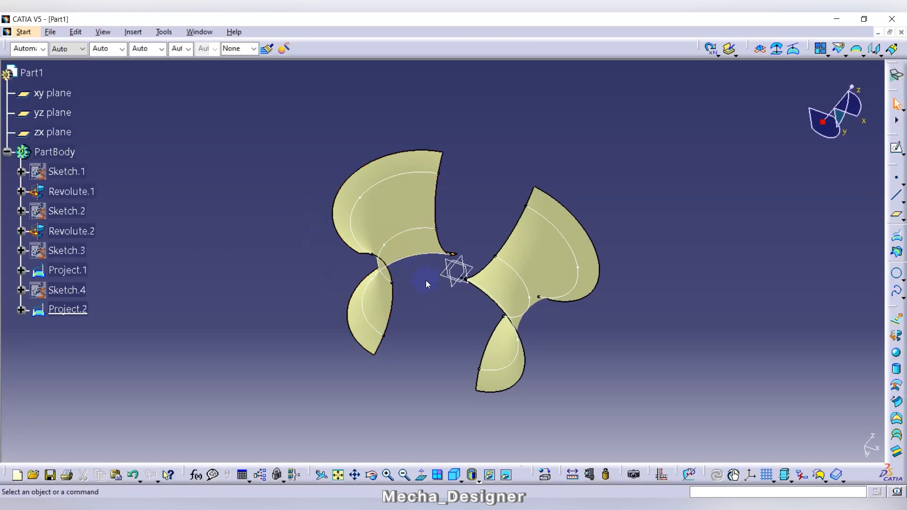
click(446, 278)
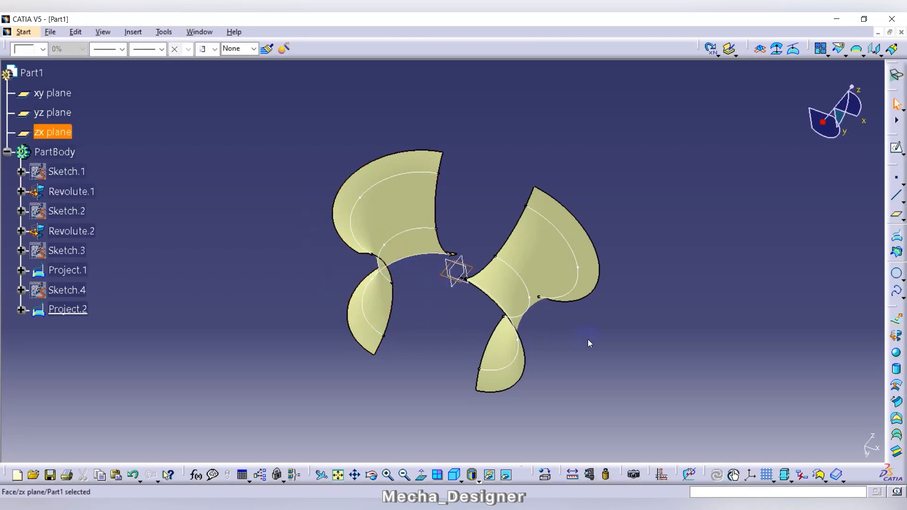
click(896, 147)
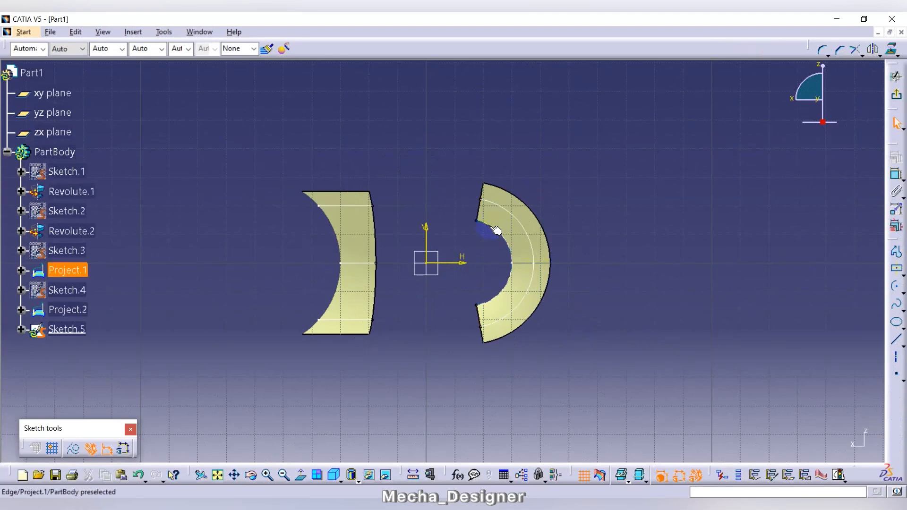
middle_drag(615, 270, 633, 215)
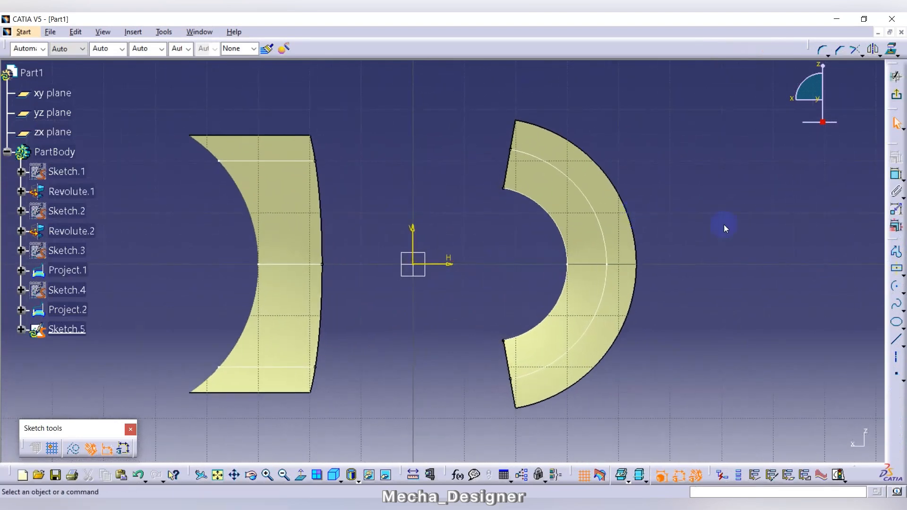
click(896, 289)
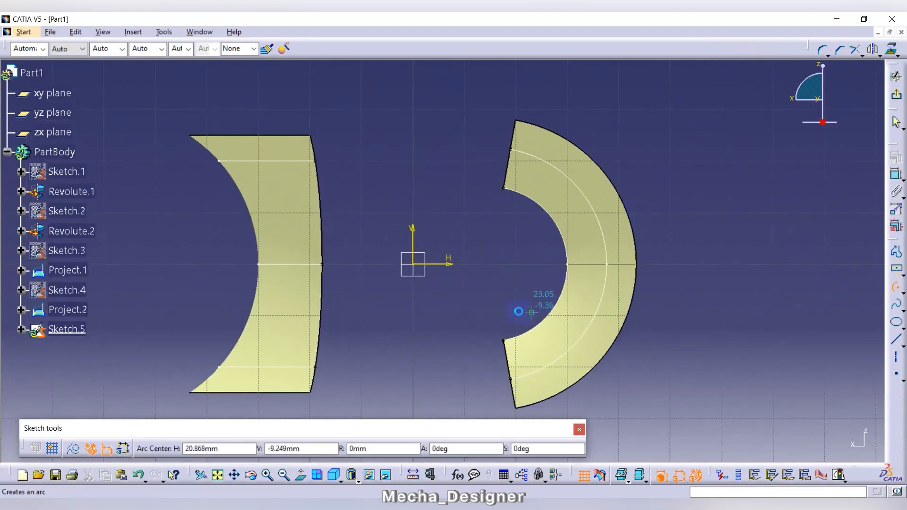
click(463, 268)
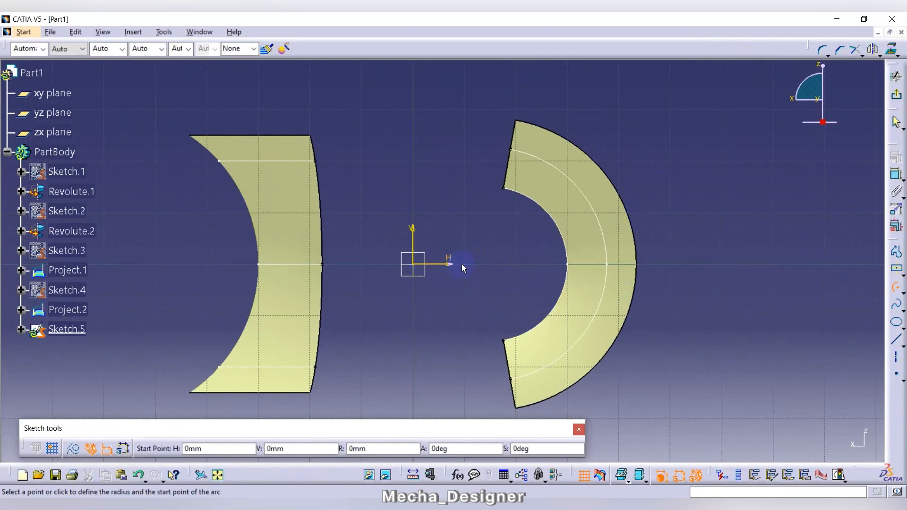
click(414, 263)
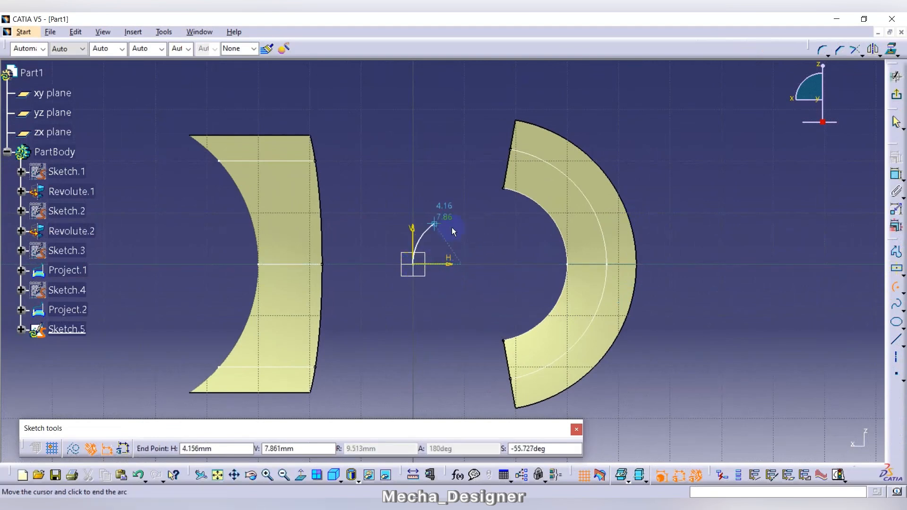
click(505, 209)
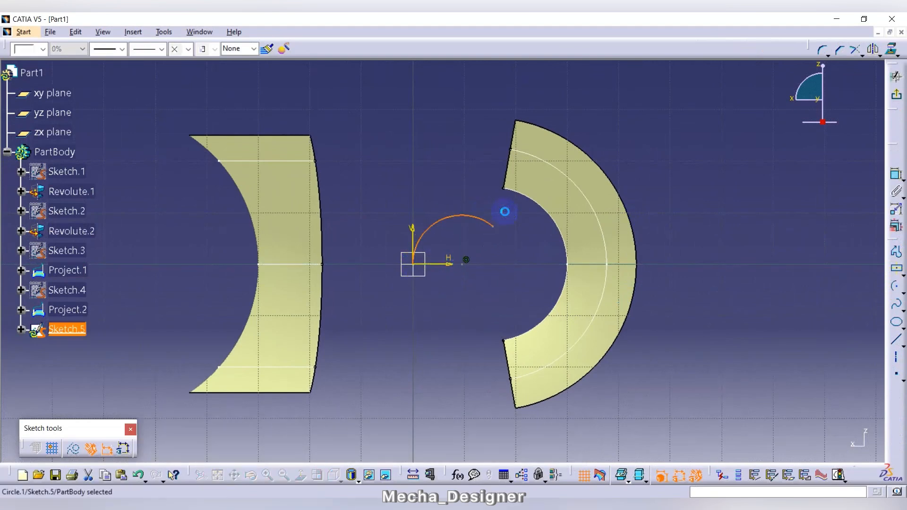
- Constrain the arc to be coincident with the inner projected curve of Project.1 on the Revolute.1 surface
click(452, 218)
ctrl+click(538, 204)
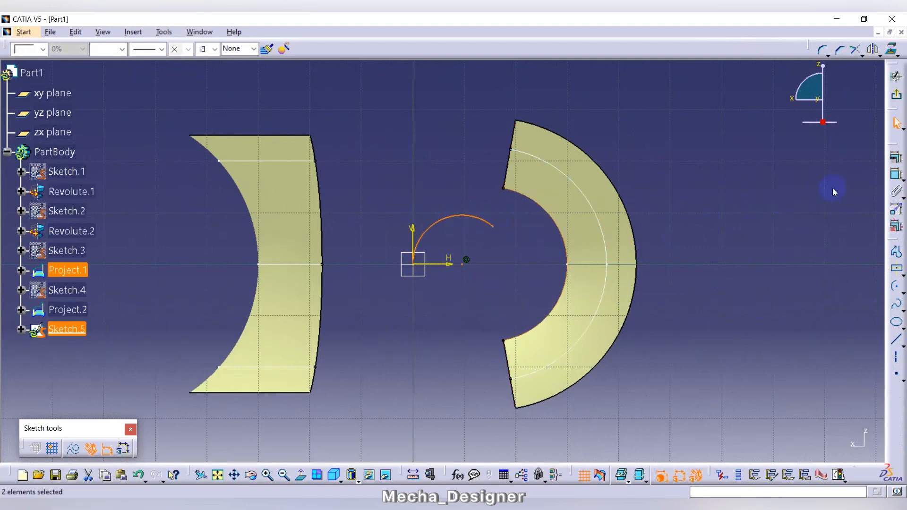
click(896, 158)
click(825, 290)
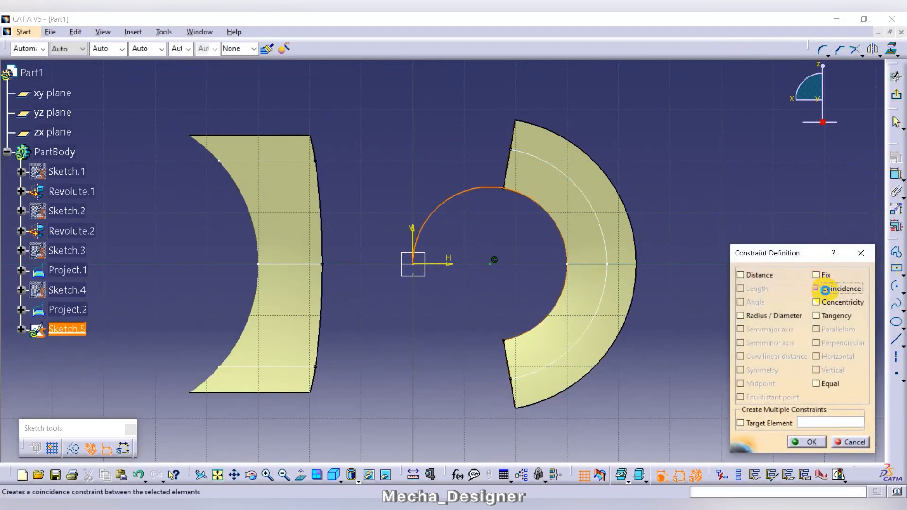
click(809, 442)
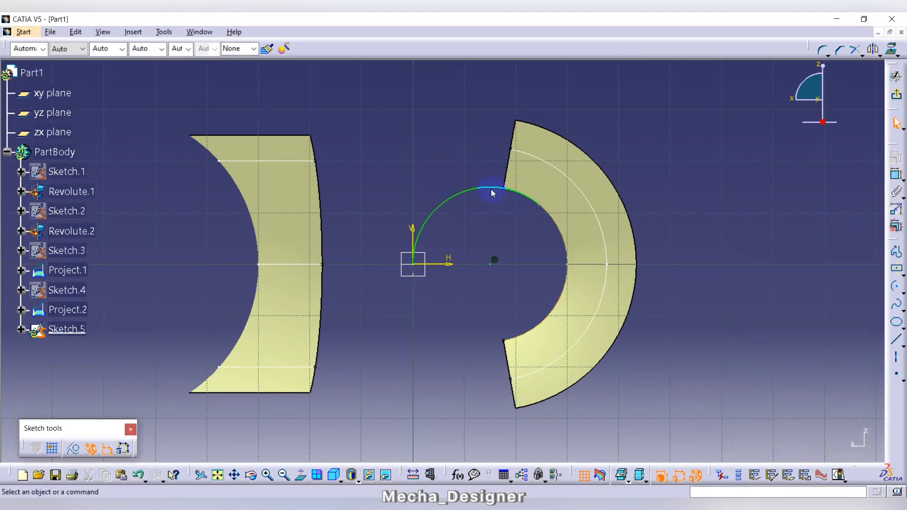
- Make the arc's free end coincident with the upper end point of the inner projected curve, and exit the sketch
click(492, 193)
click(509, 217)
click(489, 191)
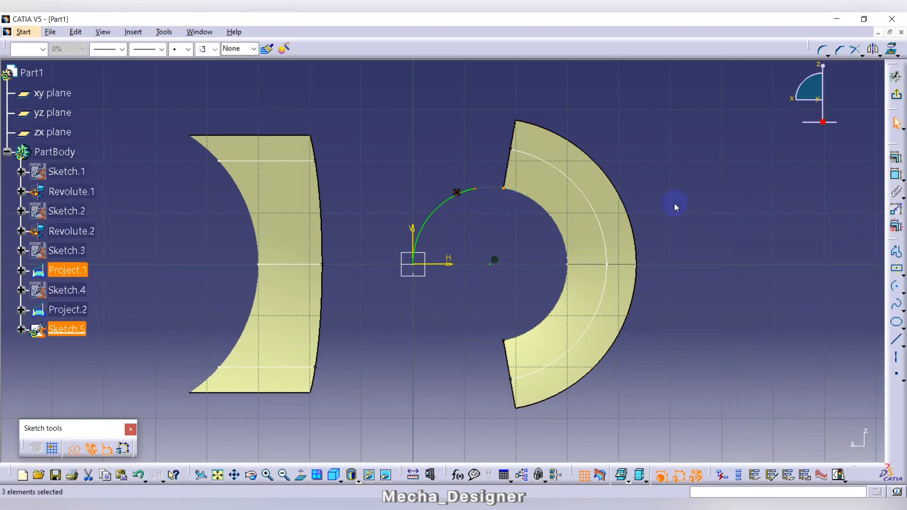
click(897, 157)
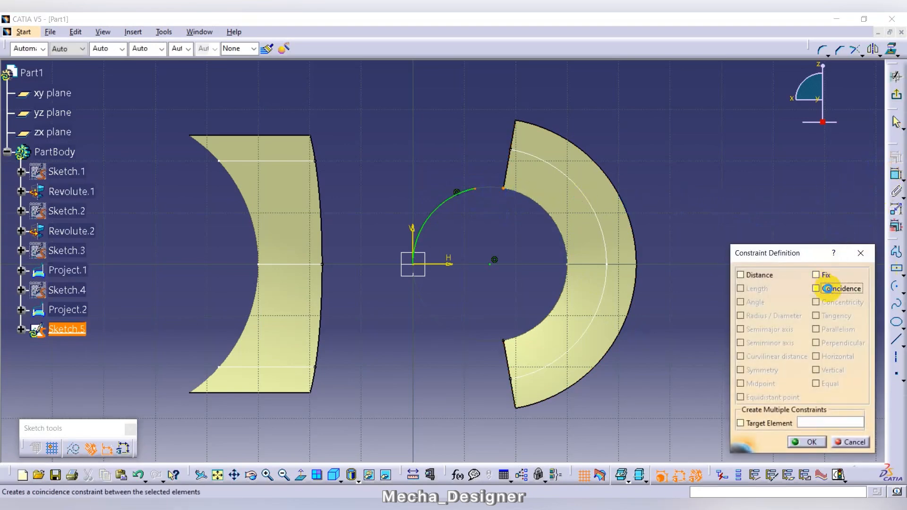
click(827, 289)
click(809, 441)
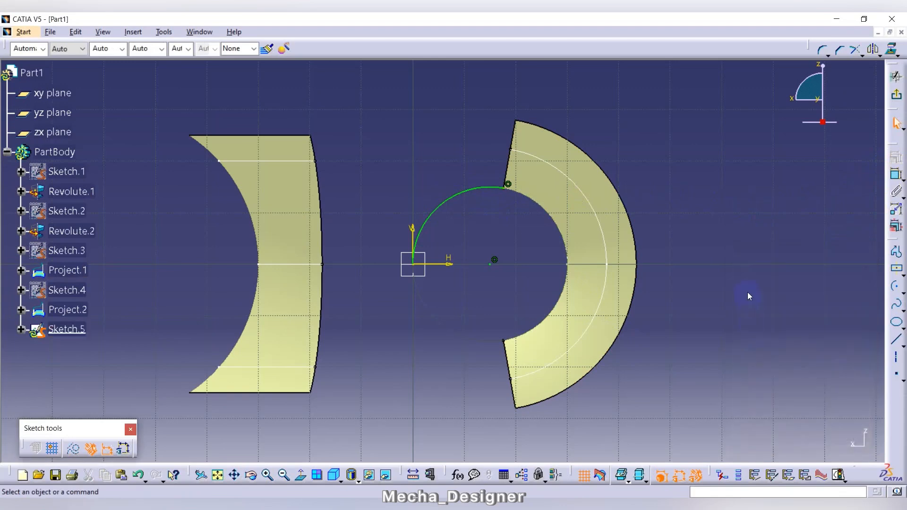
click(899, 102)
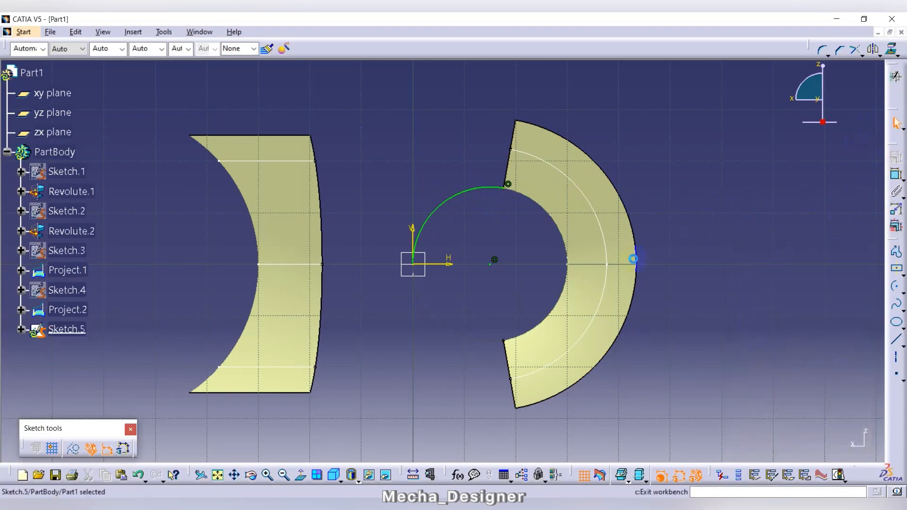
- Extrude the Sketch.5 arc as a surface along the sketch normal, with limit 1 at 5 mm and limit 2 at 0 mm
mouse_move(491, 218)
middle_down()
mouse_move(472, 218)
mouse_move(505, 225)
middle_up()
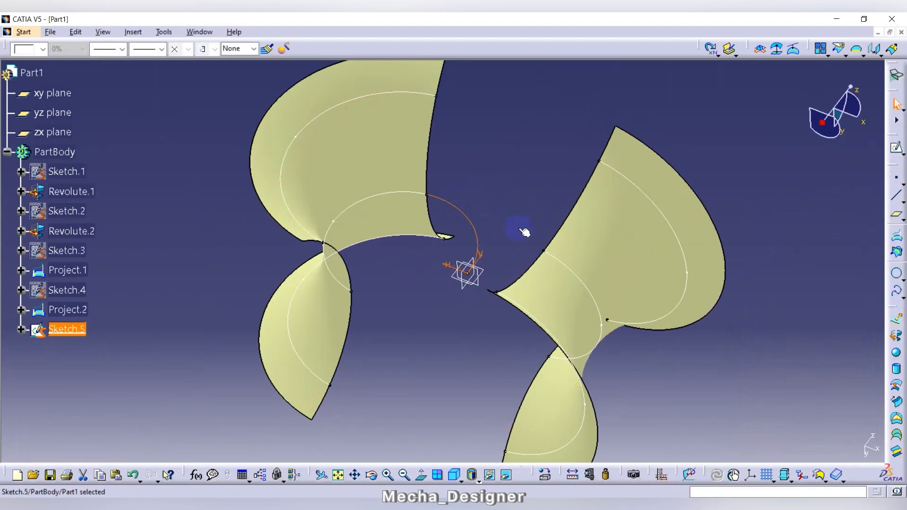
click(900, 324)
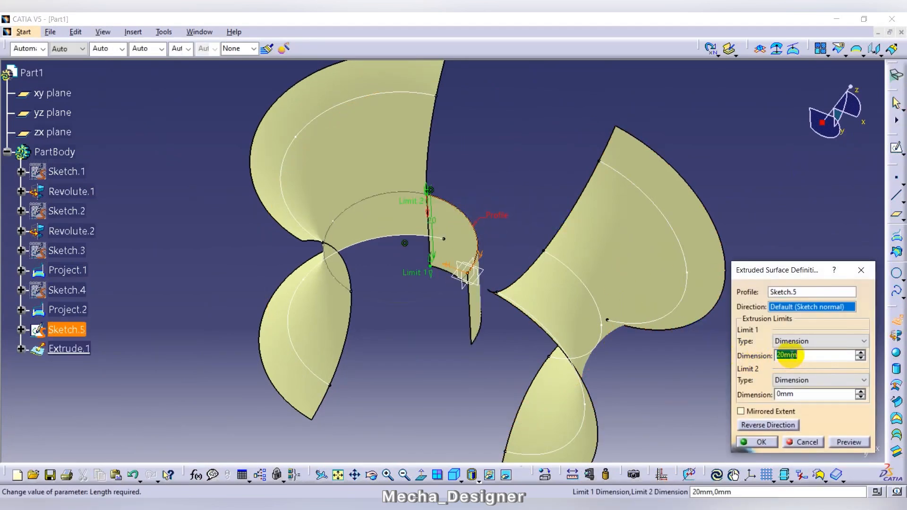
text(5)
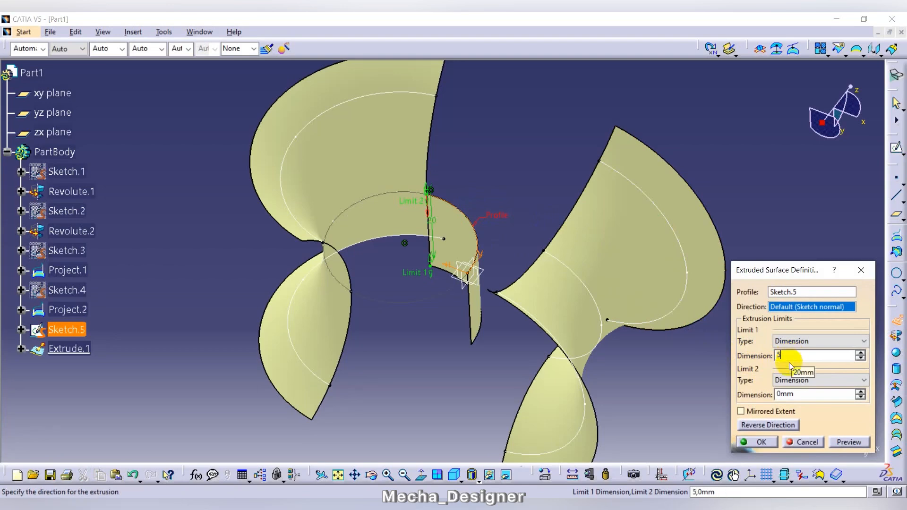
click(846, 442)
middle_drag(596, 326, 567, 151)
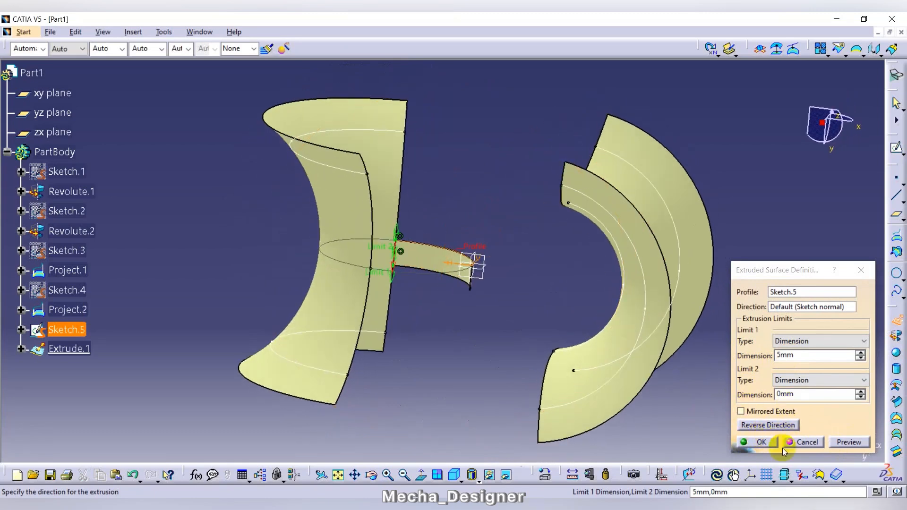
click(762, 444)
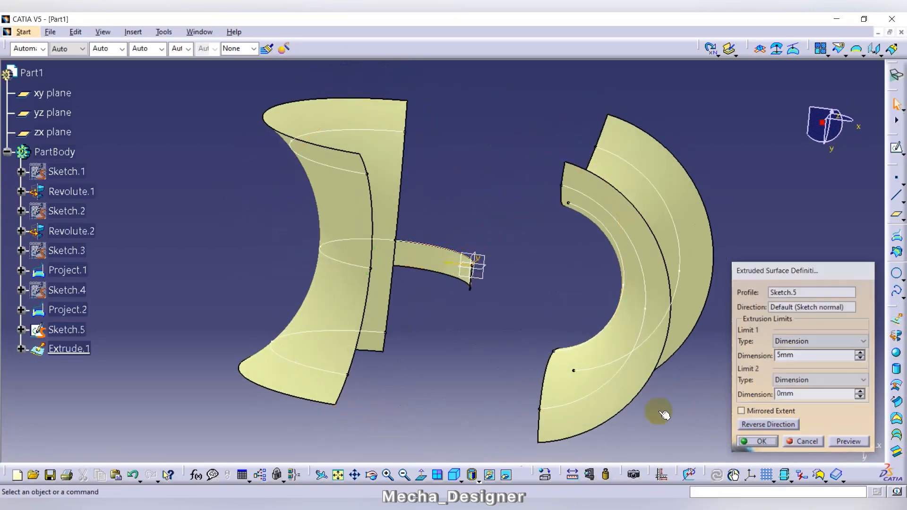
- On the xy plane, sketch an arc of about 12.6 mm radius starting at the origin, with its center on the horizontal axis
middle_drag(429, 203, 451, 233)
middle_drag(452, 191, 472, 428)
middle_drag(508, 286, 547, 231)
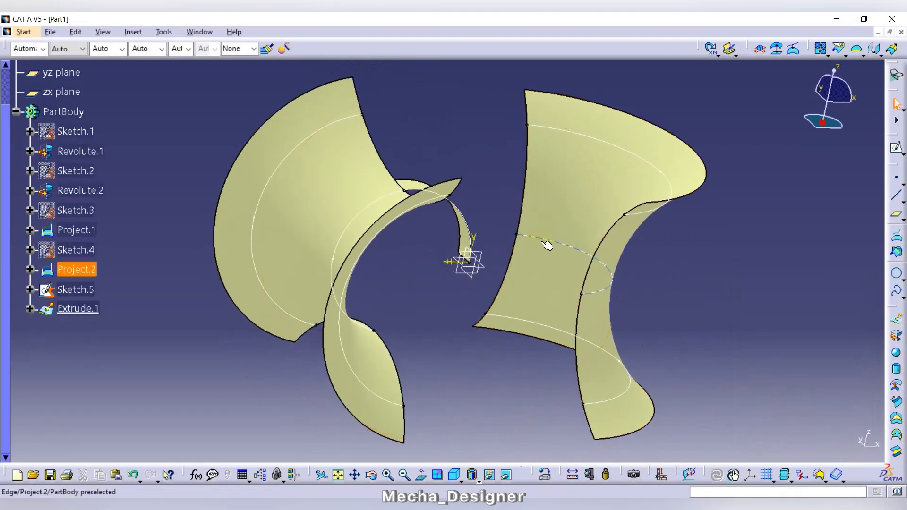
click(482, 267)
scroll(126, 203, up, 3)
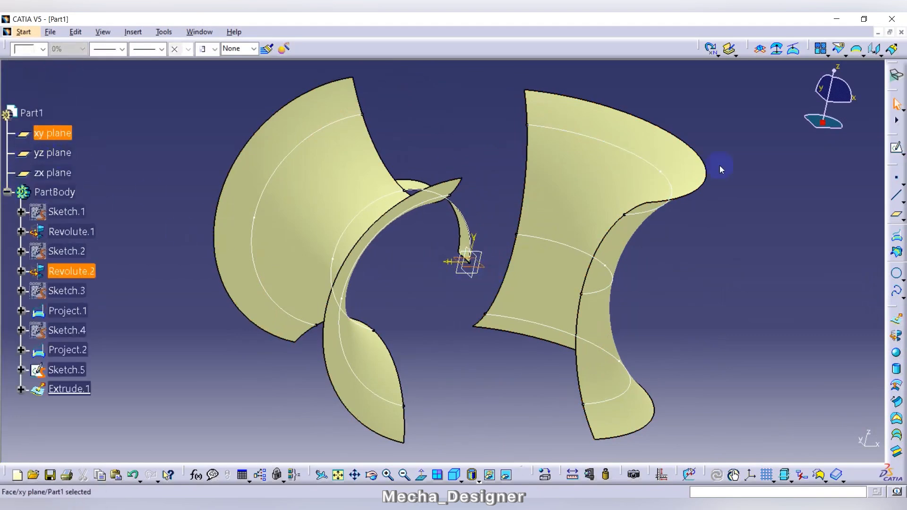
click(897, 147)
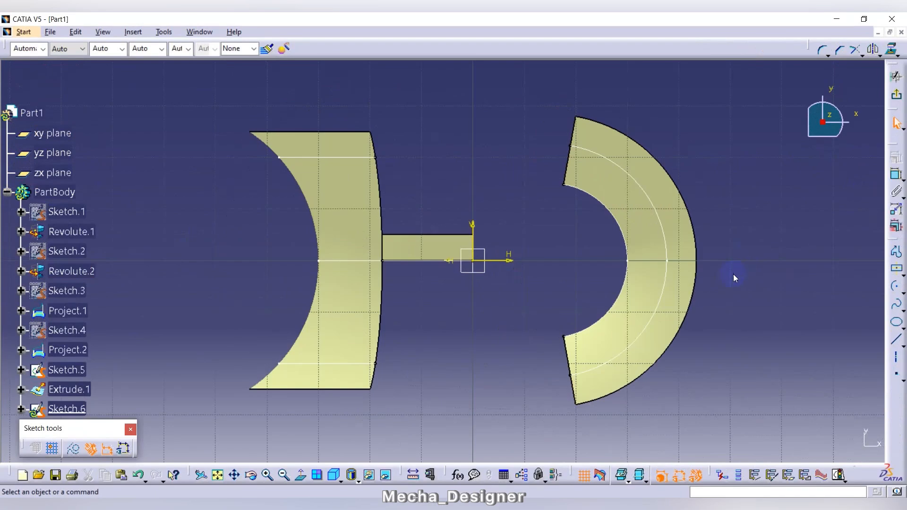
click(898, 290)
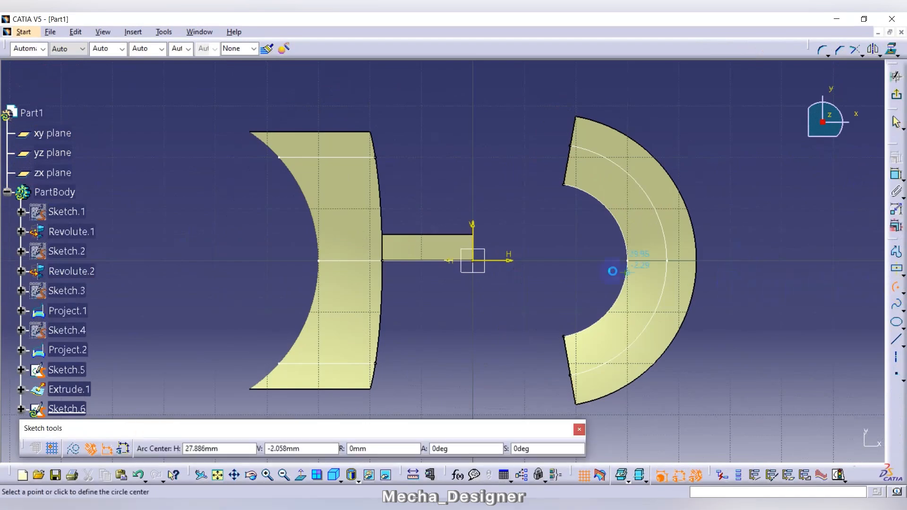
click(537, 261)
click(472, 260)
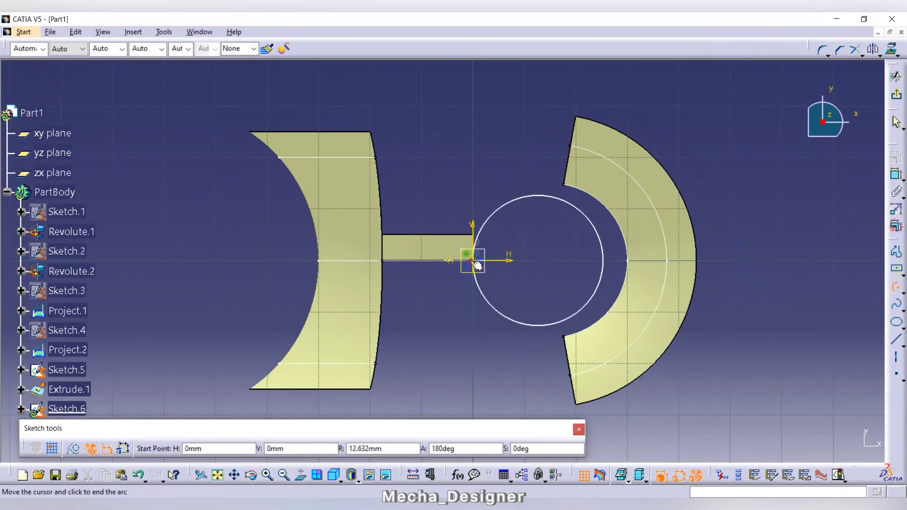
click(522, 212)
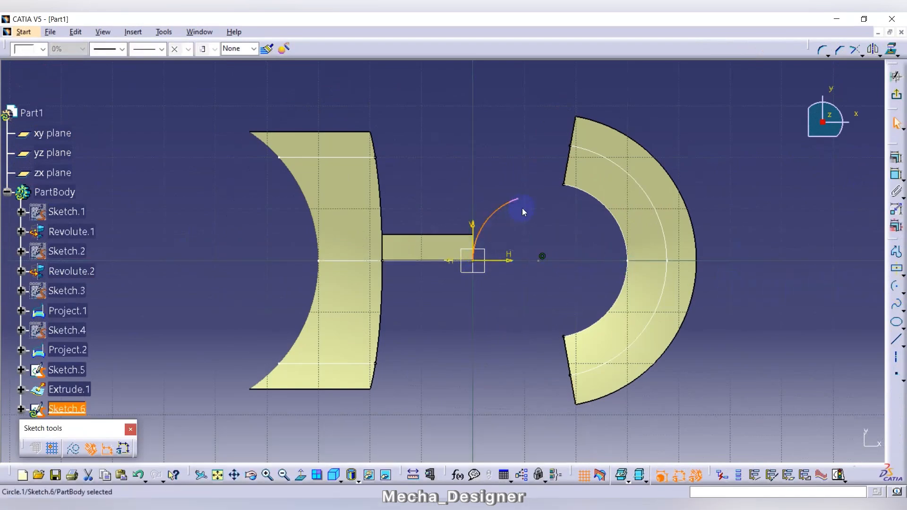
- Constrain the arc to be coincident with the inner projected curve on the Revolute.2 surface
ctrl+click(600, 202)
click(897, 157)
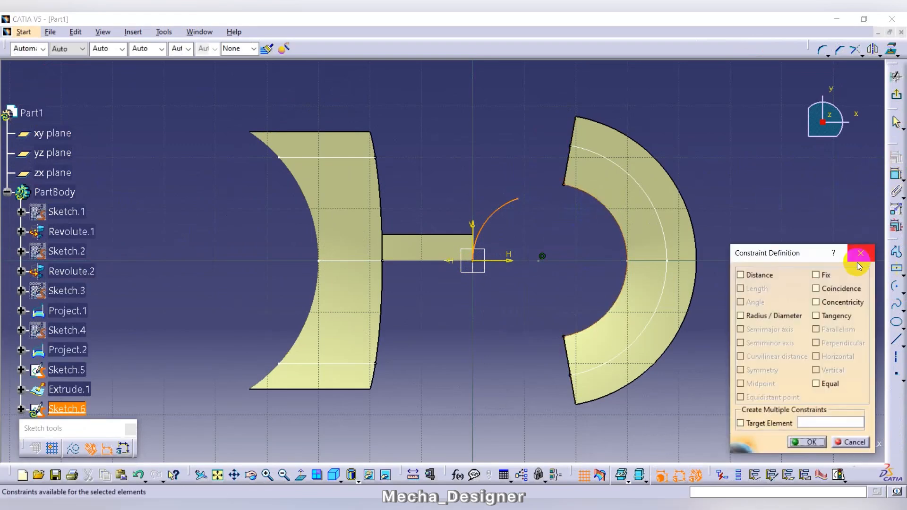
click(843, 289)
click(809, 442)
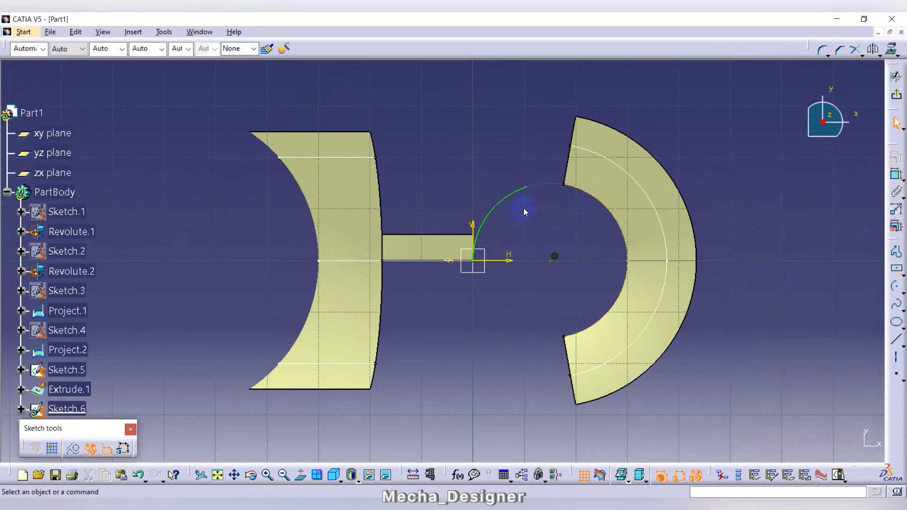
- Make the arc's free end coincident with the upper end point of the inner Project.2 curve, and exit the sketch
click(526, 188)
ctrl+click(563, 185)
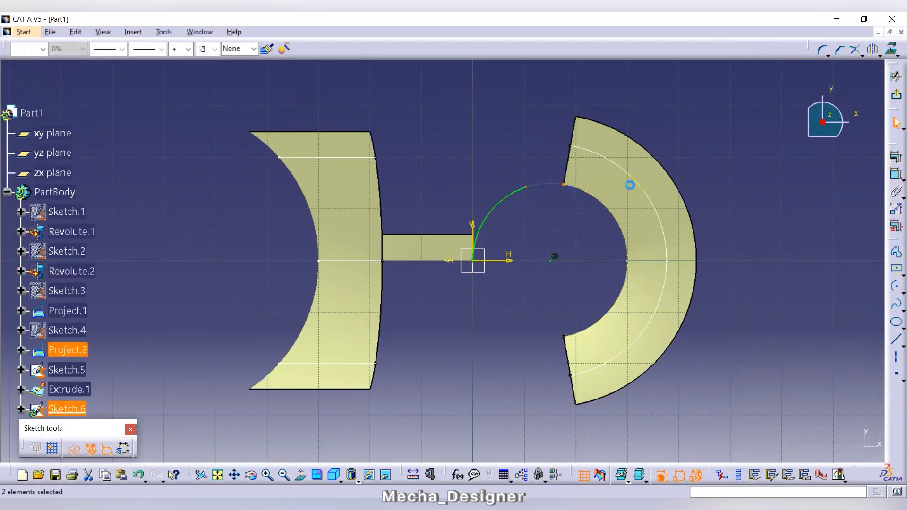
click(896, 157)
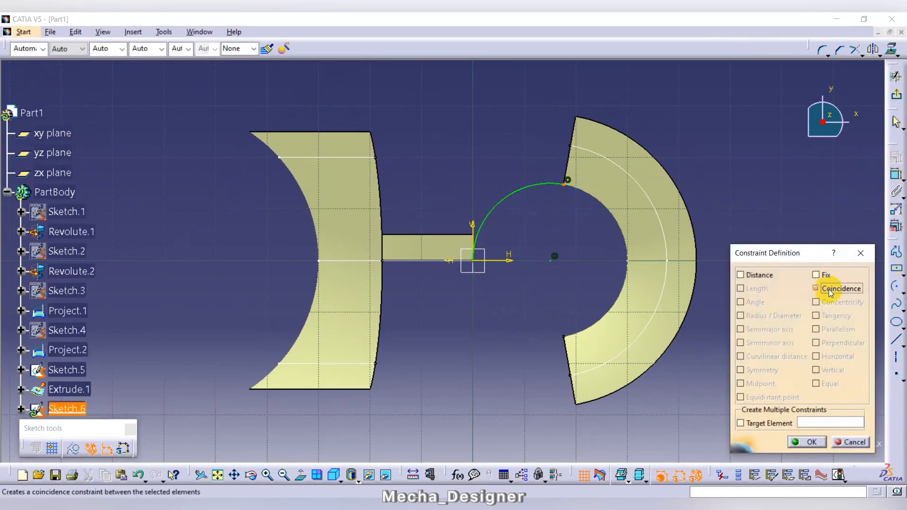
click(809, 442)
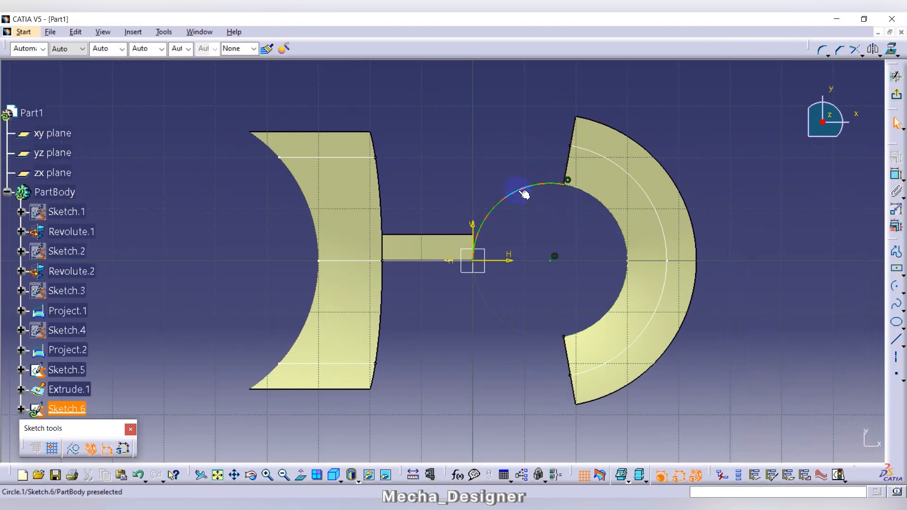
click(719, 193)
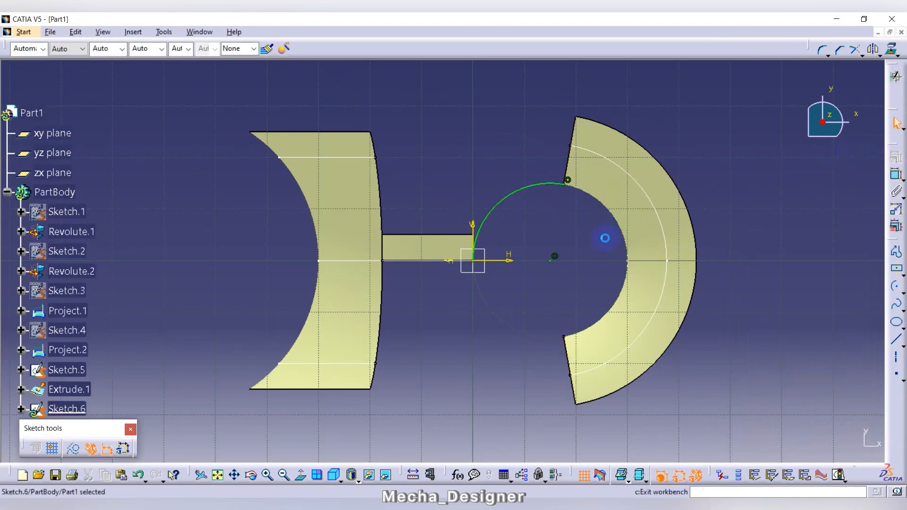
- Extrude the Sketch.6 arc as a surface along the sketch normal, with limit 1 at 0 mm and limit 2 at 5 mm
middle_drag(491, 260, 329, 347)
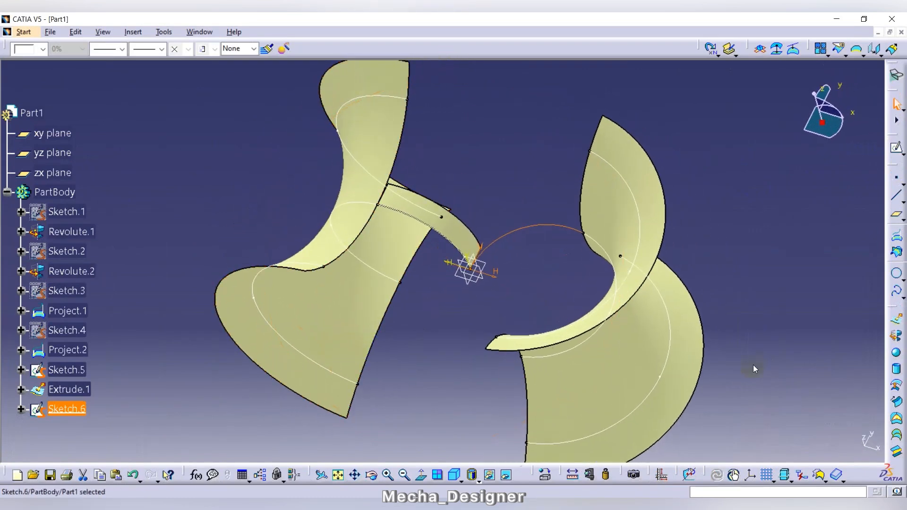
click(897, 320)
middle_drag(525, 261, 568, 156)
click(798, 355)
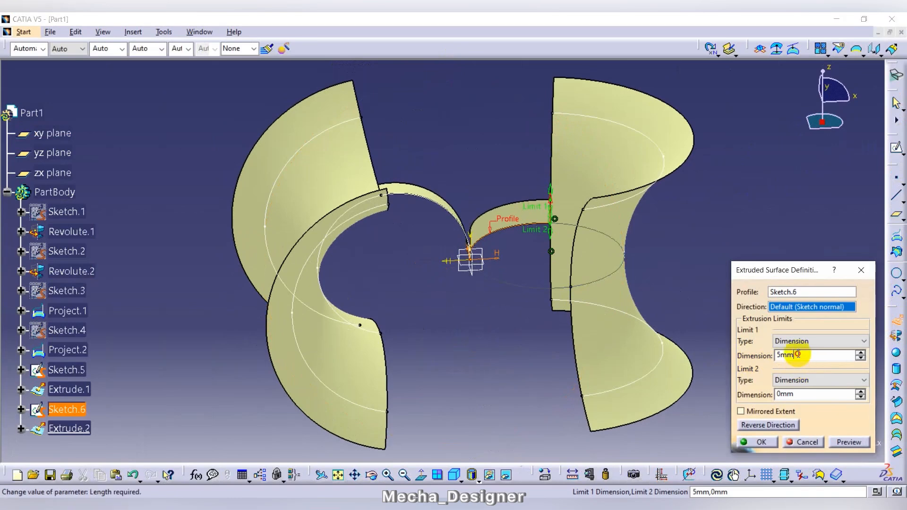
click(793, 393)
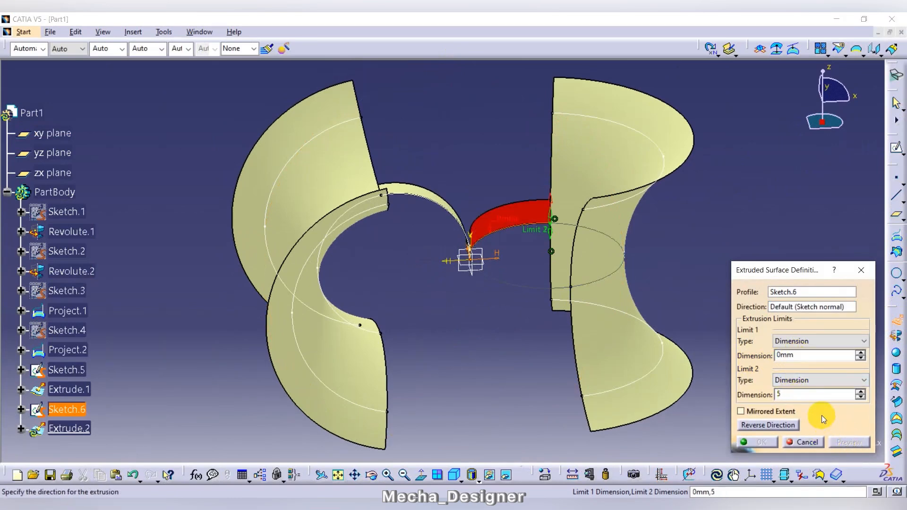
click(785, 414)
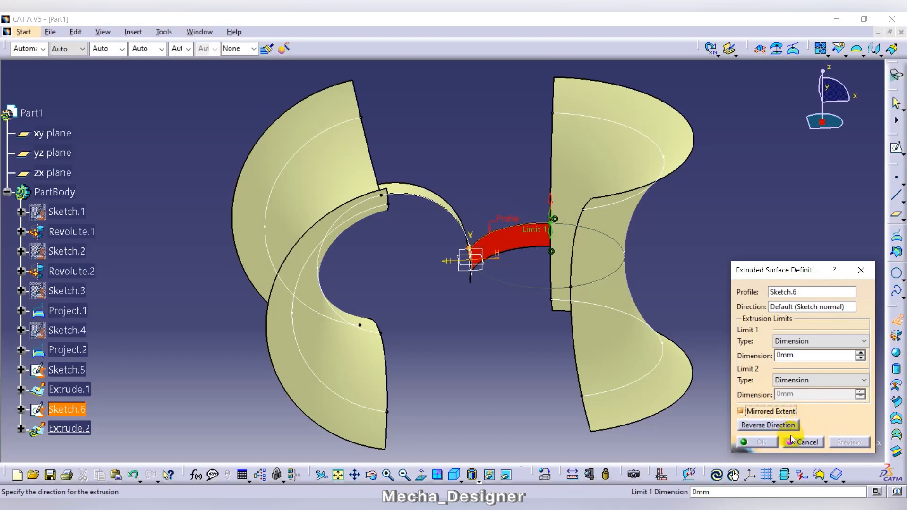
key(space)
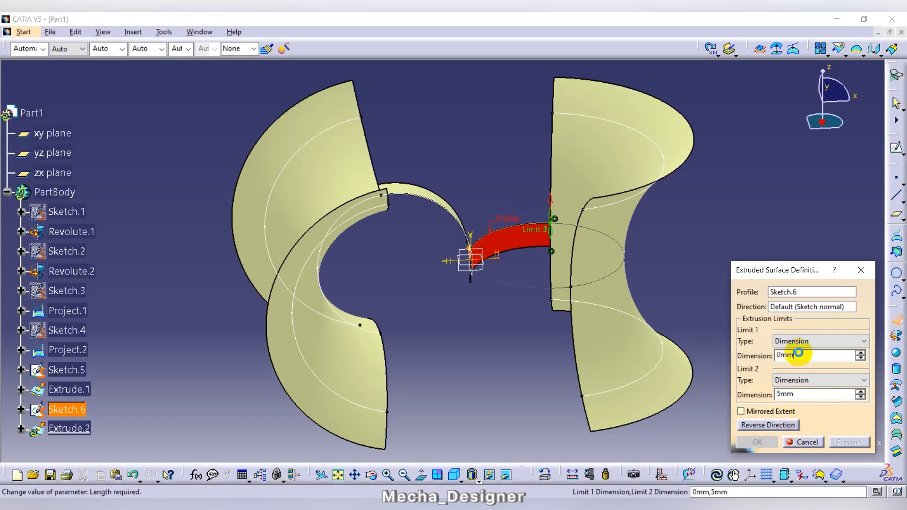
key(Return)
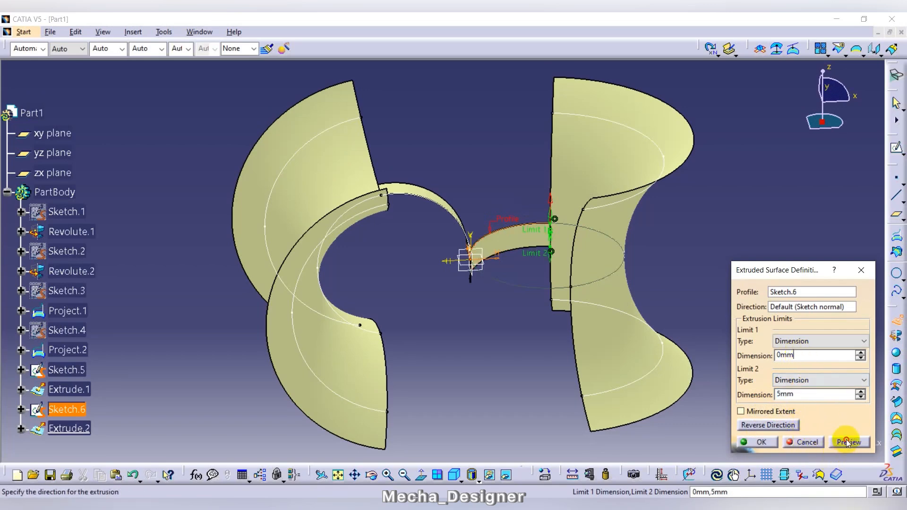
click(775, 442)
- Edit Extrude.1 to set limit 1 to 0 mm and limit 2 to 5 mm
middle_drag(510, 270, 373, 364)
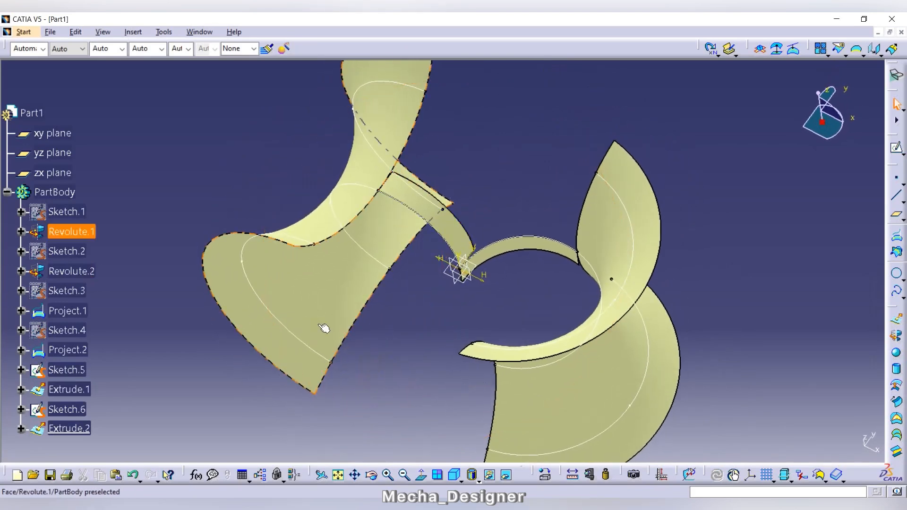
double_click(69, 390)
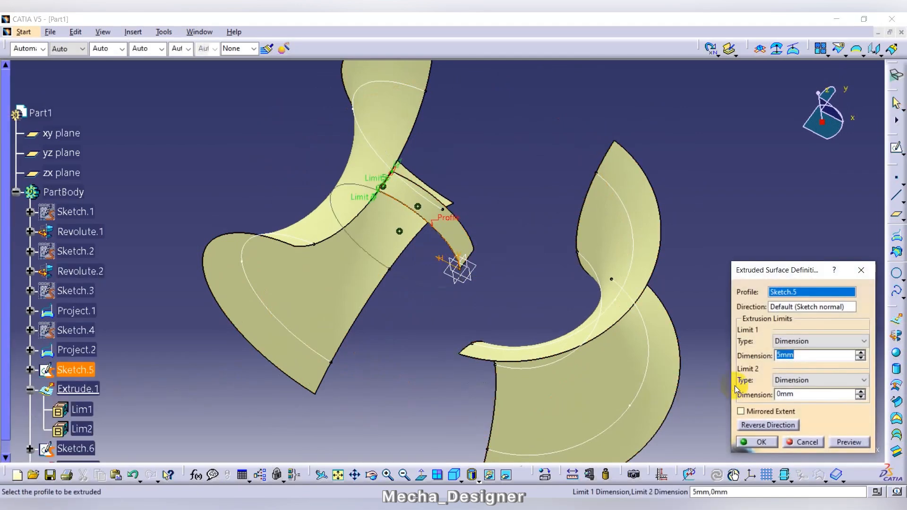
text(0)
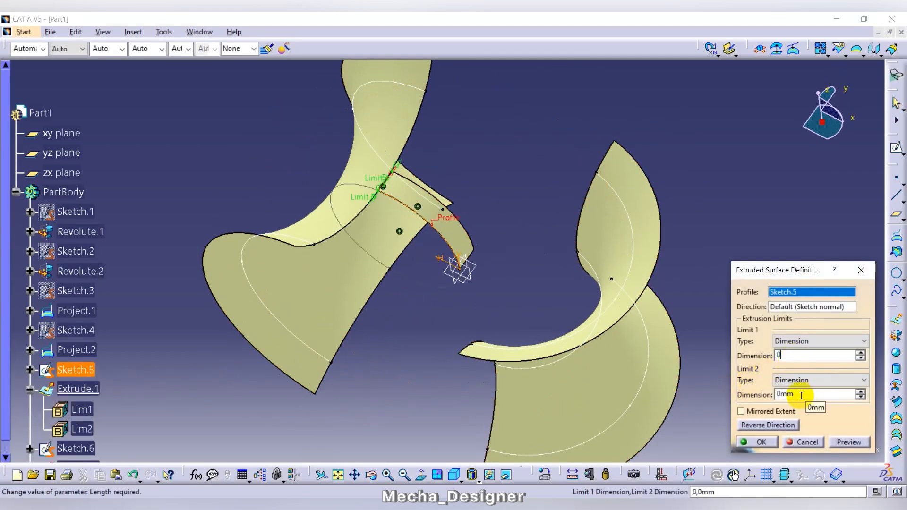
click(799, 395)
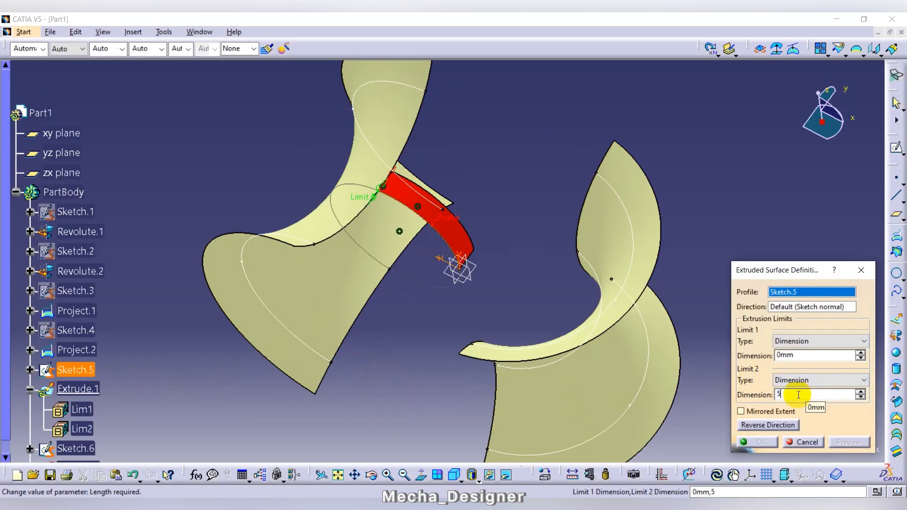
click(841, 355)
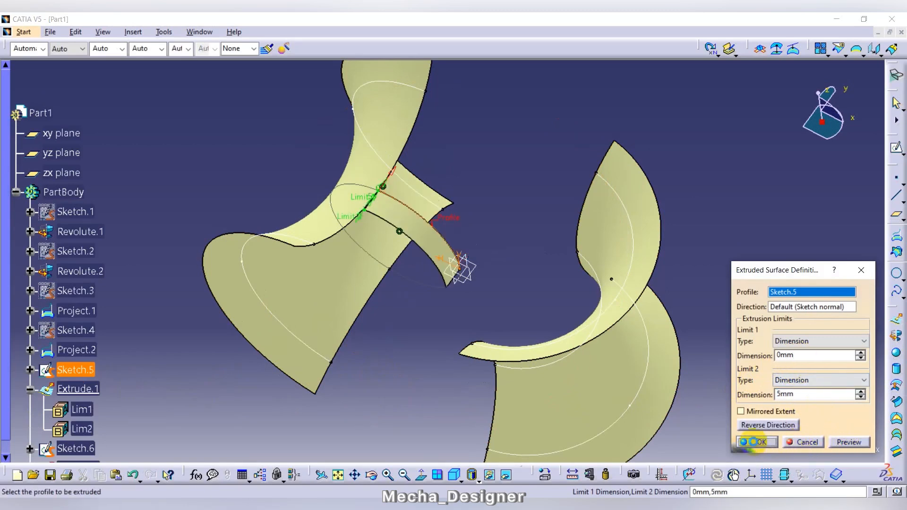
click(756, 443)
- Create a point-continuity boundary on the Revolute.1 edge, limited by the Project.1 curve's end vertex and the adjacent surface corner
middle_drag(470, 279, 482, 151)
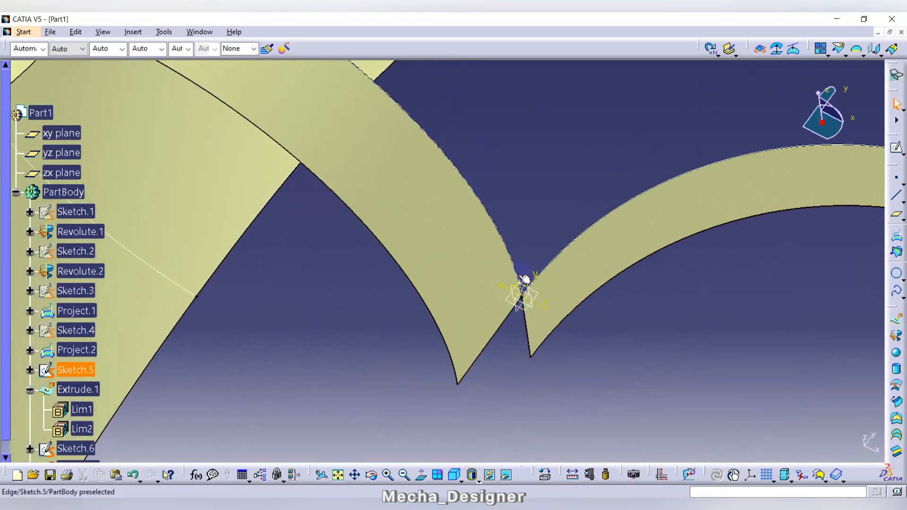
middle_drag(520, 251, 507, 287)
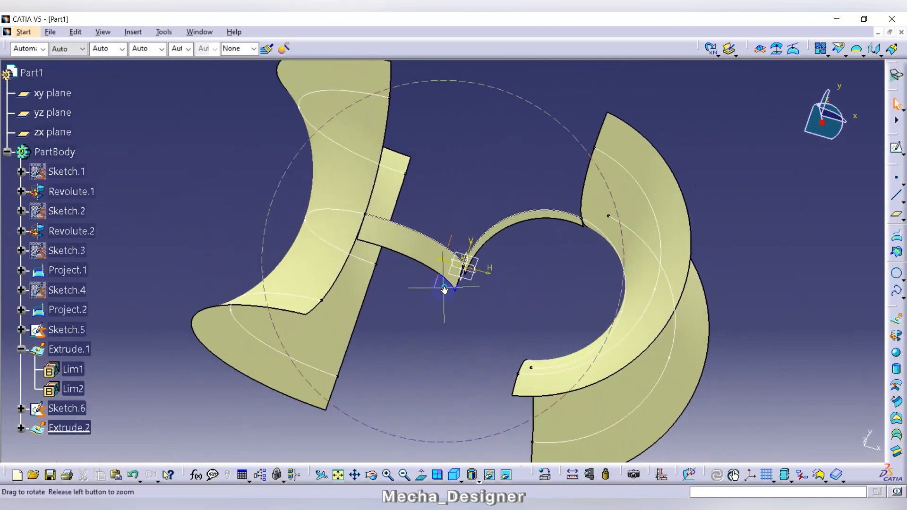
middle_drag(444, 290, 392, 212)
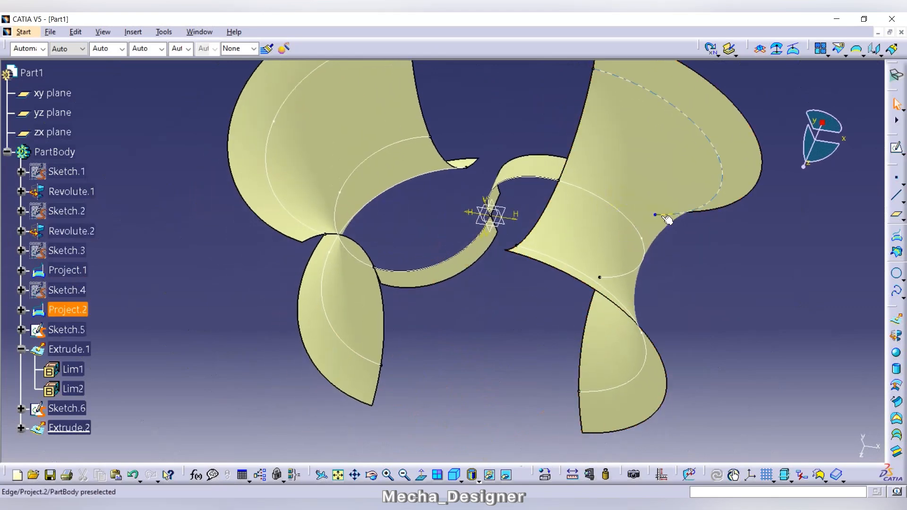
click(857, 51)
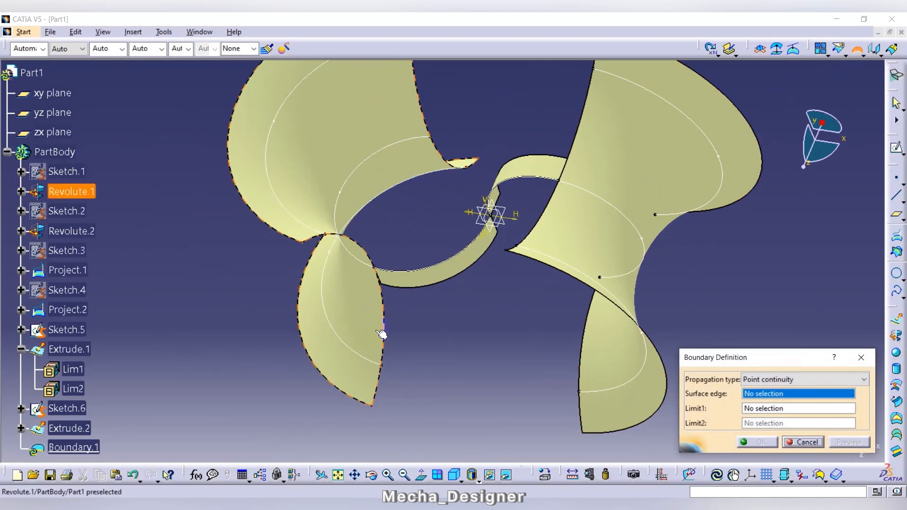
click(384, 320)
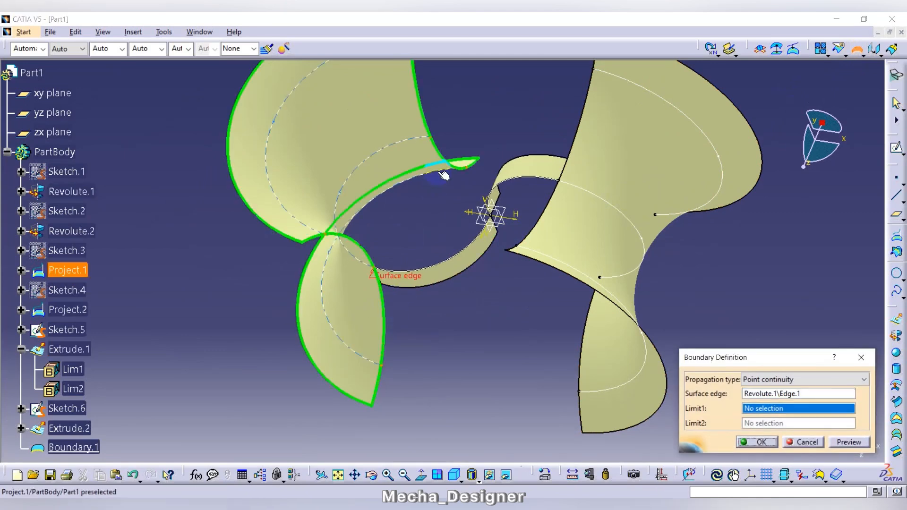
middle_drag(442, 170, 429, 208)
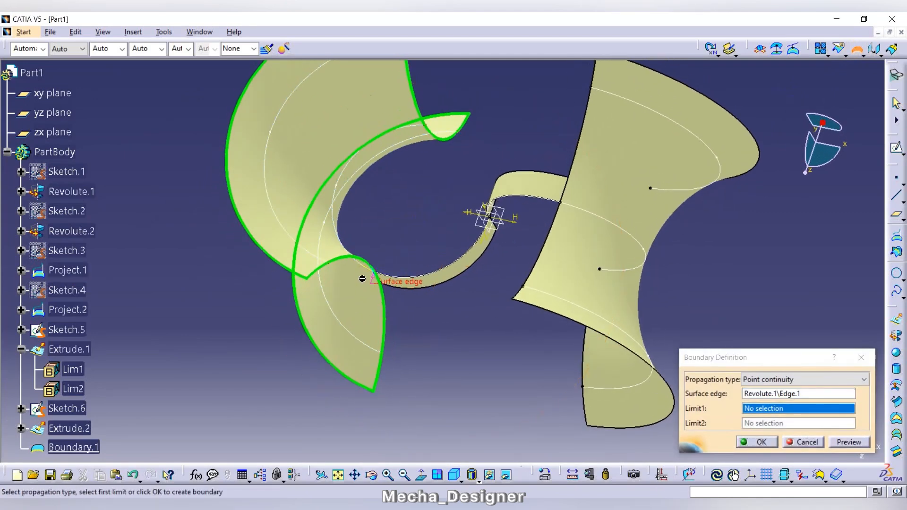
click(333, 267)
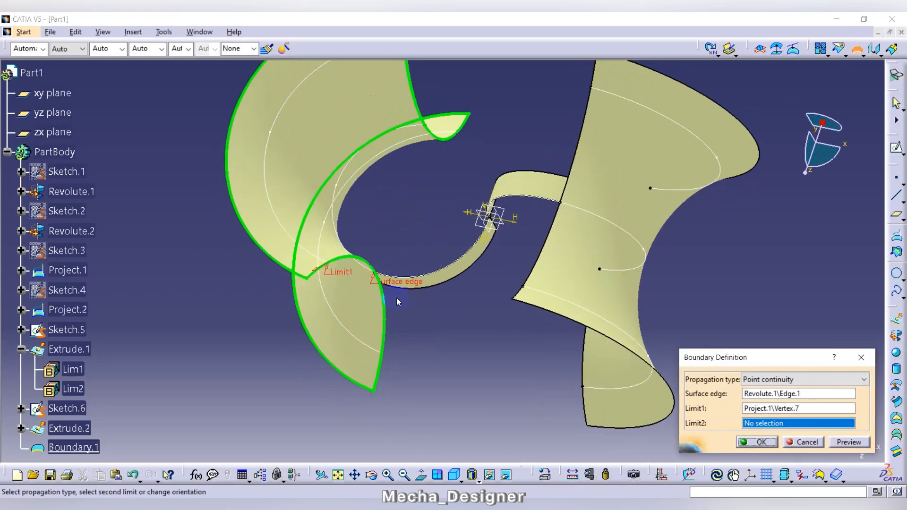
click(307, 279)
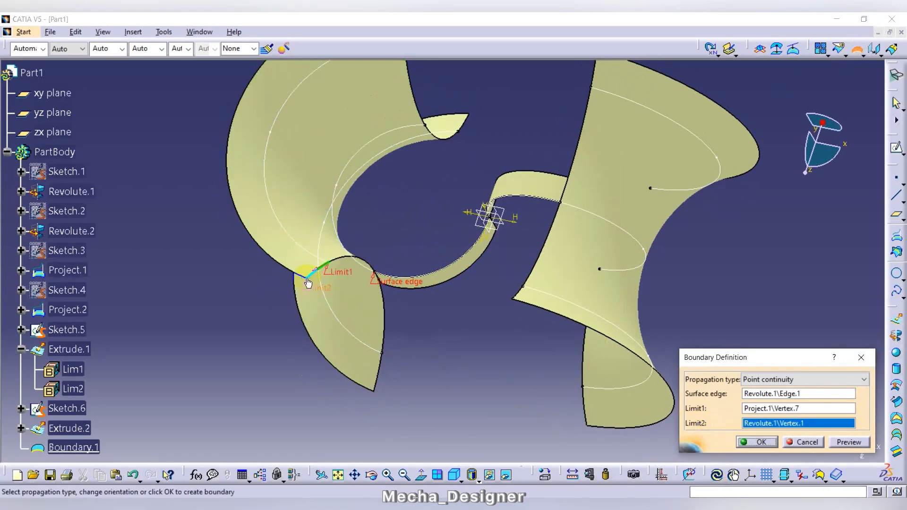
click(757, 444)
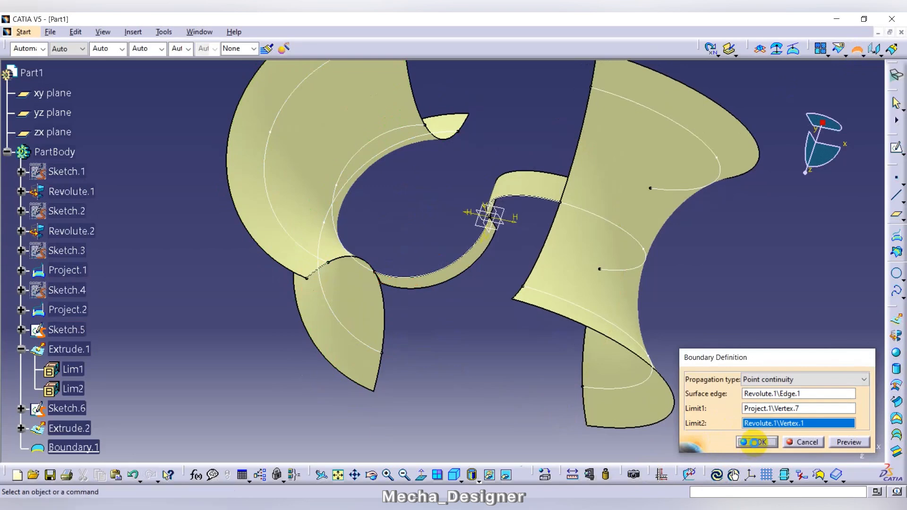
- Create a point-continuity boundary on the Revolute.2 edge, limited by the Project.2 curve's end vertex and the adjacent surface corner
click(858, 53)
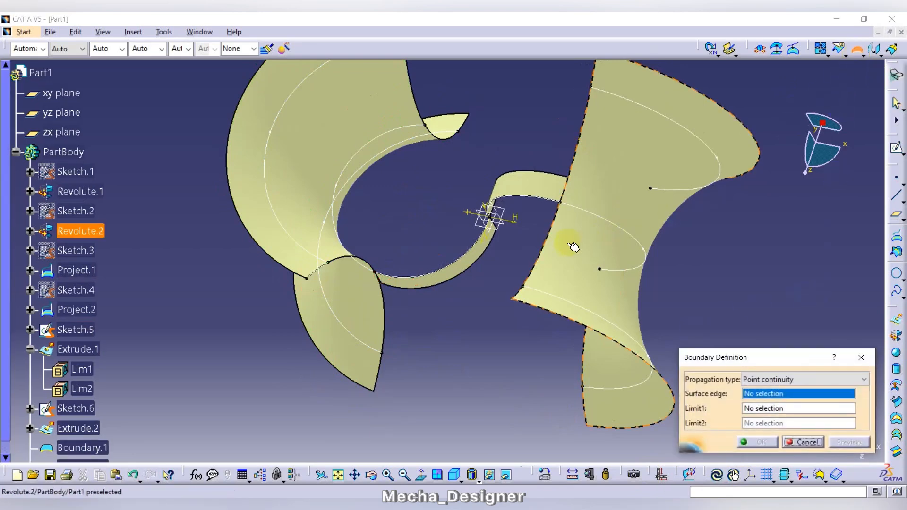
click(550, 249)
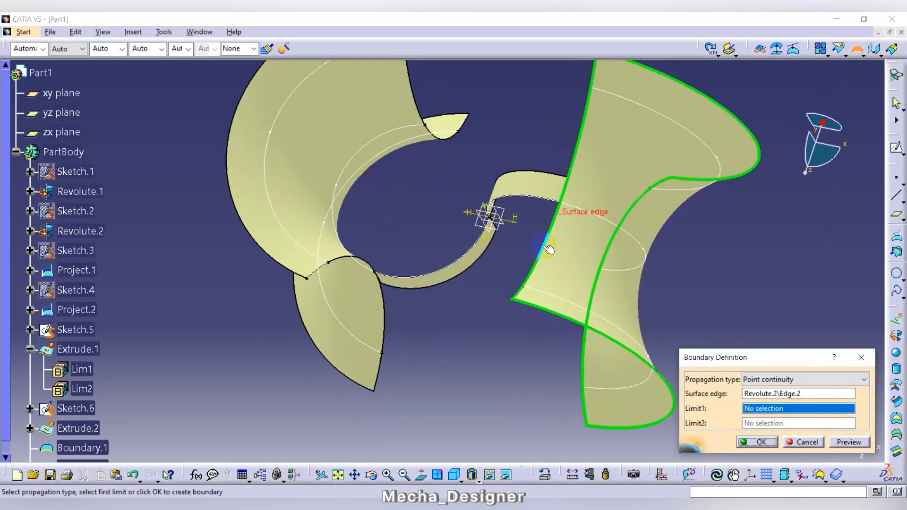
click(528, 290)
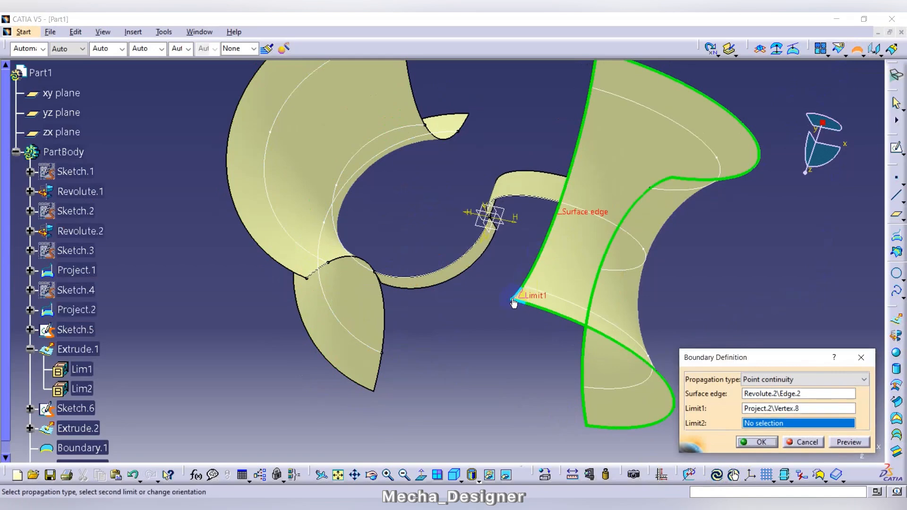
click(515, 301)
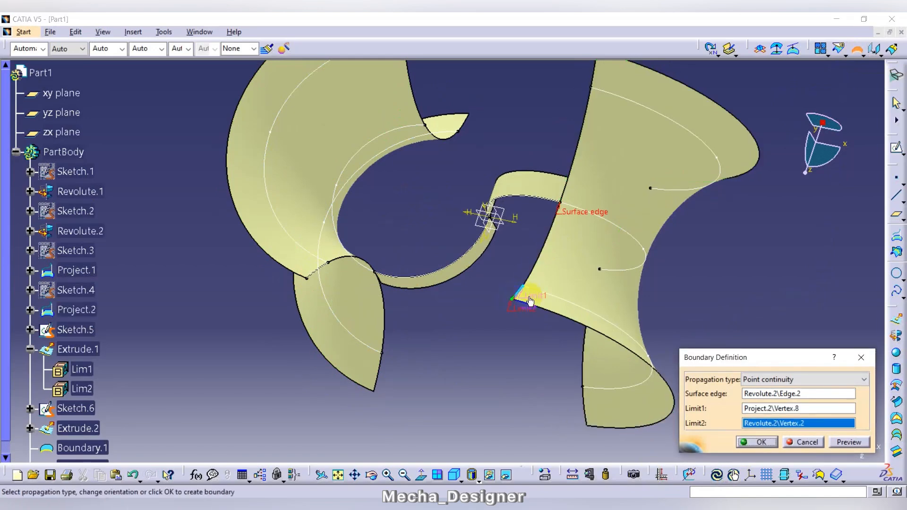
click(758, 444)
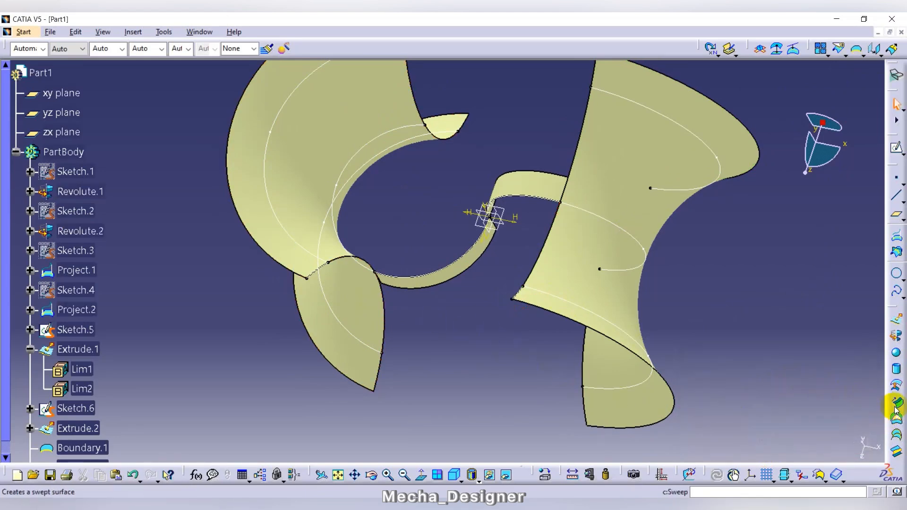
- Create a multi-sections surface between Boundary.1 and Boundary.2, tangent to the supports Revolute.1 and Revolute.2
click(897, 436)
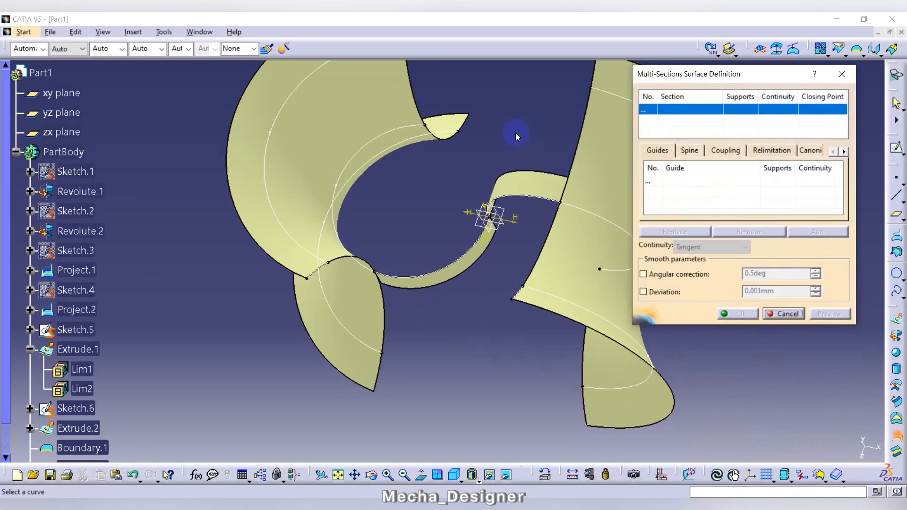
middle_drag(519, 136, 487, 144)
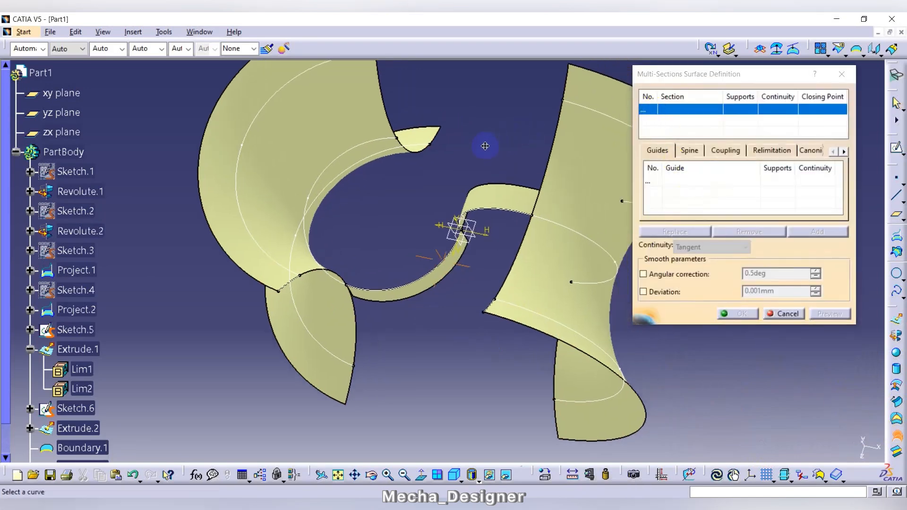
click(289, 286)
click(250, 254)
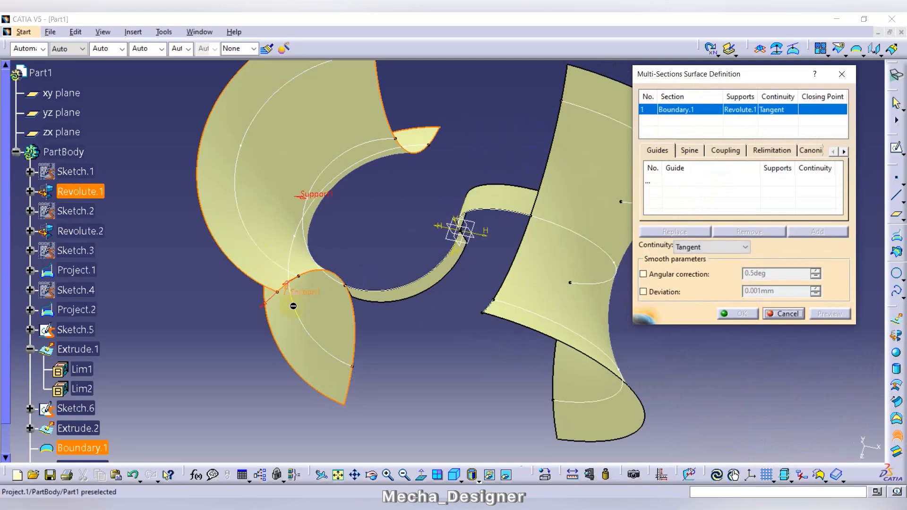
click(490, 304)
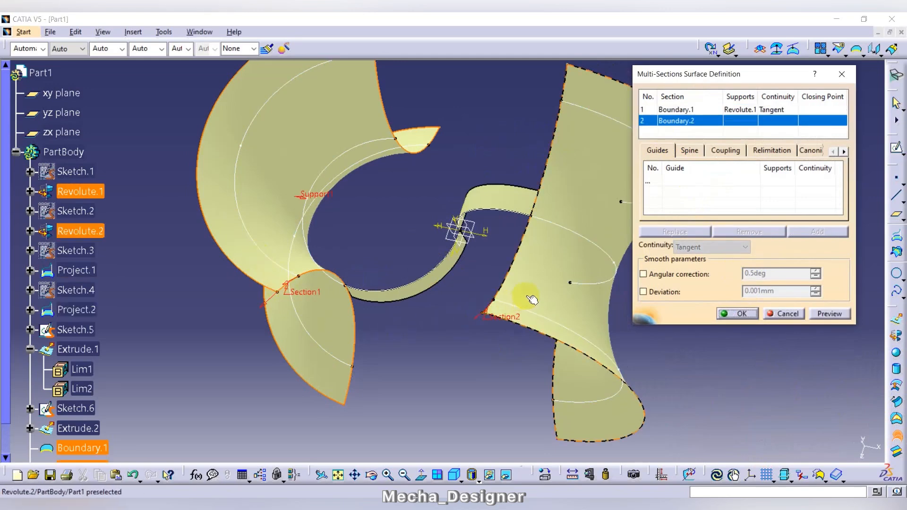
click(533, 300)
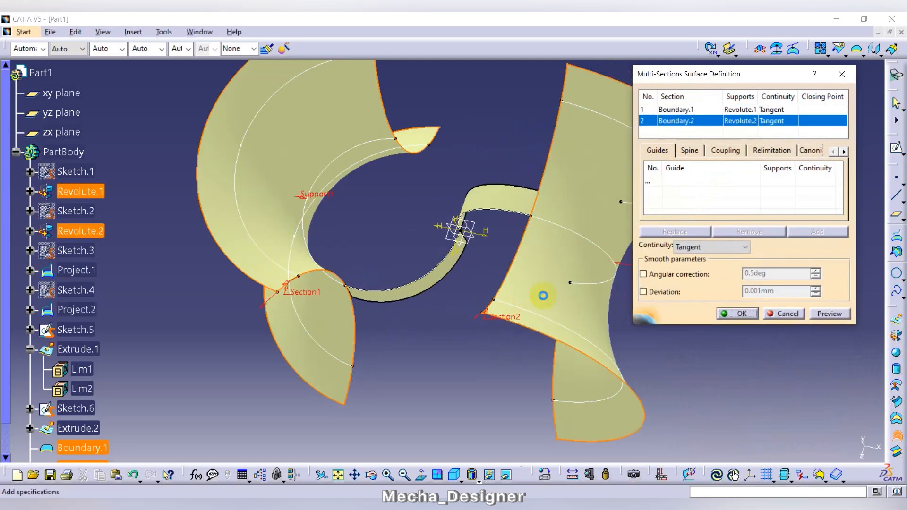
click(831, 314)
click(742, 314)
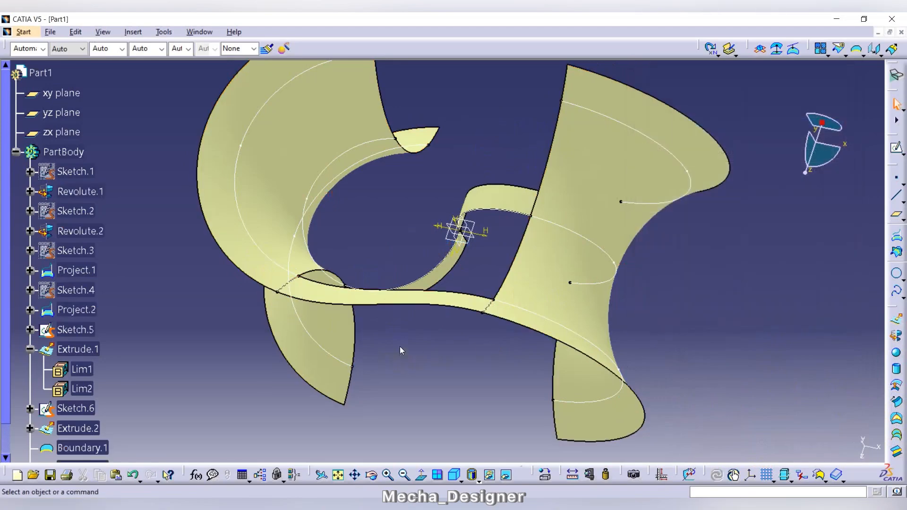
- Start a fill surface with the inner edges of Revolute.1, the multi-sections surface and Revolute.2 as outer boundaries, each surface as its tangent support
middle_drag(426, 346, 328, 322)
middle_drag(644, 234, 406, 404)
middle_drag(513, 304, 468, 406)
middle_drag(744, 256, 764, 253)
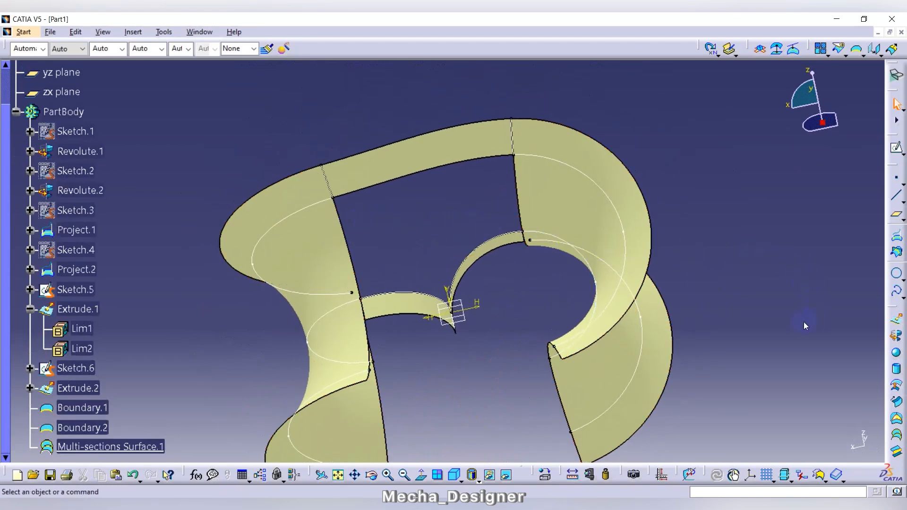
click(898, 421)
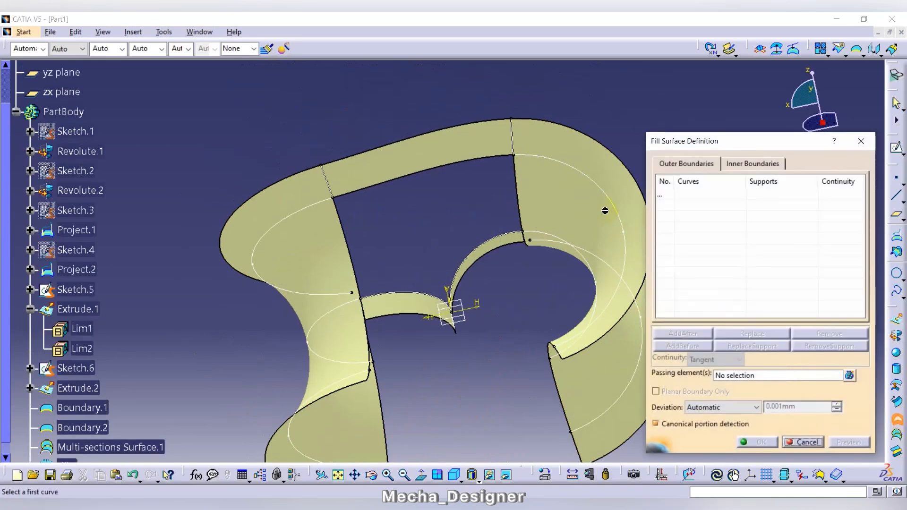
middle_drag(603, 209, 548, 197)
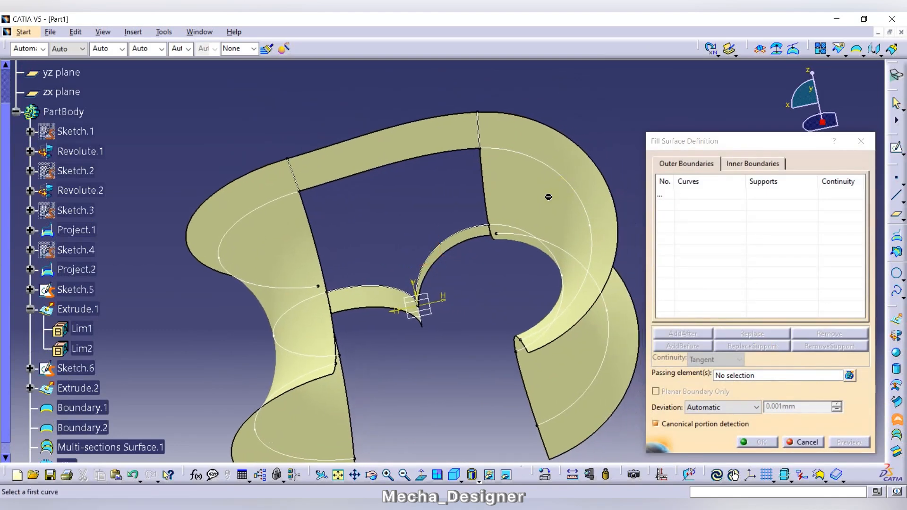
click(482, 176)
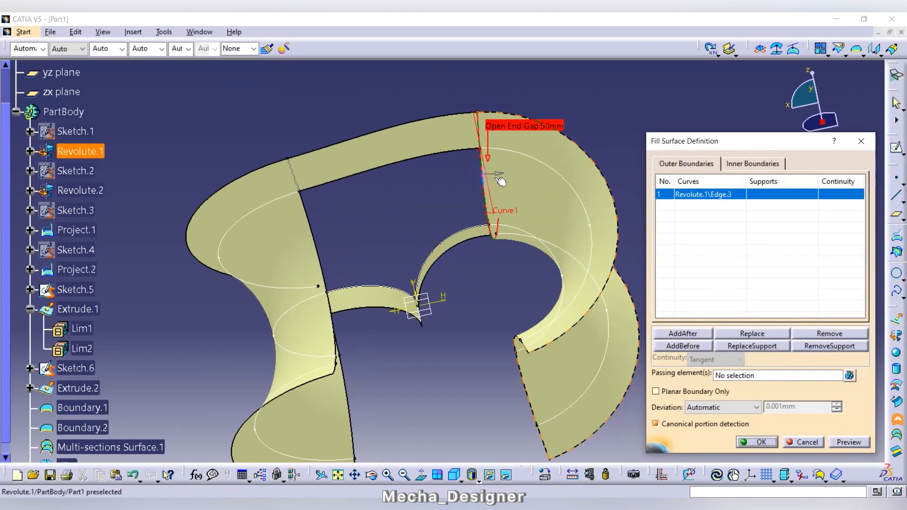
click(518, 183)
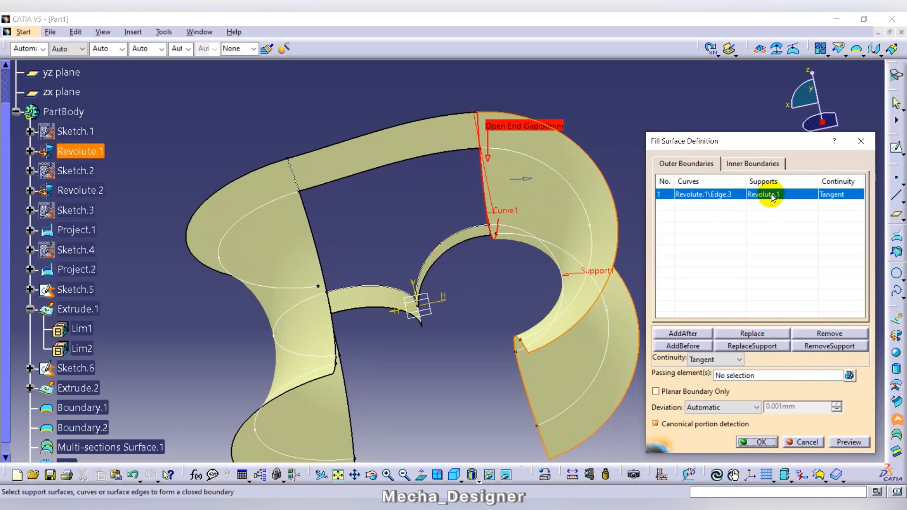
click(425, 155)
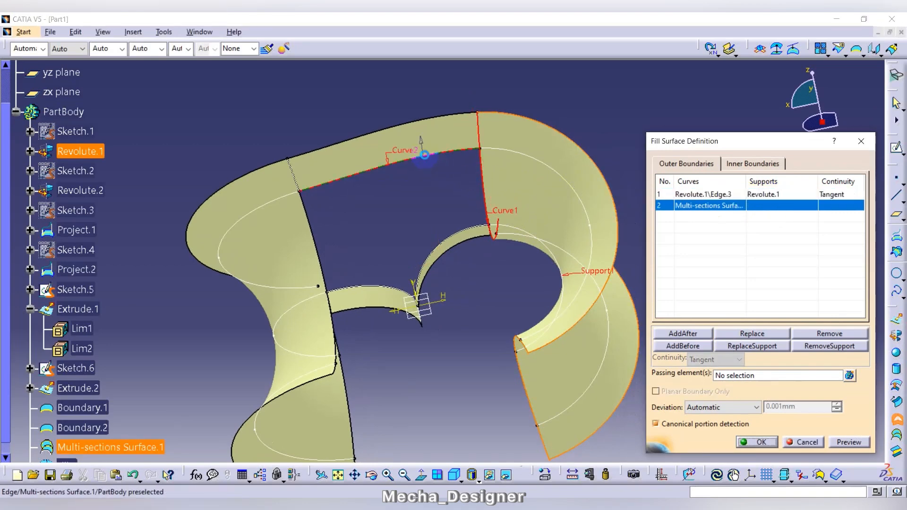
click(438, 138)
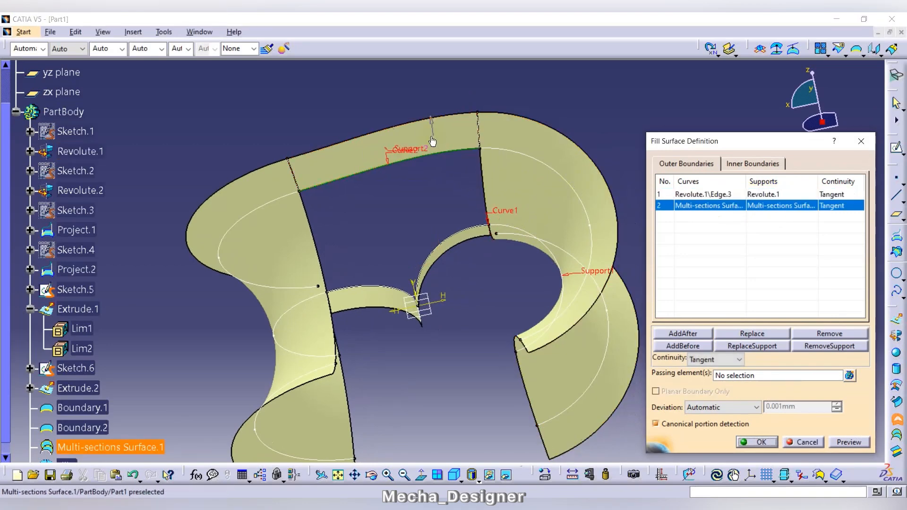
click(318, 234)
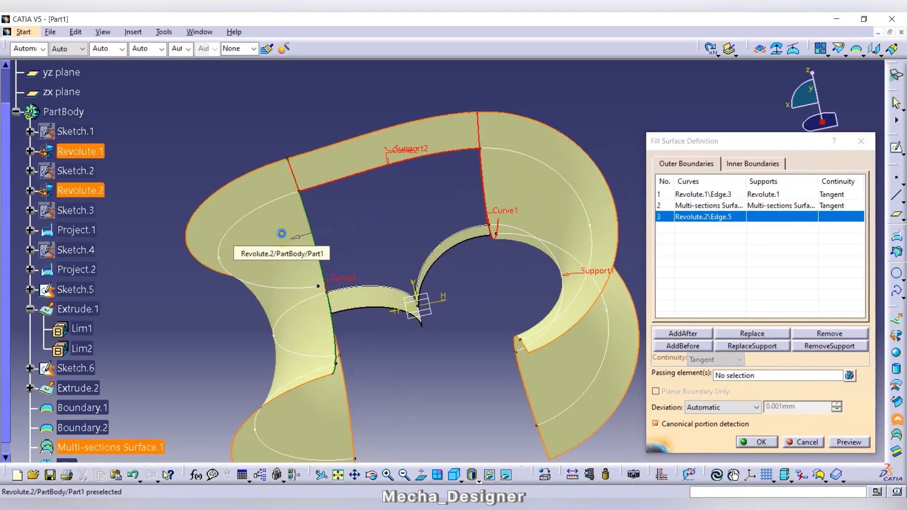
click(283, 235)
- Close the fill contour with the Sketch.6 and Sketch.5 arcs, tangent to Extrude.2 and Extrude.1, and create the fill
click(375, 288)
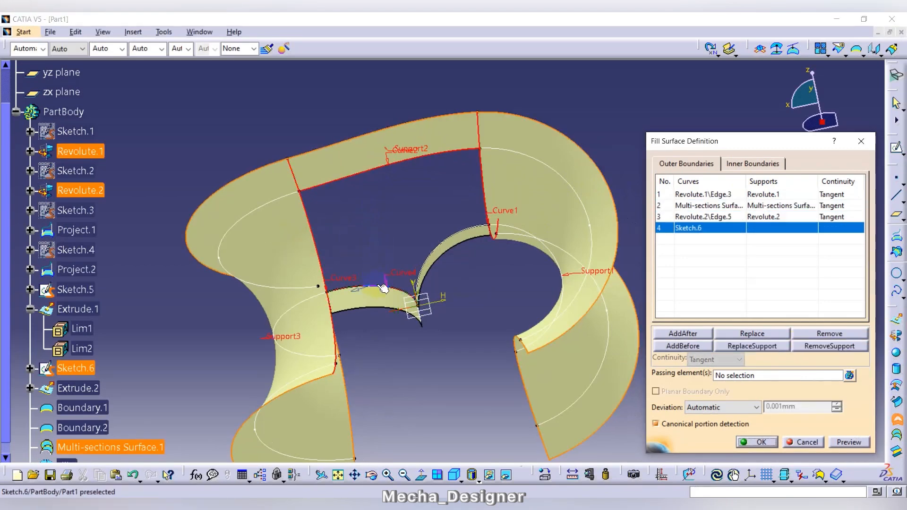
click(383, 297)
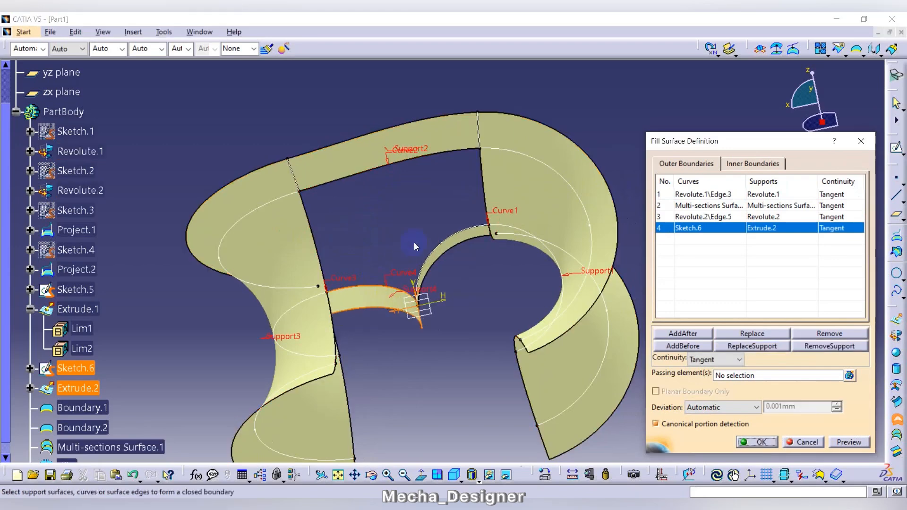
click(464, 245)
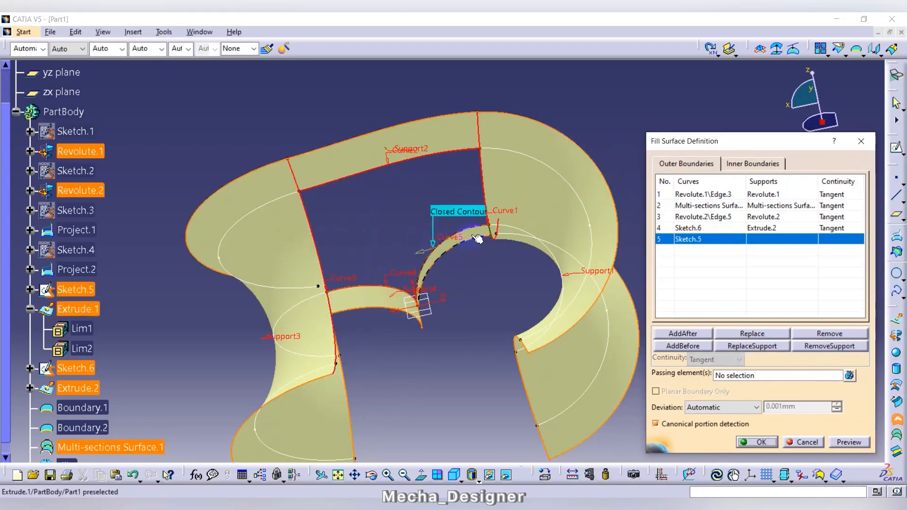
click(477, 239)
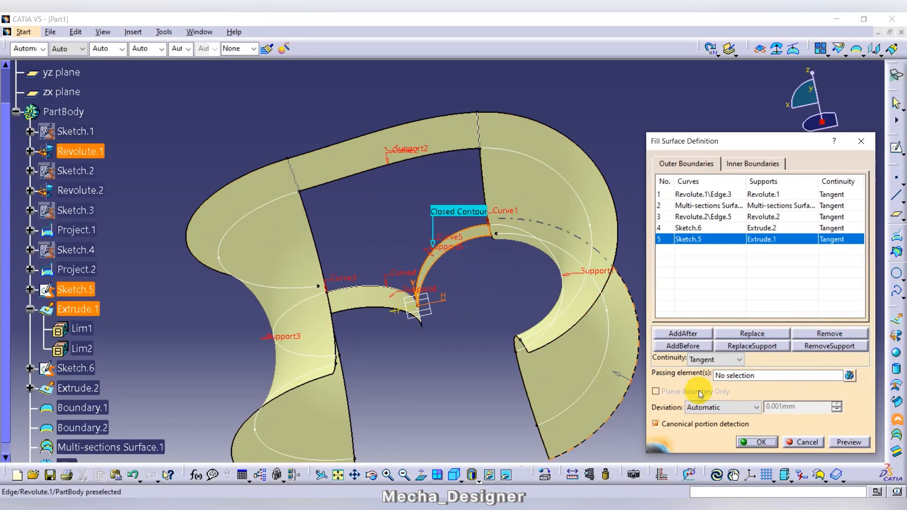
click(850, 443)
middle_drag(487, 309, 392, 262)
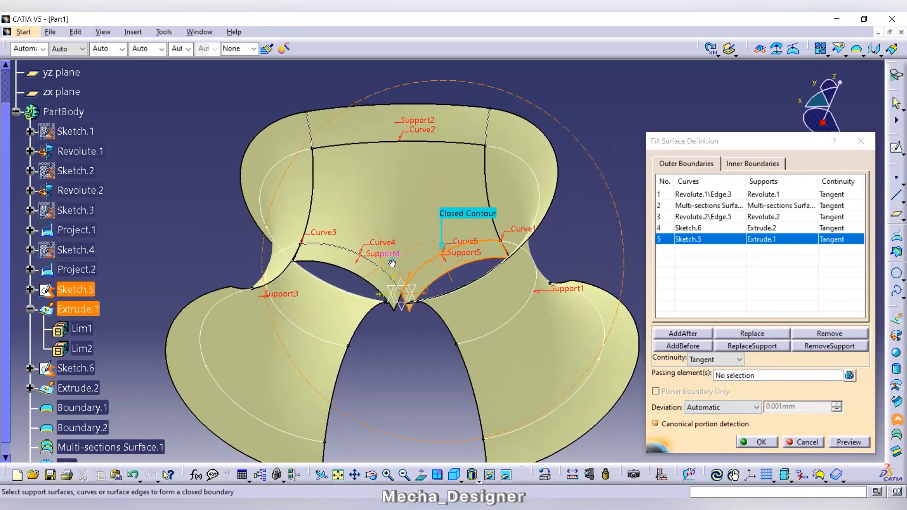
click(756, 443)
- Hide the Extrude.1 and Extrude.2 surfaces and collapse the Extrude.1 tree node
scroll(155, 307, down, 2)
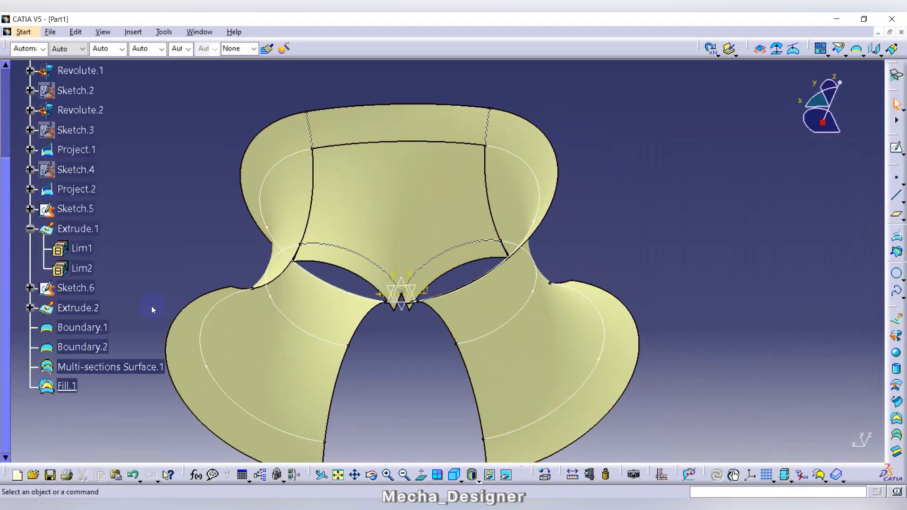
click(90, 310)
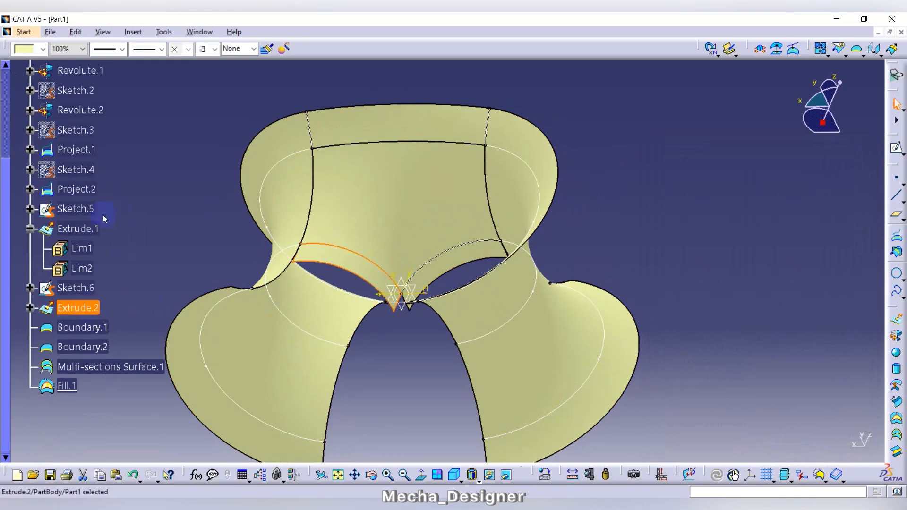
ctrl+click(86, 228)
right_click(90, 231)
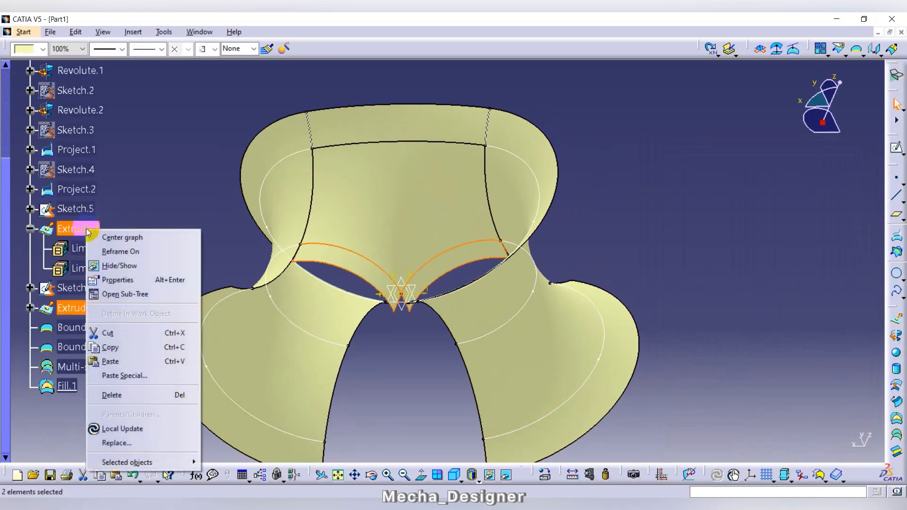
click(114, 263)
click(29, 229)
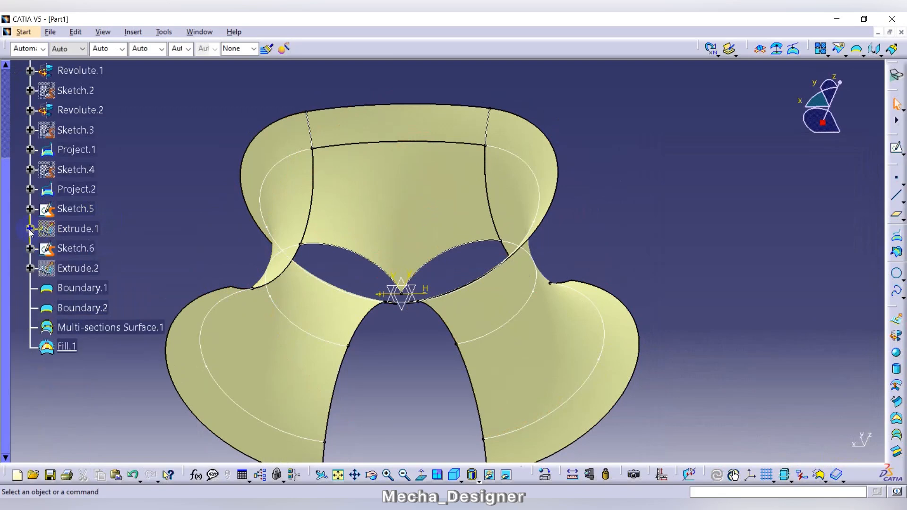
- Hide Project.1, Project.2, Sketch.5, Sketch.6, Boundary.1 and Boundary.2
scroll(75, 241, up, 2)
scroll(109, 248, down, 2)
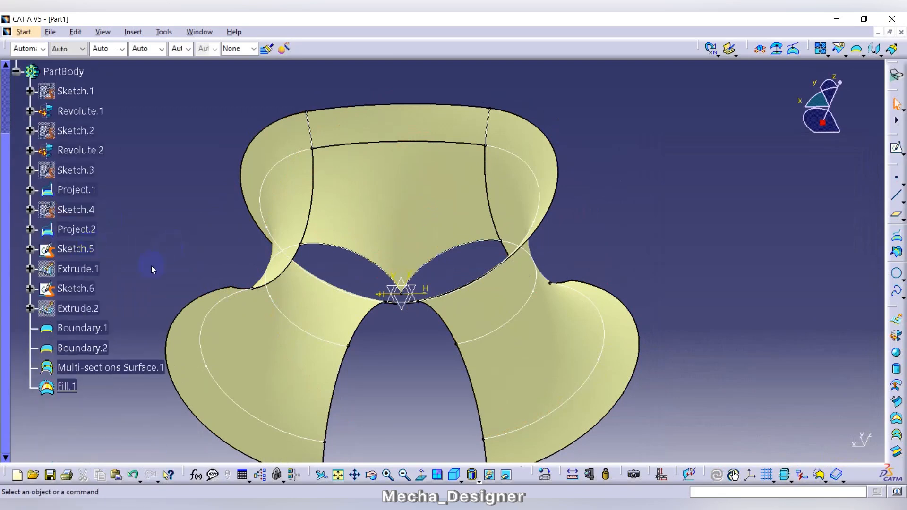
click(76, 190)
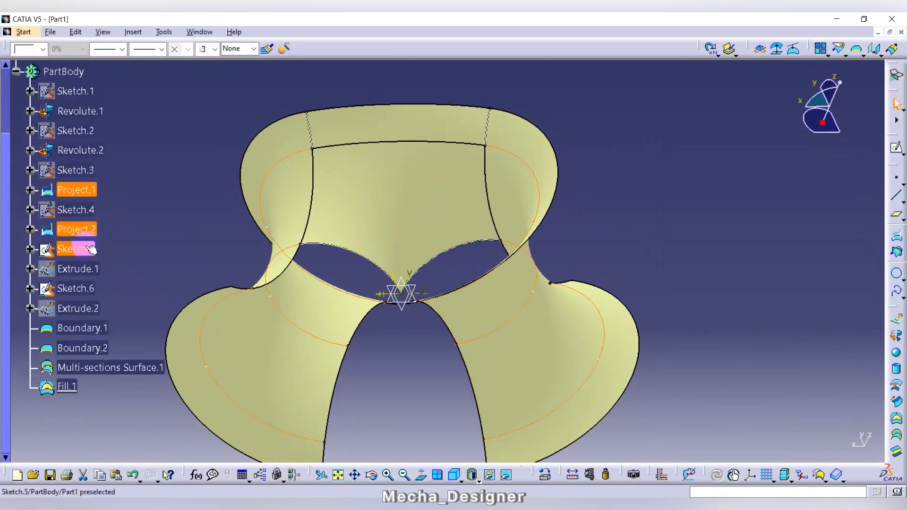
ctrl+click(80, 290)
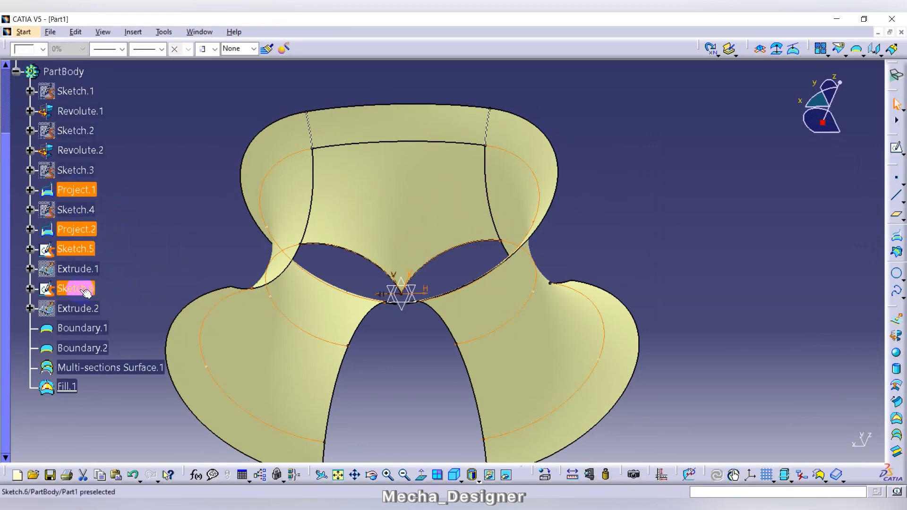
ctrl+click(96, 349)
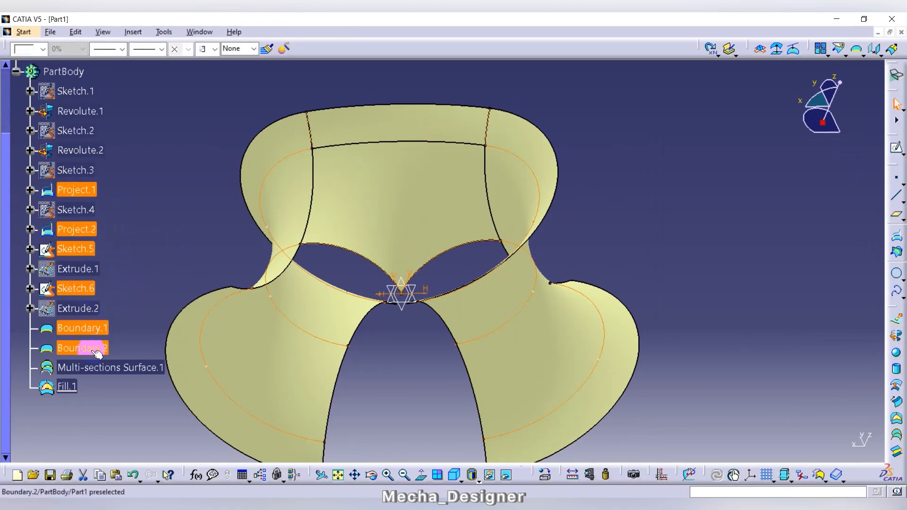
right_click(96, 353)
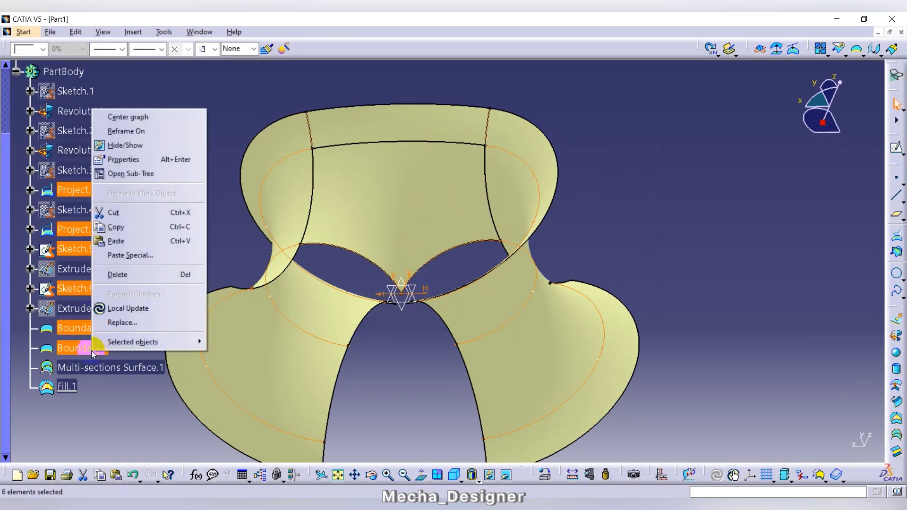
click(124, 146)
- Mirror Multi-sections Surface.1 and Fill.1 about the zx plane with the Symmetry operation
middle_drag(405, 322, 511, 326)
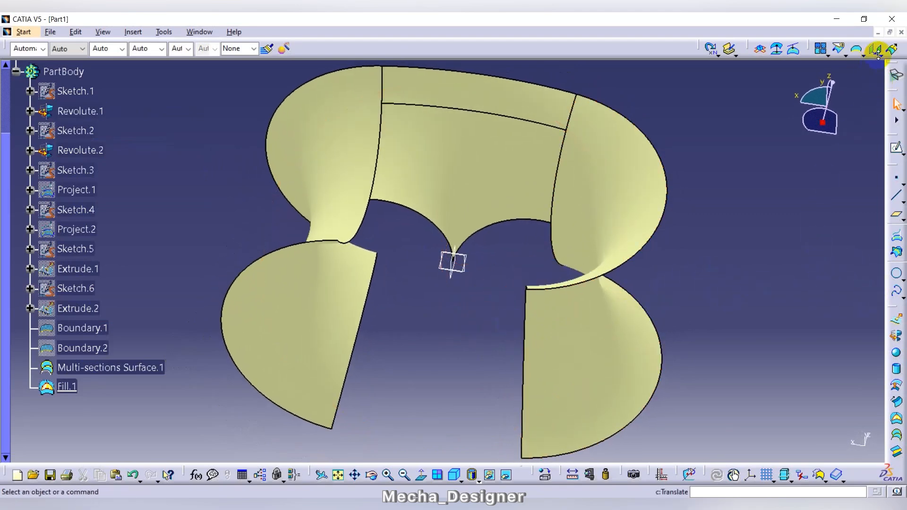
click(509, 160)
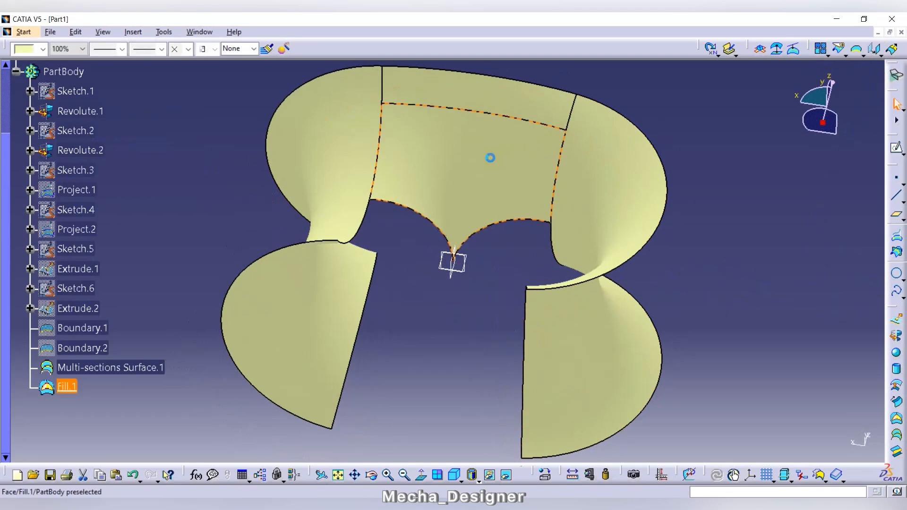
click(879, 54)
drag(877, 51, 891, 105)
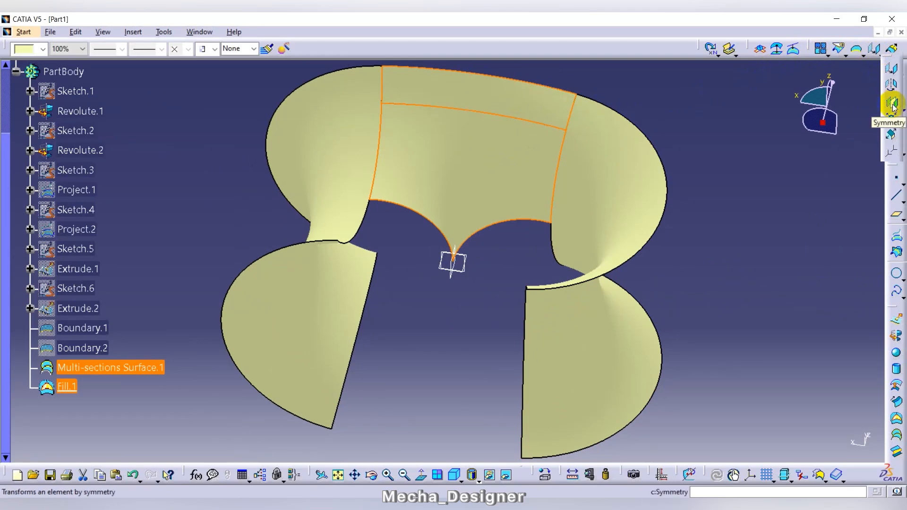
drag(895, 107, 895, 107)
middle_drag(518, 257, 461, 267)
click(473, 259)
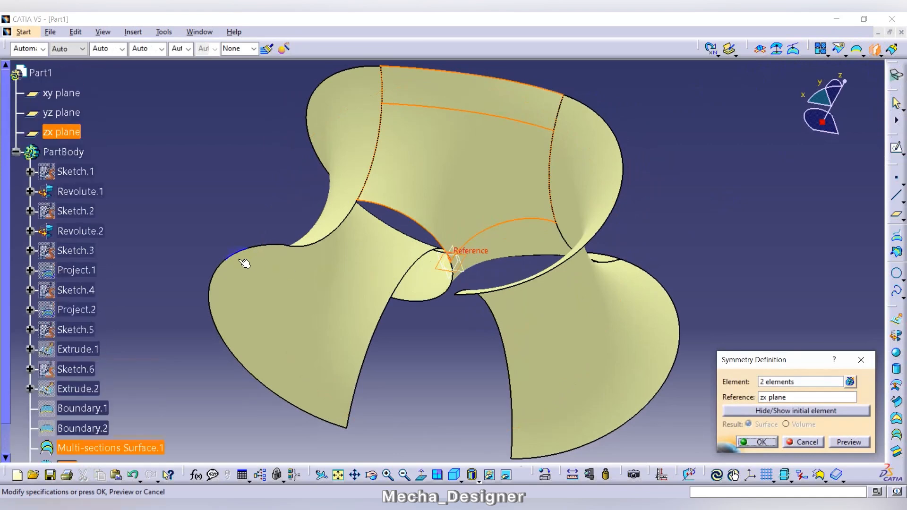
middle_drag(430, 360, 529, 264)
click(737, 441)
click(755, 442)
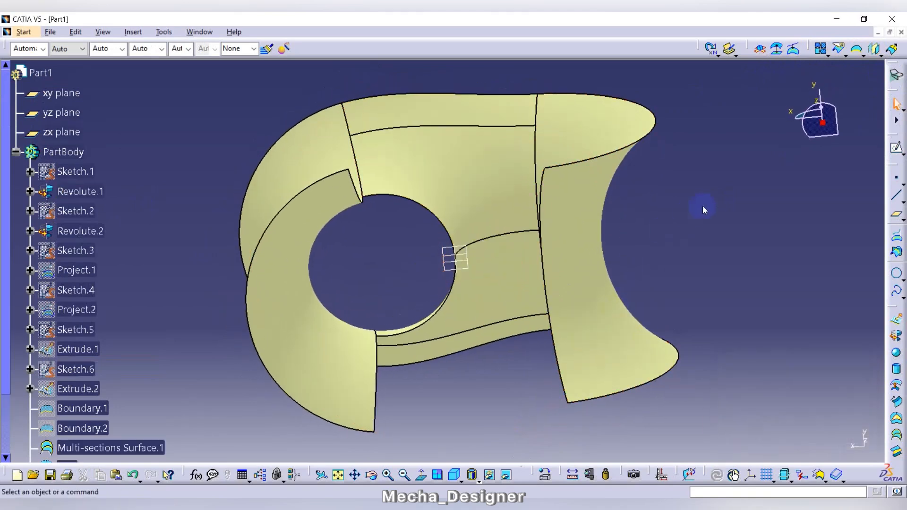
- Mirror the original and mirrored multi-sections and fill surfaces, four elements in all, about the xy plane with Symmetry
middle_drag(663, 260, 520, 288)
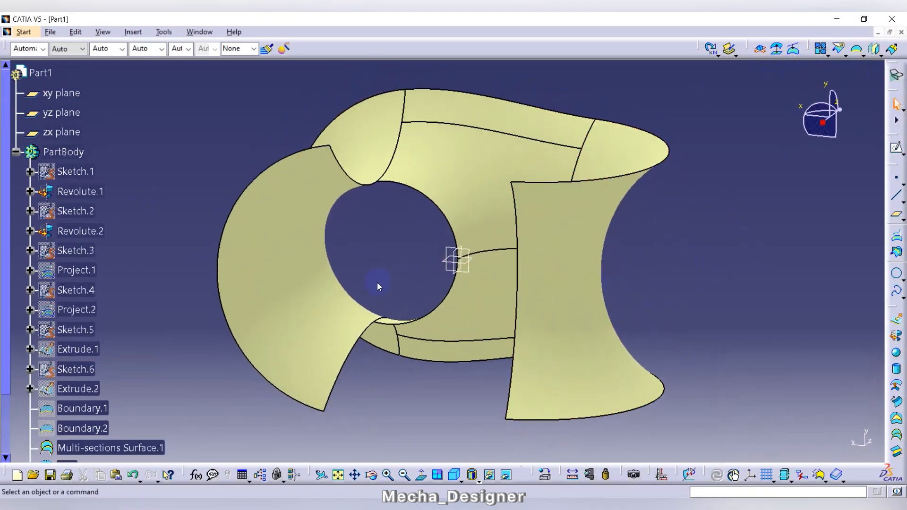
middle_drag(378, 285, 462, 326)
click(487, 319)
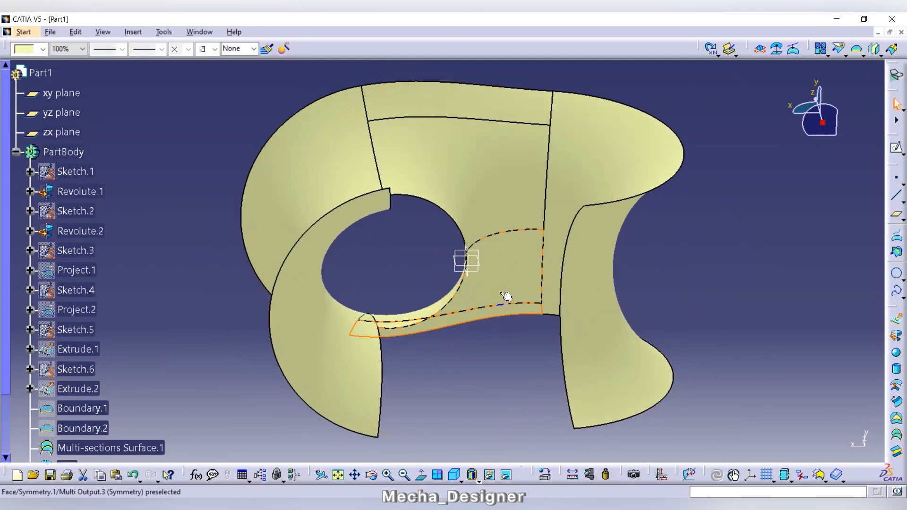
ctrl+click(520, 260)
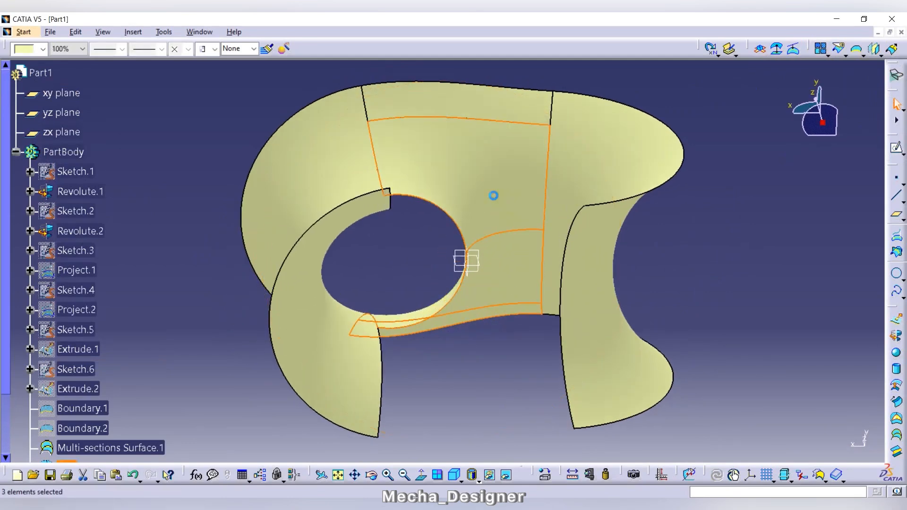
ctrl+click(507, 105)
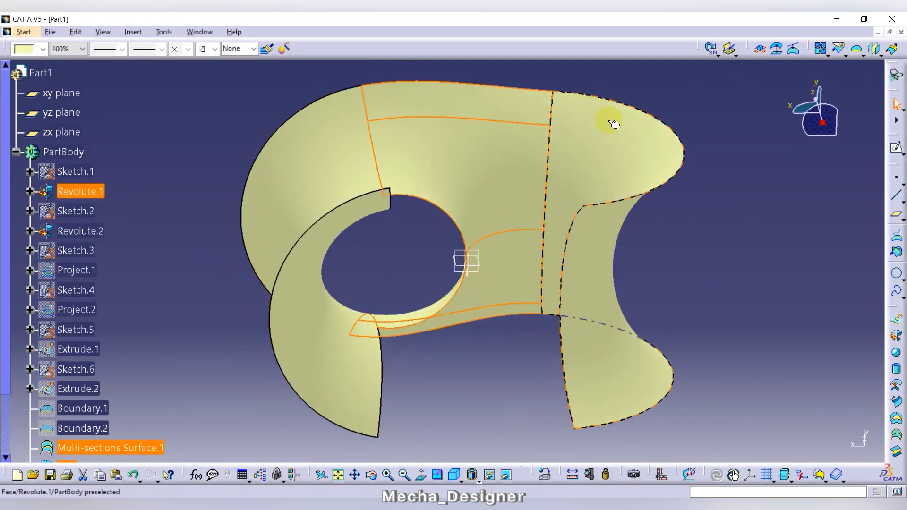
click(874, 52)
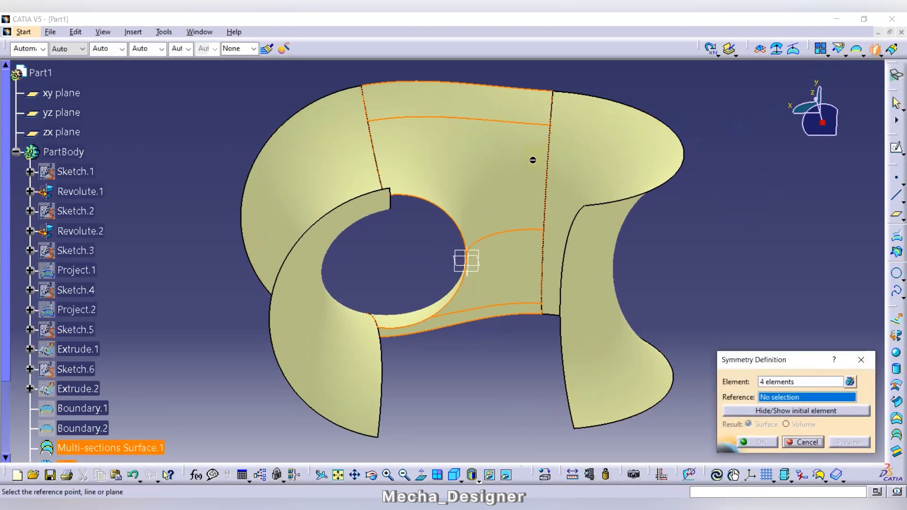
middle_drag(533, 158, 467, 245)
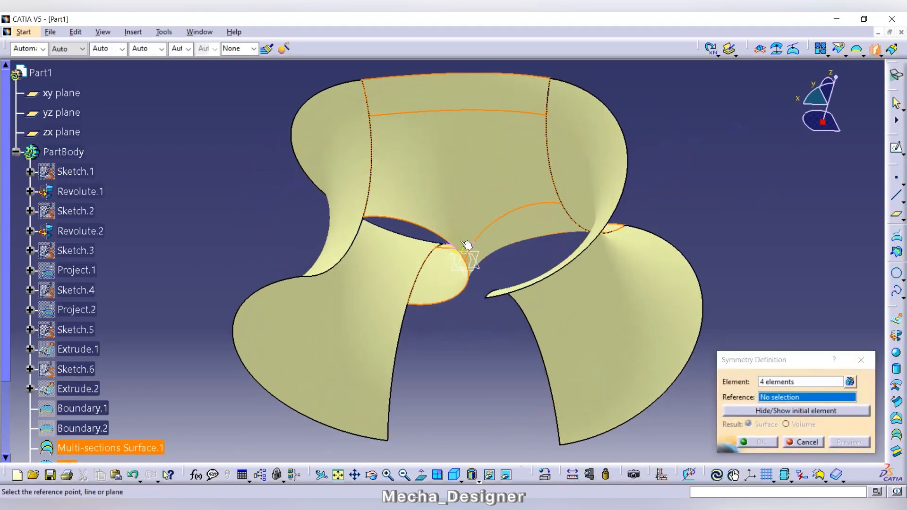
click(480, 265)
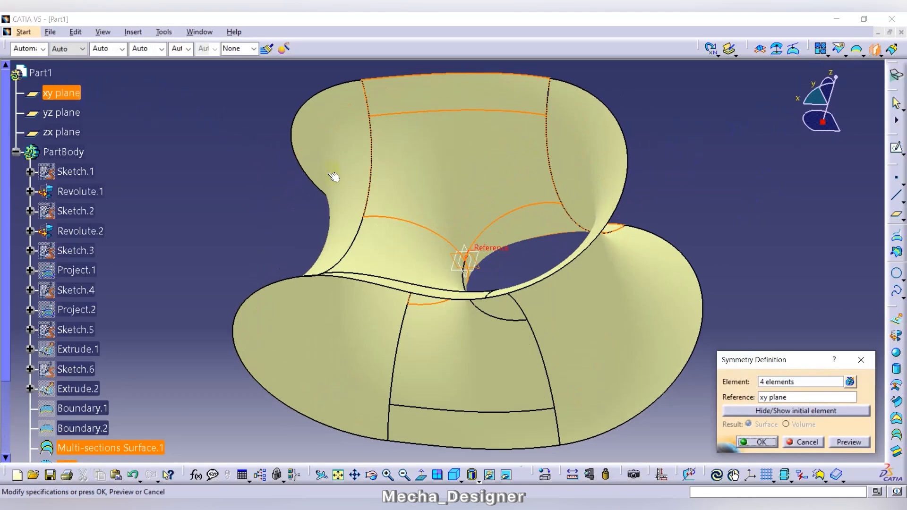
click(762, 442)
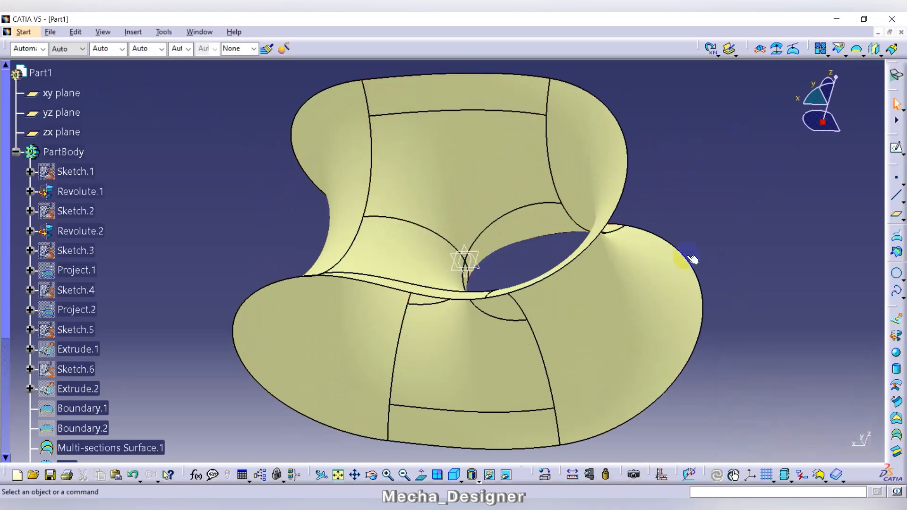
- Collapse the two Multi Output (Symmetry) nodes in the specification tree
middle_drag(466, 270, 546, 305)
scroll(140, 360, down, 2)
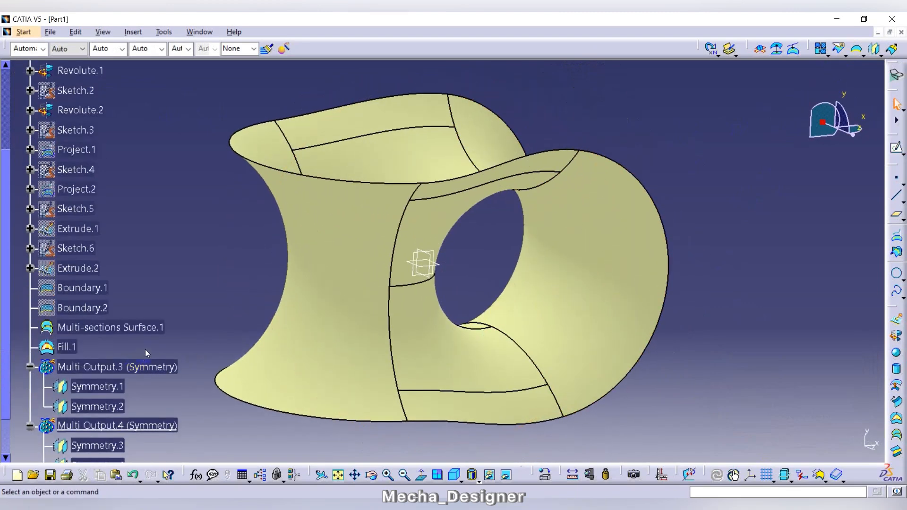
click(29, 367)
click(30, 387)
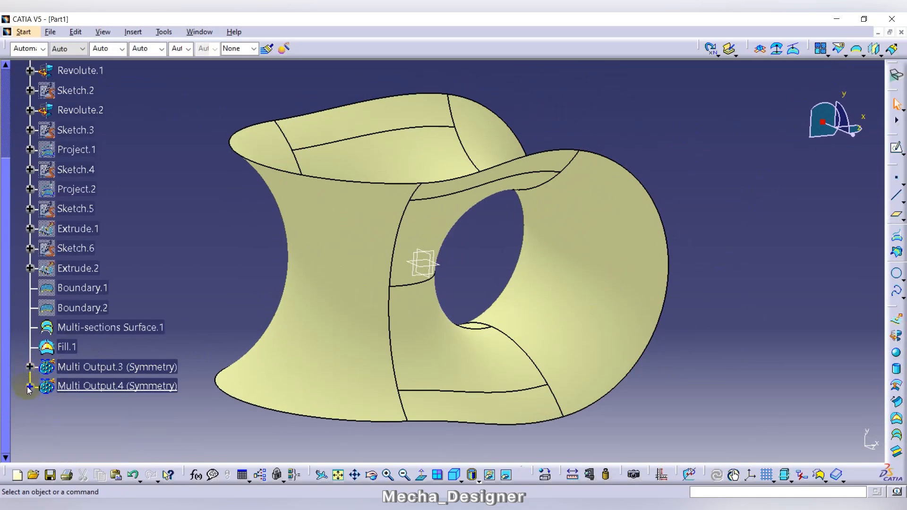
scroll(166, 320, up, 2)
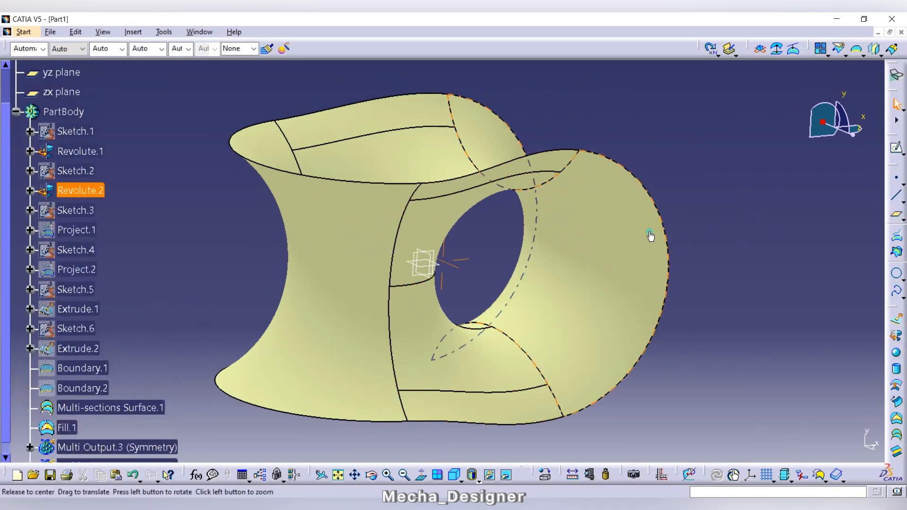
- Hide the xy, yz and zx reference planes
middle_drag(651, 235, 260, 265)
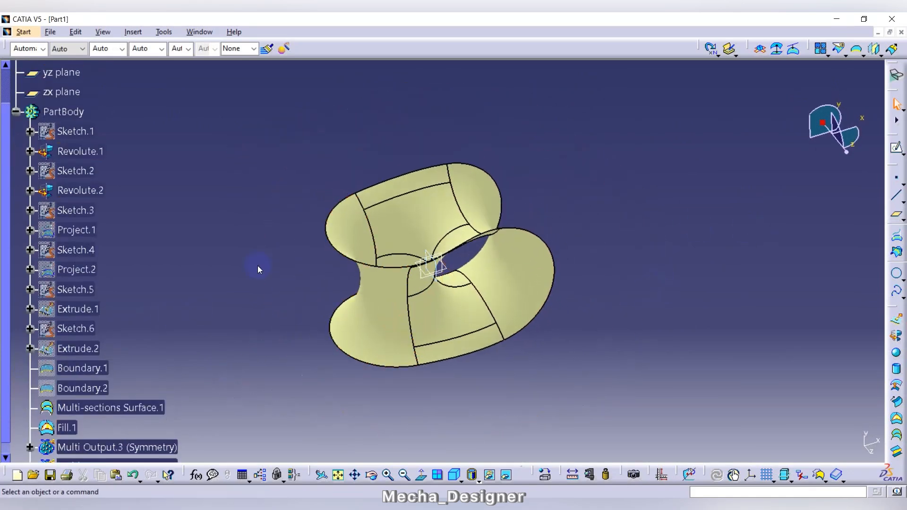
scroll(92, 161, up, 2)
ctrl+click(67, 112)
ctrl+click(64, 93)
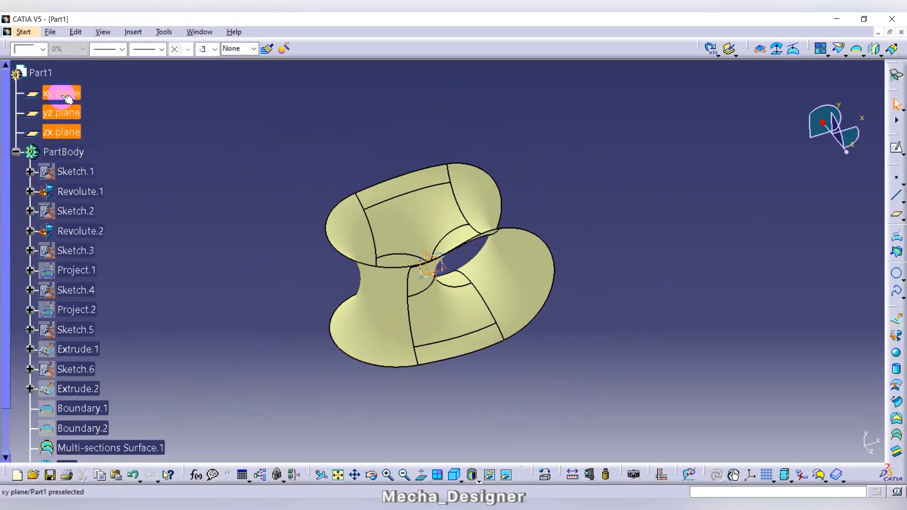
right_click(63, 94)
click(95, 132)
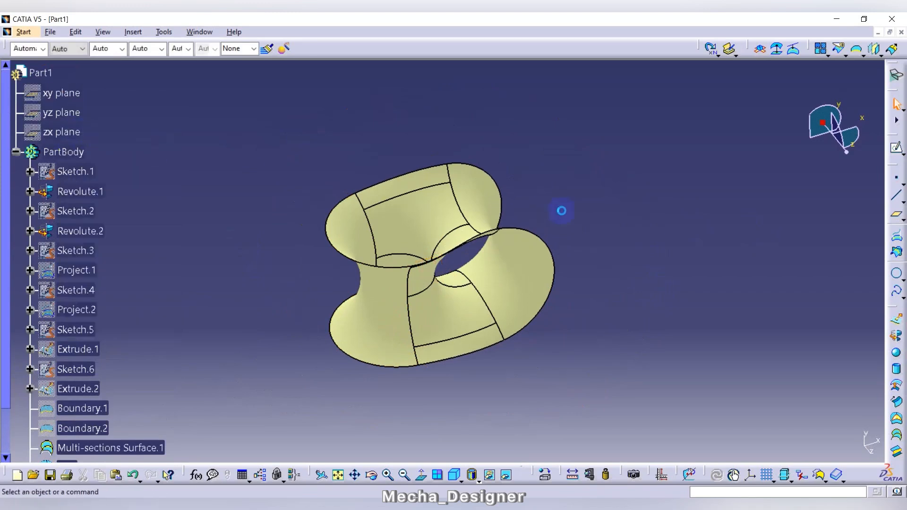
middle_drag(564, 215, 547, 256)
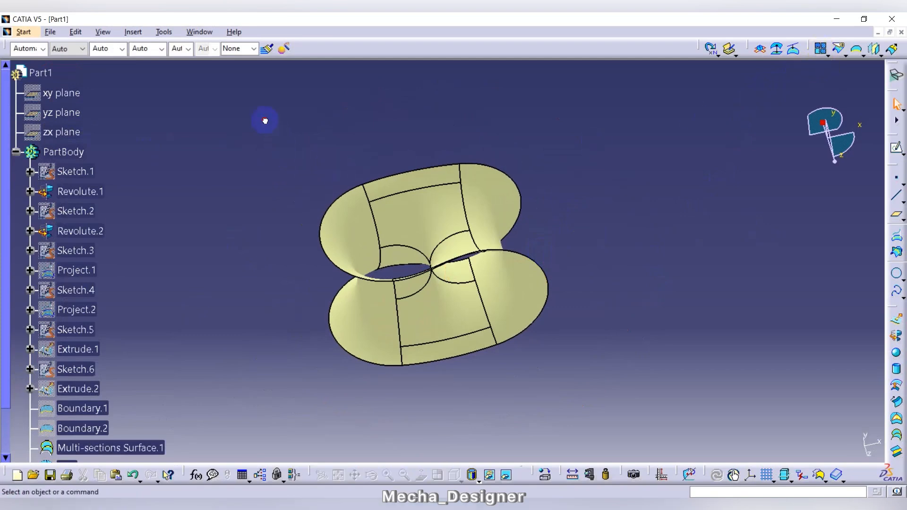
- Join all visible surfaces, including both revolutes, the multi-sections surface, the fill and their symmetries, with Check tangency enabled
key(ctrl+a)
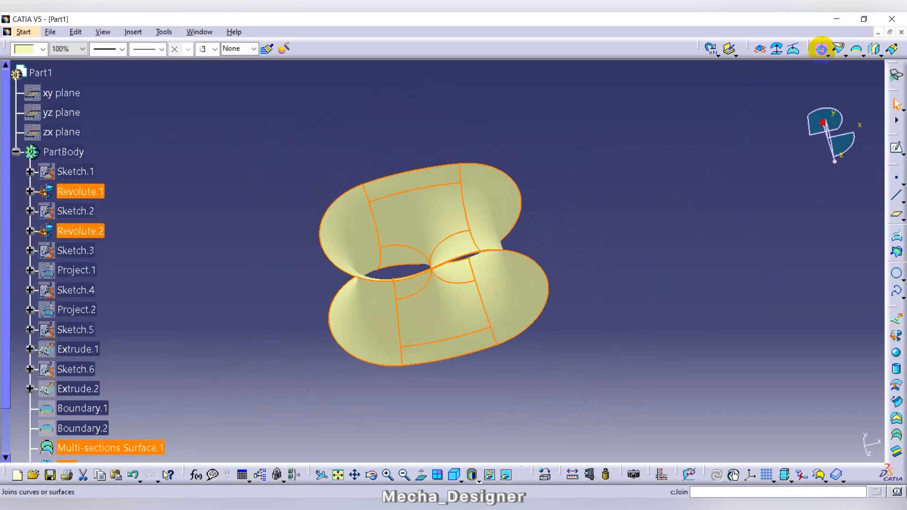
click(822, 49)
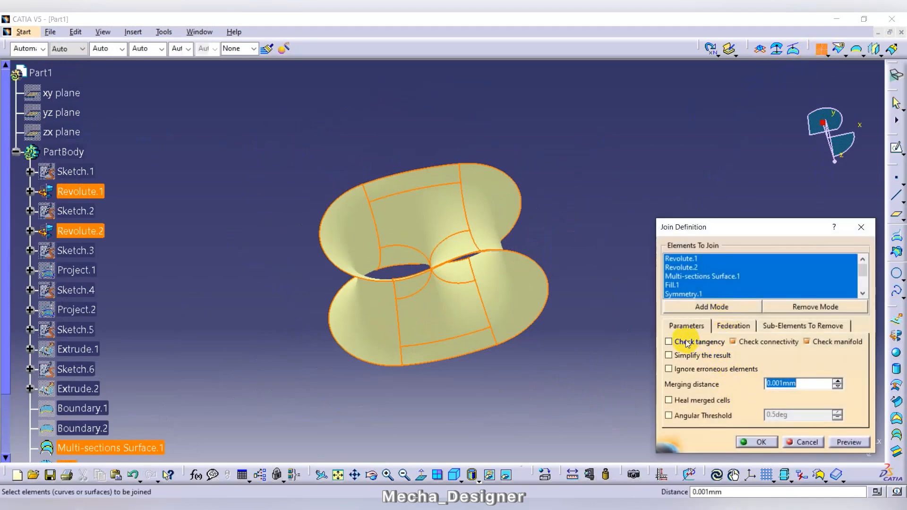
click(854, 445)
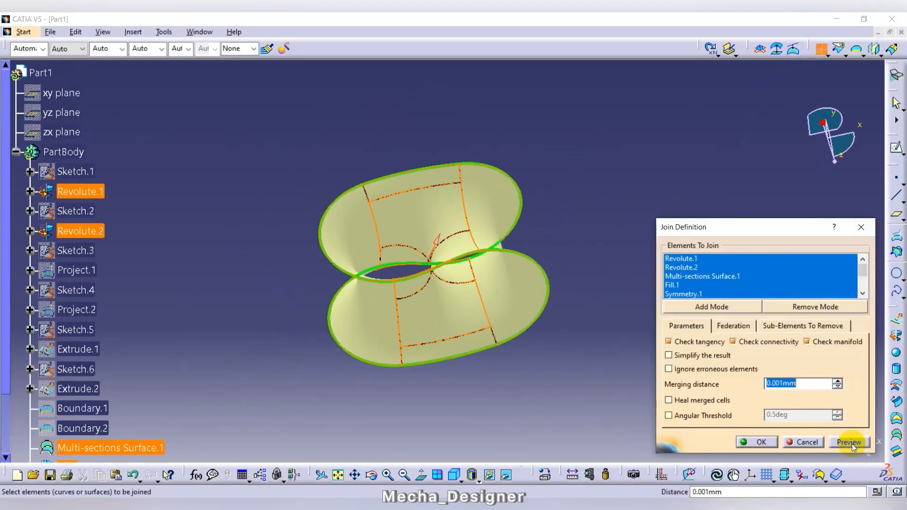
click(759, 443)
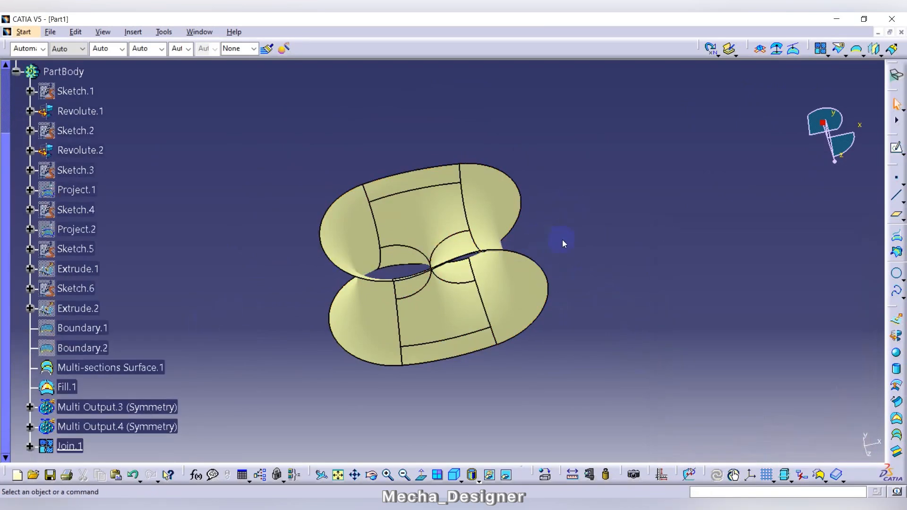
- Switch to the Part Design workbench
middle_drag(561, 240, 501, 270)
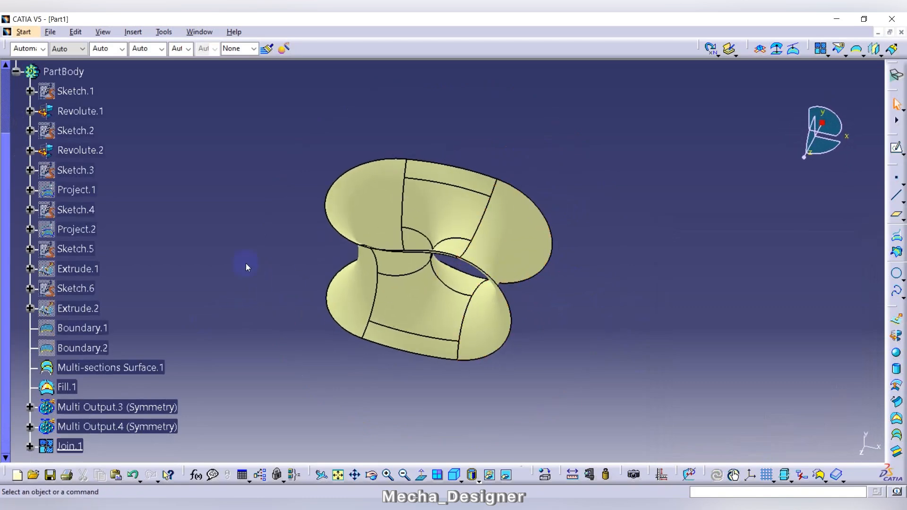
click(23, 34)
mouse_move(60, 81)
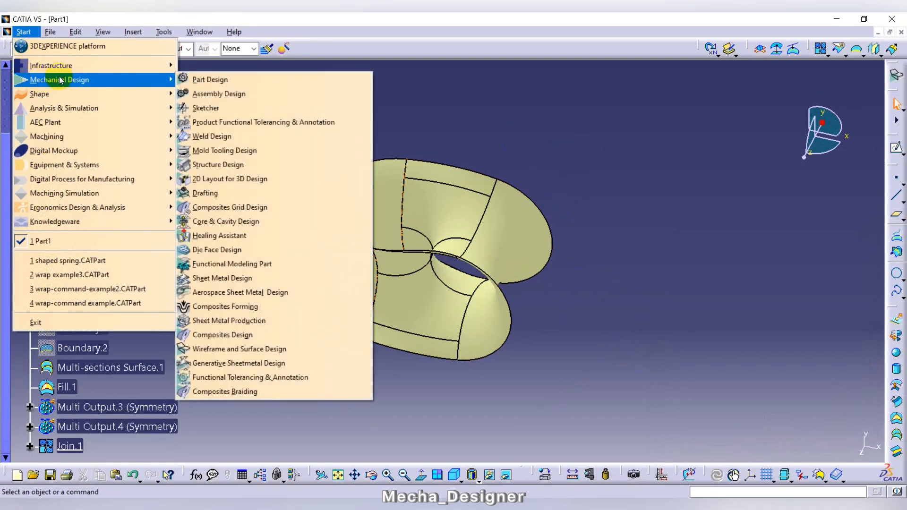
click(234, 84)
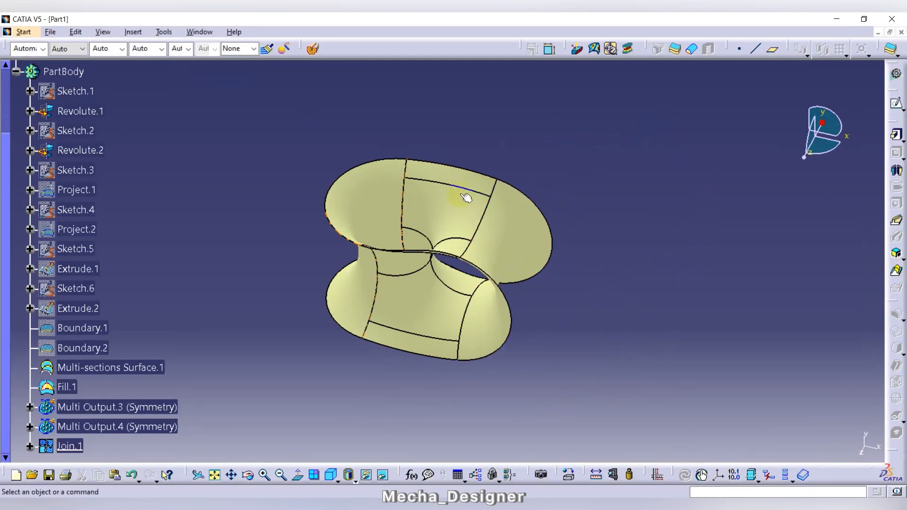
- Thicken Join.1 into a solid with a Thick Surface using a 1.5 mm first offset and 0 mm second offset
click(676, 49)
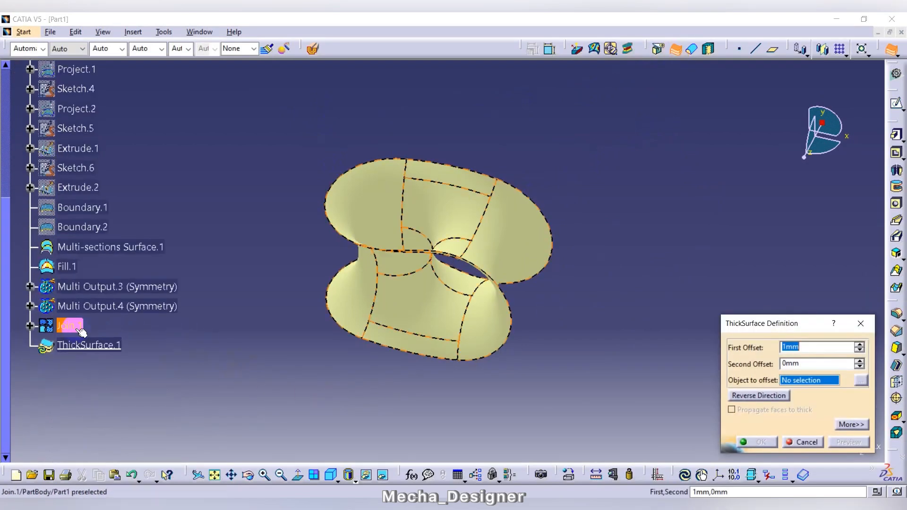
click(76, 327)
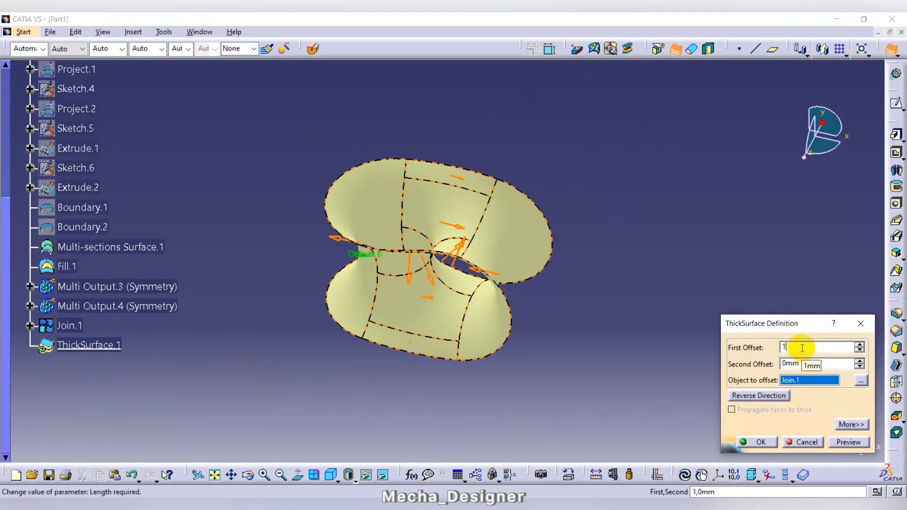
click(851, 443)
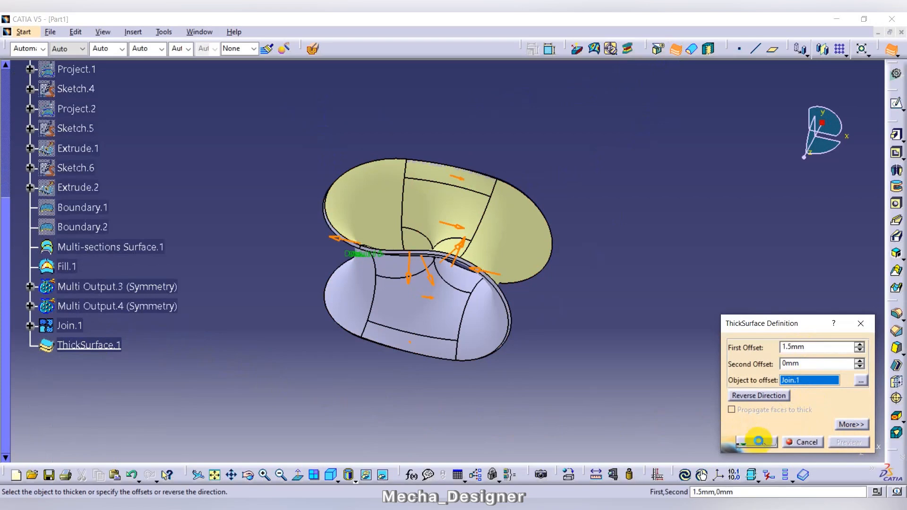
click(758, 442)
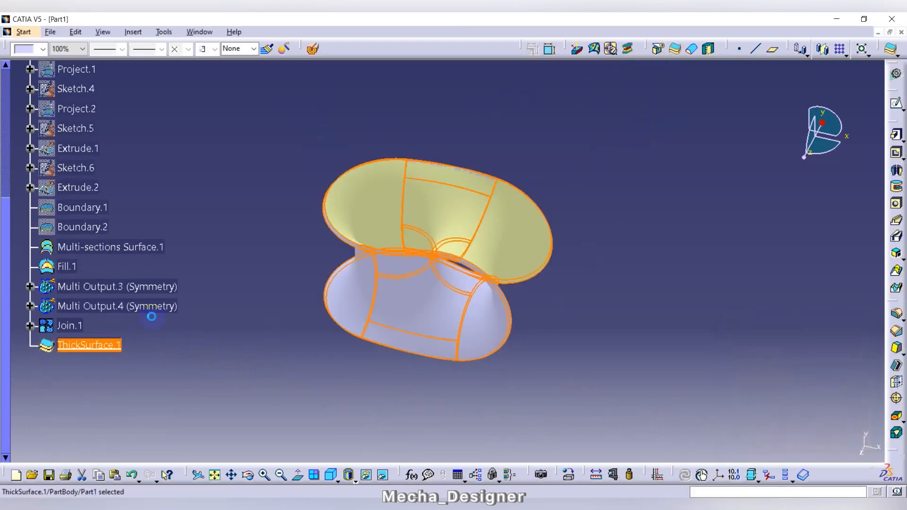
- Hide Join.1 and set the display mode to shading without edges to show the thickened solid
right_click(69, 325)
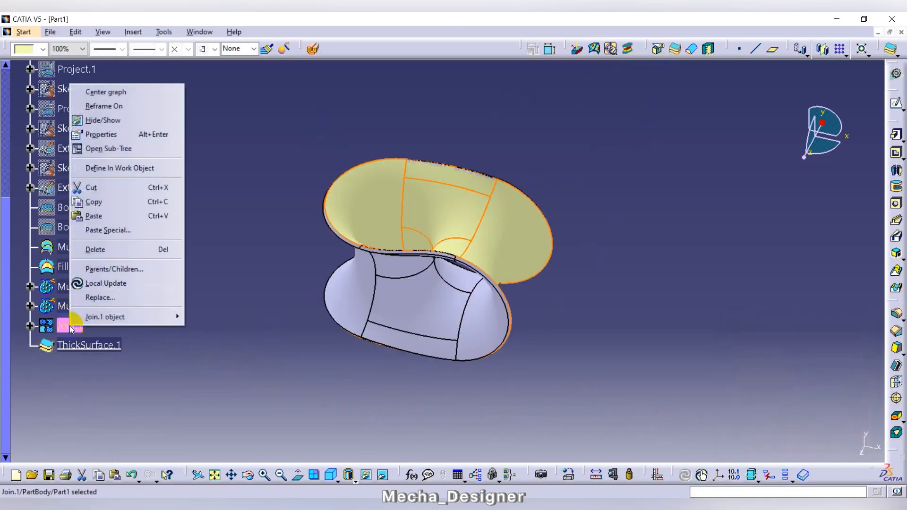
click(112, 122)
click(357, 481)
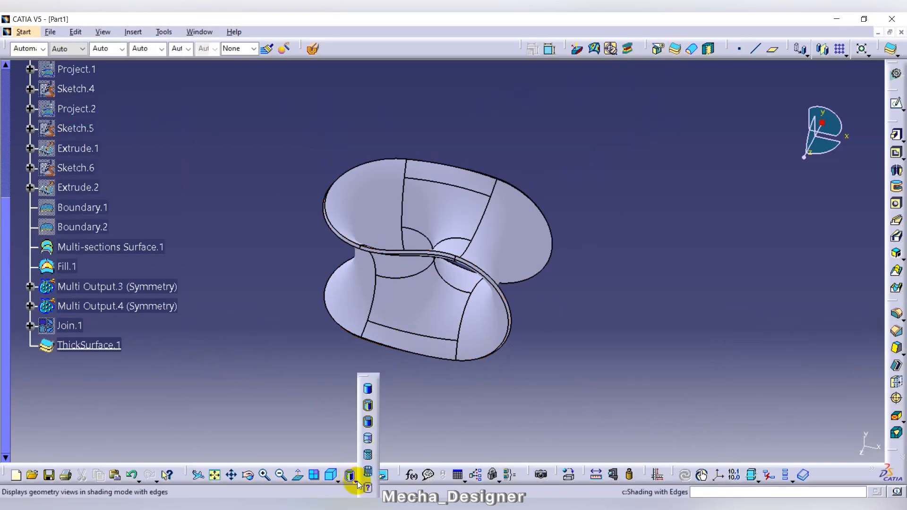
click(369, 389)
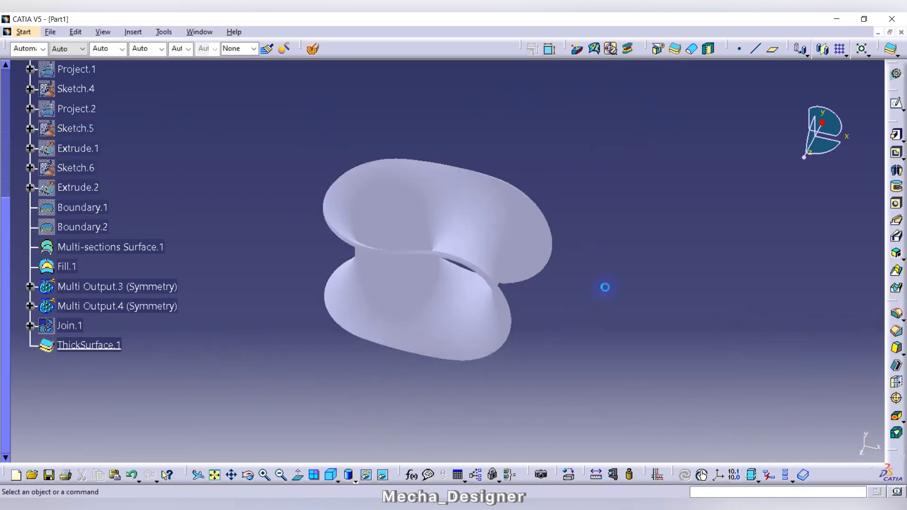
middle_drag(537, 289, 237, 307)
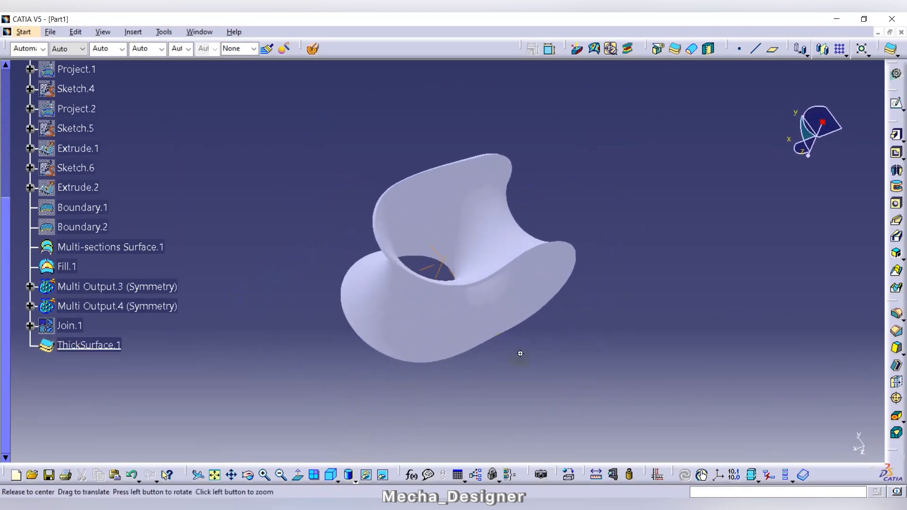
- Apply a red material from the Painting family of the Default Material Catalog to the thickened solid
middle_drag(504, 342, 602, 290)
scroll(324, 339, up, 3)
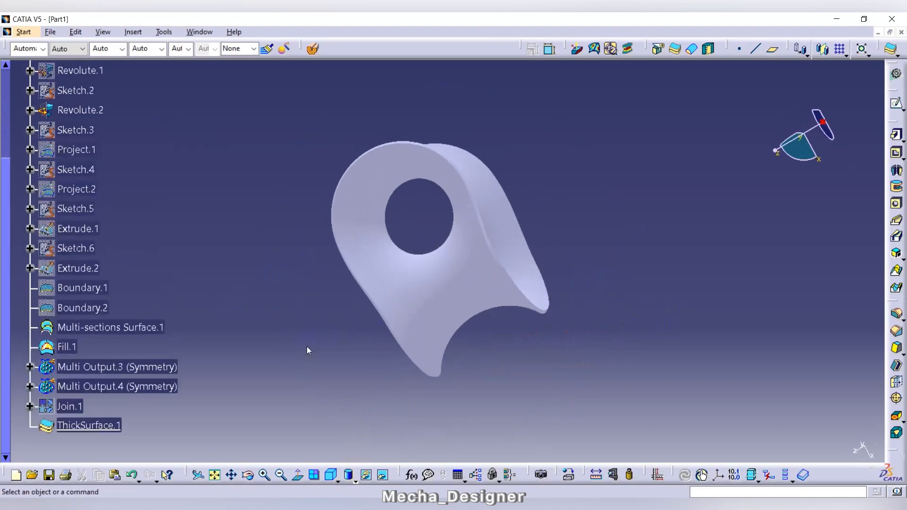
click(571, 478)
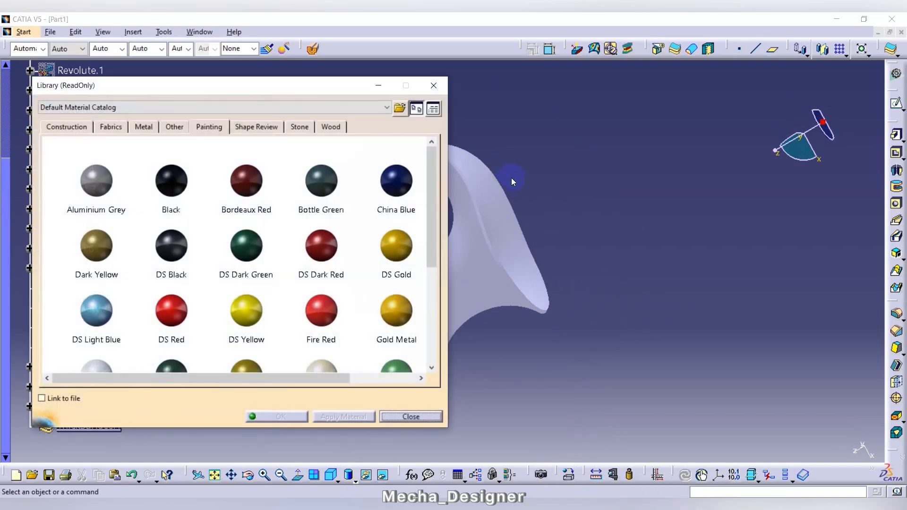
middle_drag(511, 227, 674, 218)
click(622, 274)
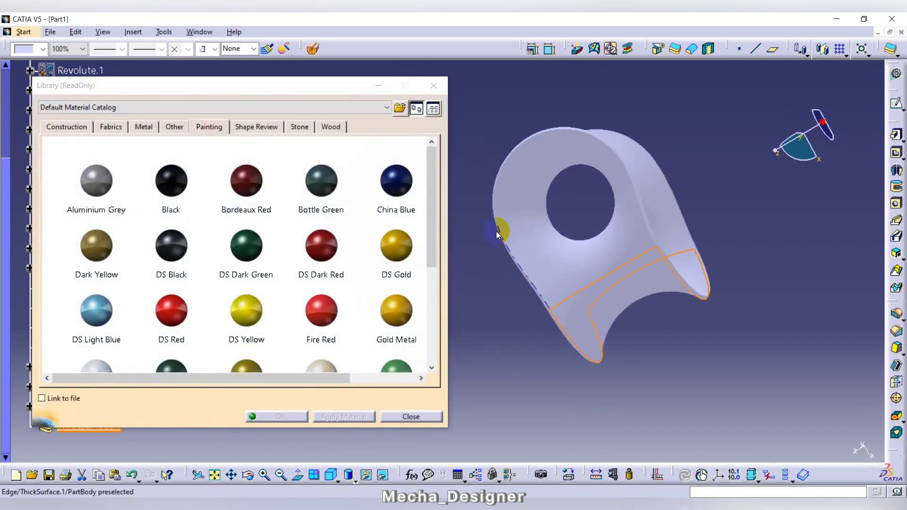
click(328, 242)
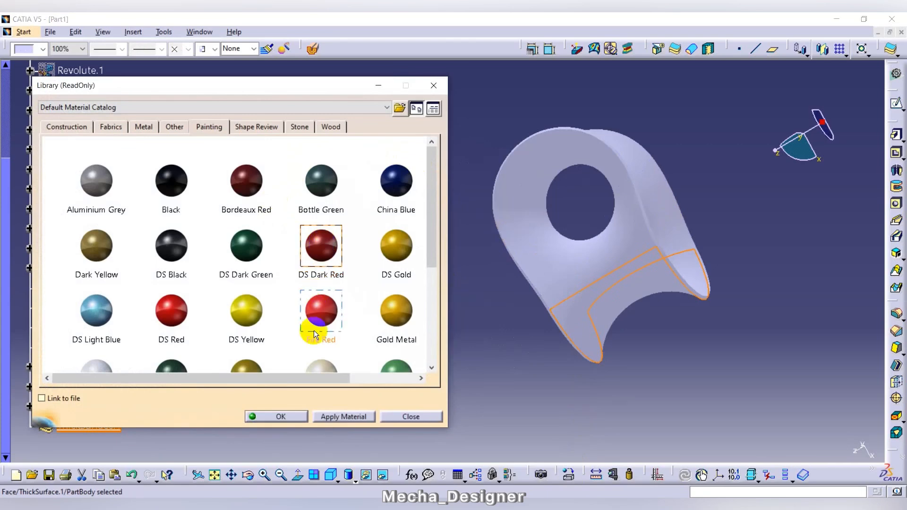
click(357, 417)
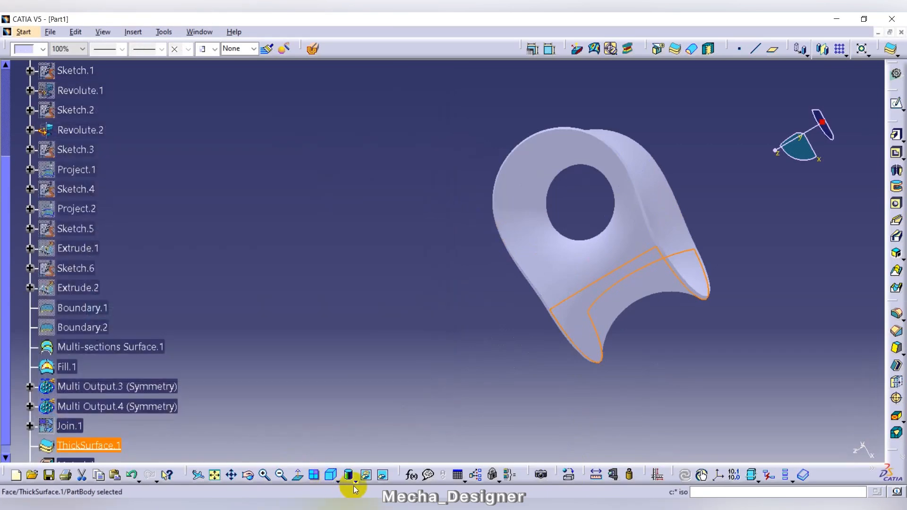
- Set the display mode to shading with material, open the Render tools and inspect the red solid from several sides
click(355, 481)
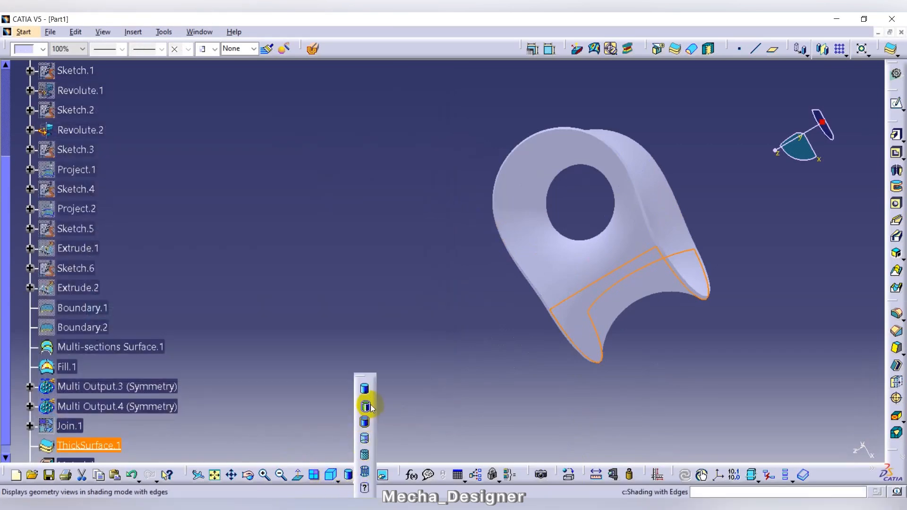
click(366, 457)
click(547, 469)
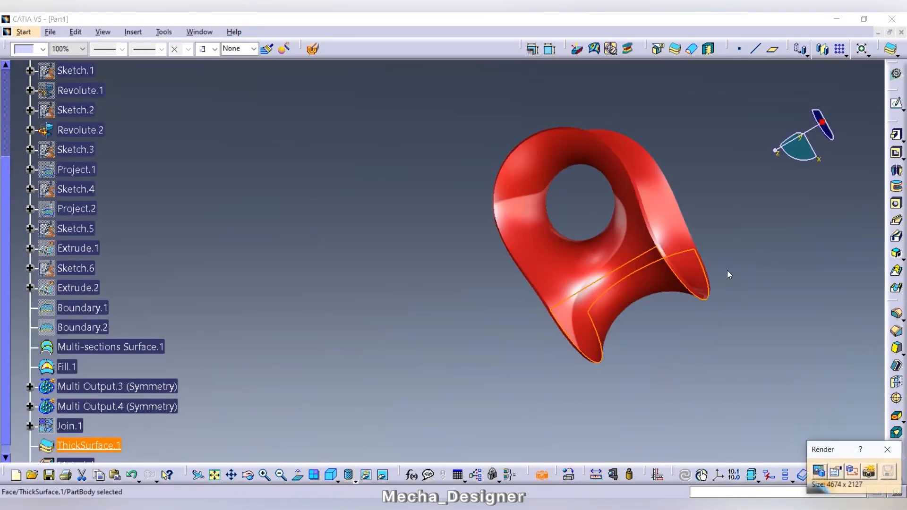
mouse_move(727, 273)
middle_down()
mouse_move(706, 251)
mouse_move(685, 284)
mouse_move(572, 257)
mouse_move(529, 281)
mouse_move(513, 308)
mouse_move(458, 303)
mouse_move(409, 243)
mouse_move(390, 189)
mouse_move(310, 183)
mouse_move(263, 209)
mouse_move(233, 262)
mouse_move(258, 330)
mouse_move(293, 344)
middle_up()
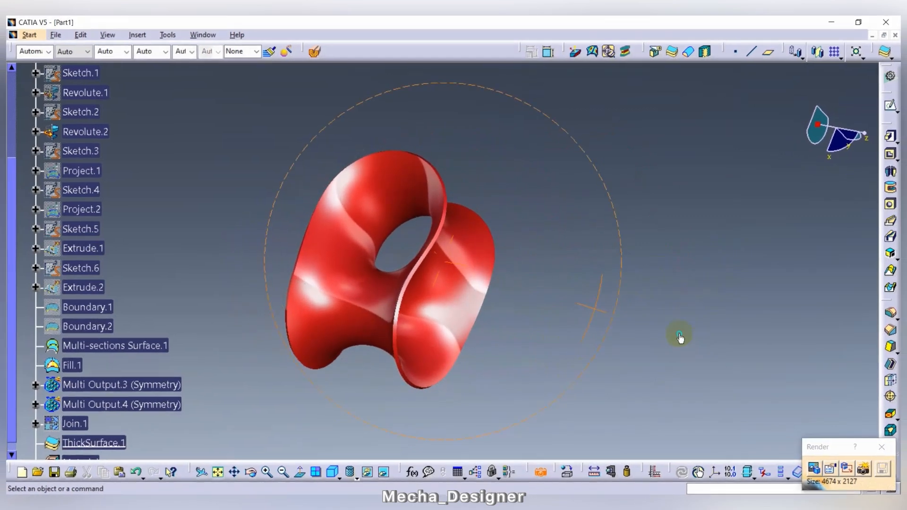
middle_drag(680, 337, 398, 244)
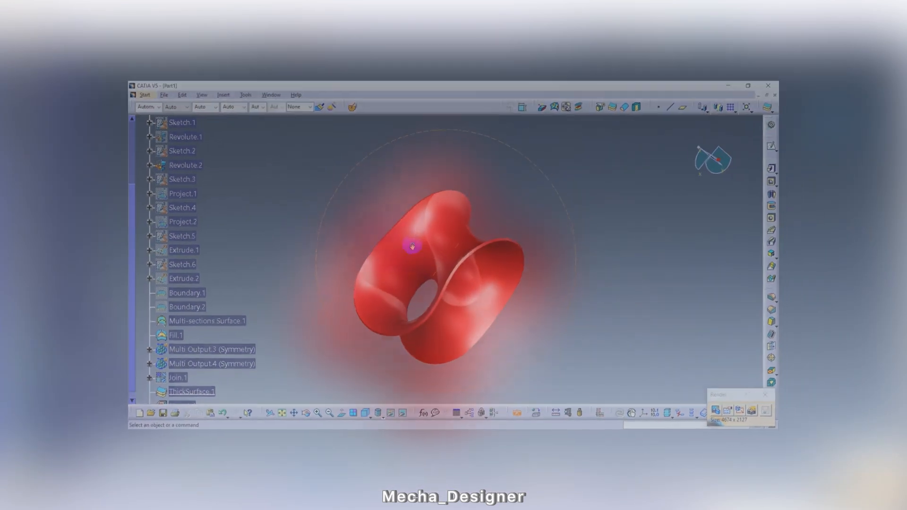